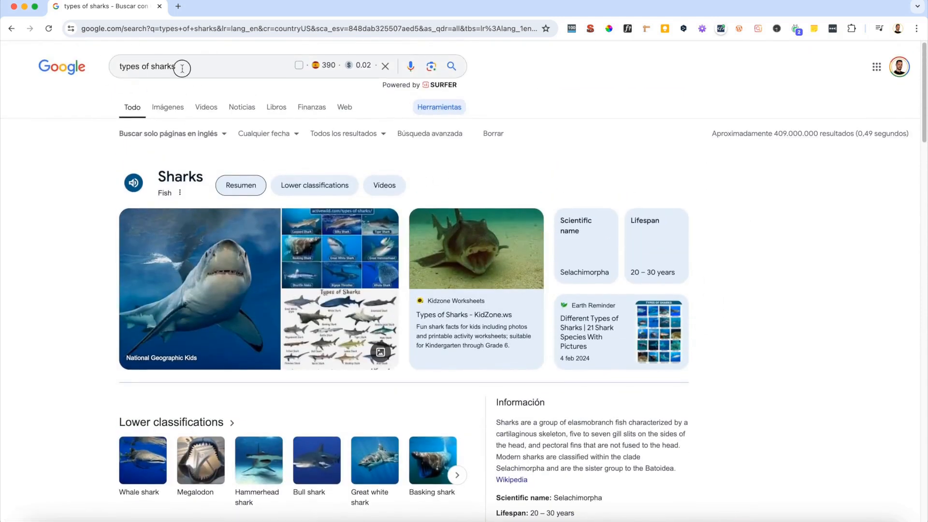
Open the Shark Research Institute's Shark Species result for "types of sharks" in a new tab and switch to it
drag(183, 68, 119, 71)
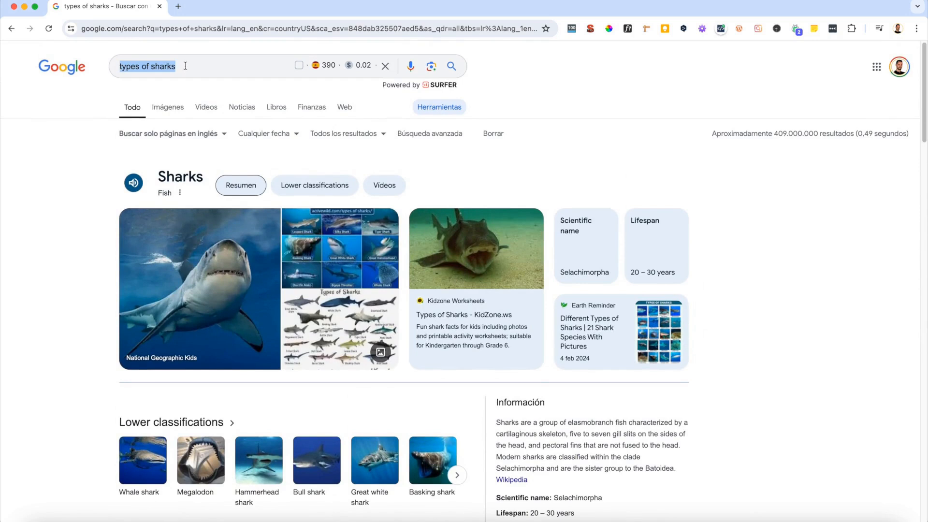
scroll(65, 260, down, 7)
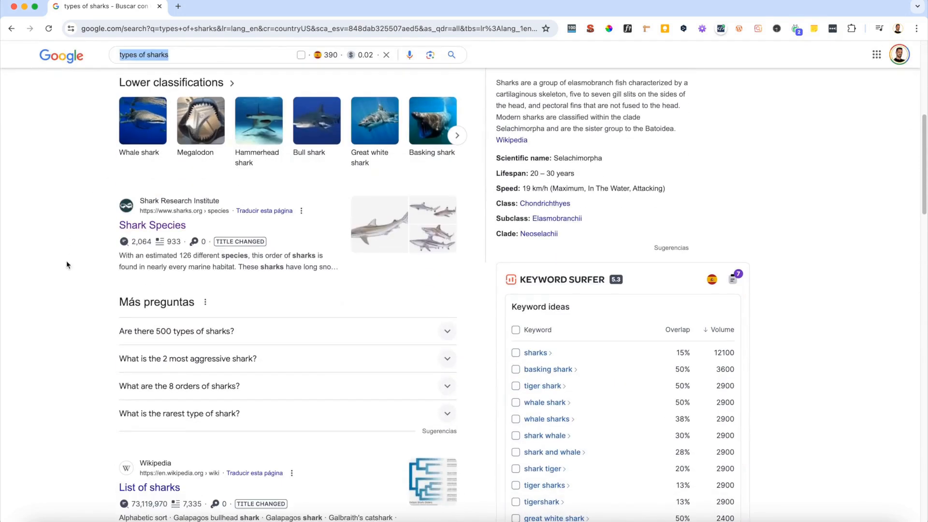
scroll(89, 237, down, 1)
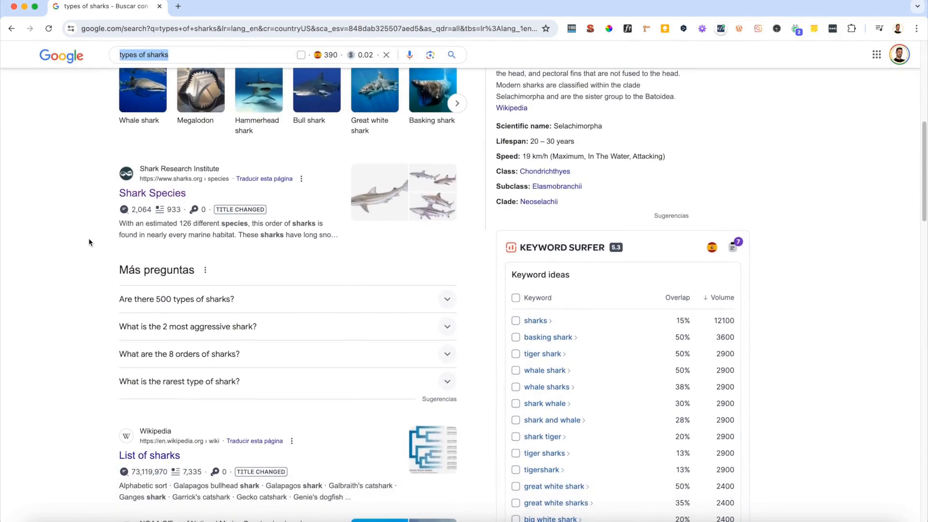
scroll(90, 236, down, 1)
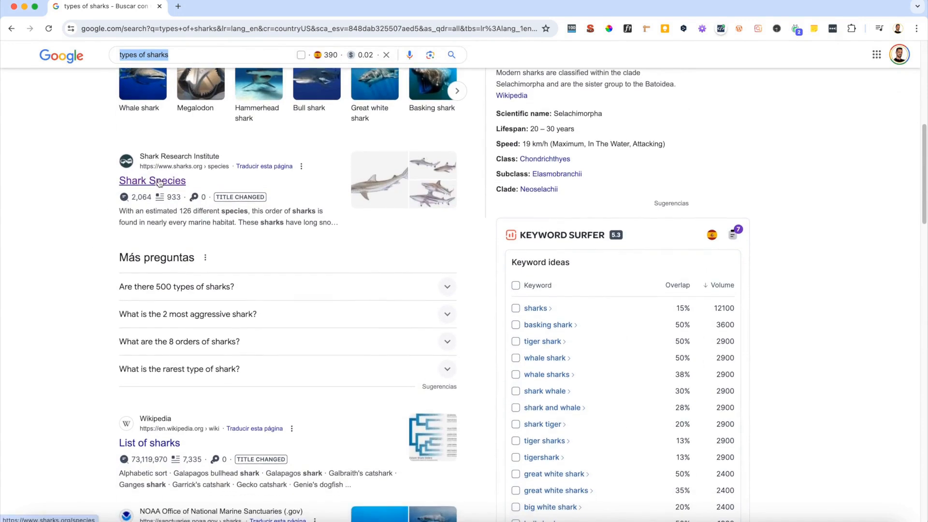
super+click(159, 183)
click(211, 8)
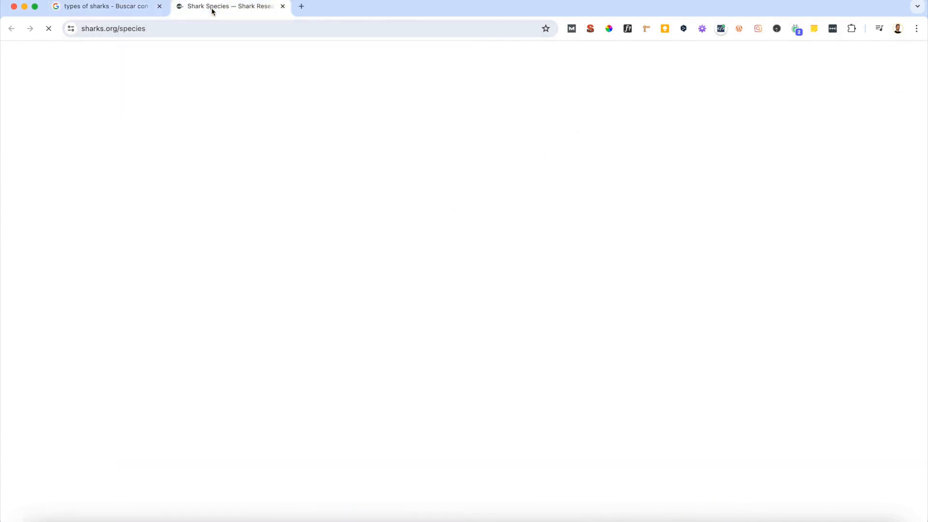
Examine the introduction and scientific classification text of the Shark Species page down to the start of the Carcharhiniformes section
scroll(328, 292, down, 2)
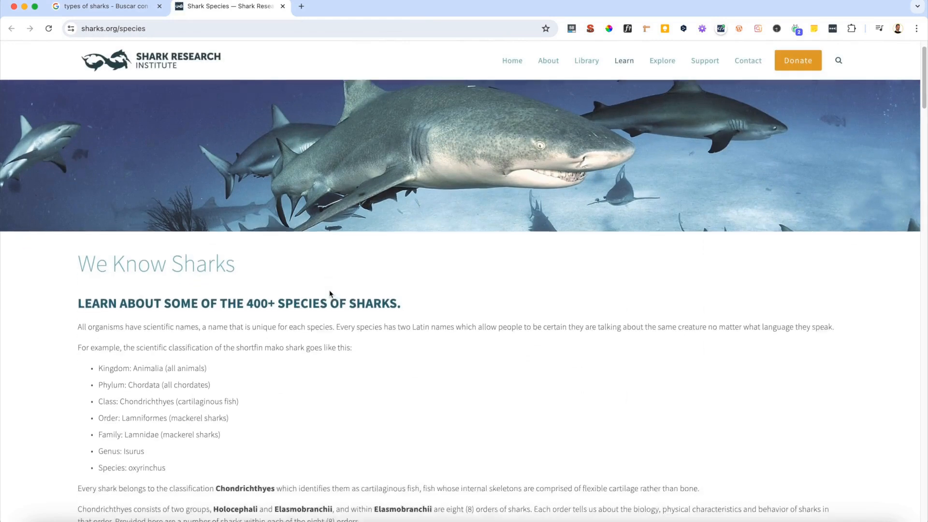
scroll(324, 294, down, 1)
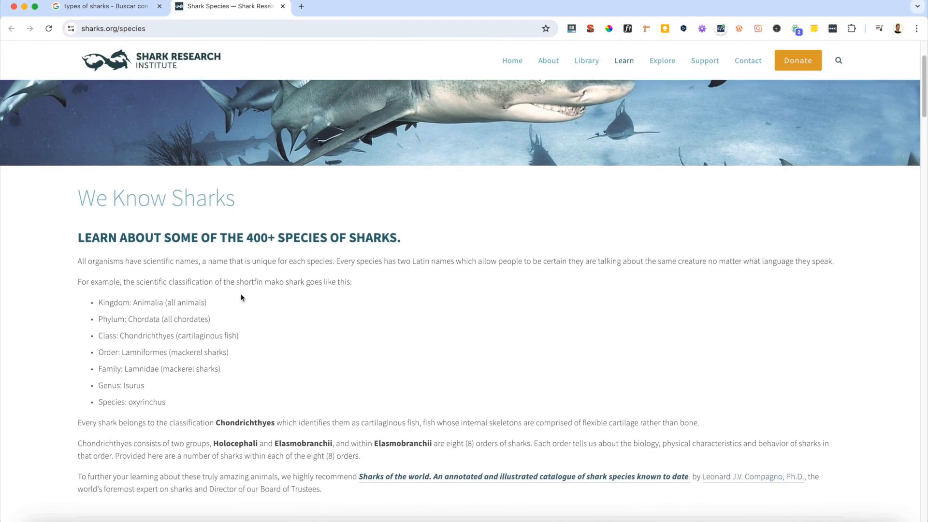
scroll(233, 298, down, 2)
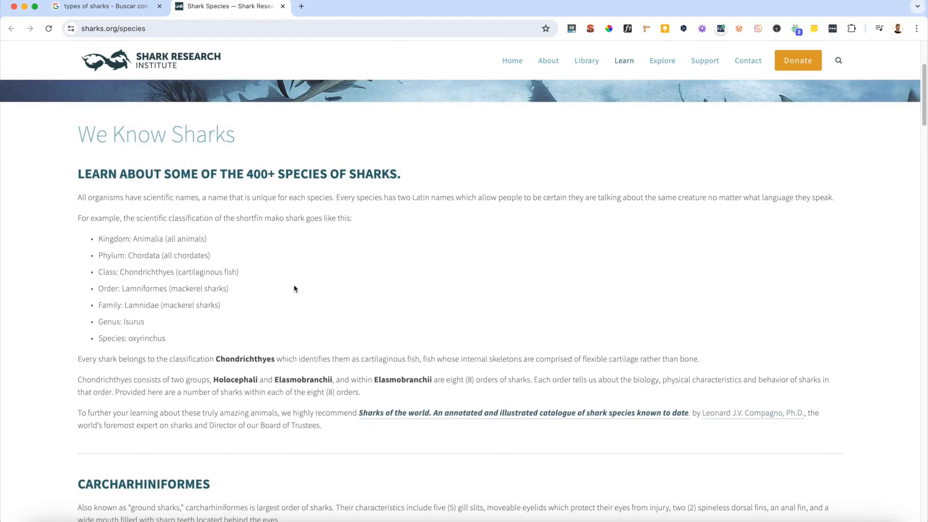
scroll(245, 201, down, 1)
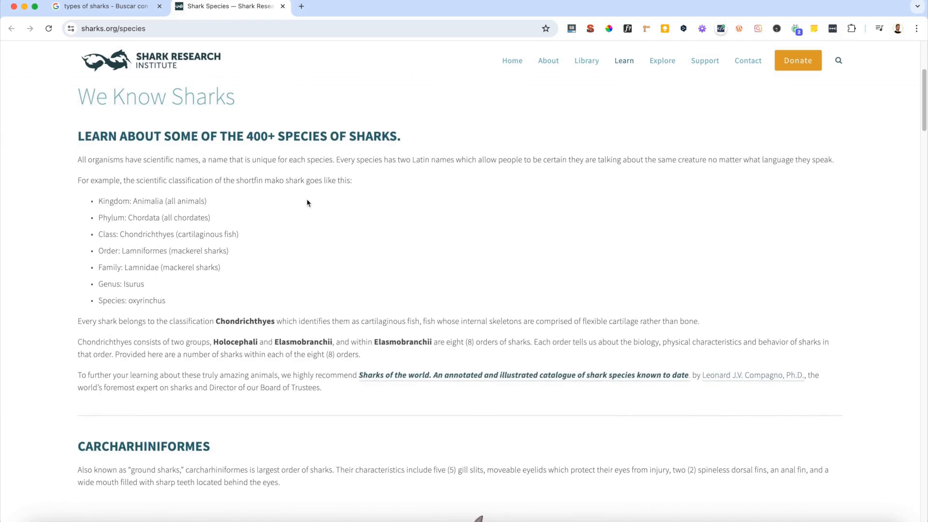
scroll(308, 205, down, 5)
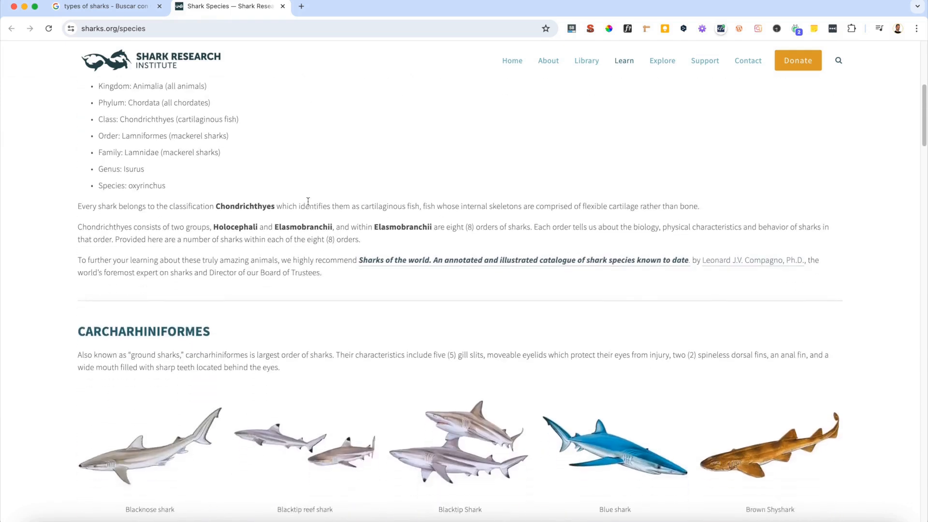
Check the "types of sharks" search results again and return to the beginning of the Shark Species page
click(104, 6)
scroll(160, 54, up, 5)
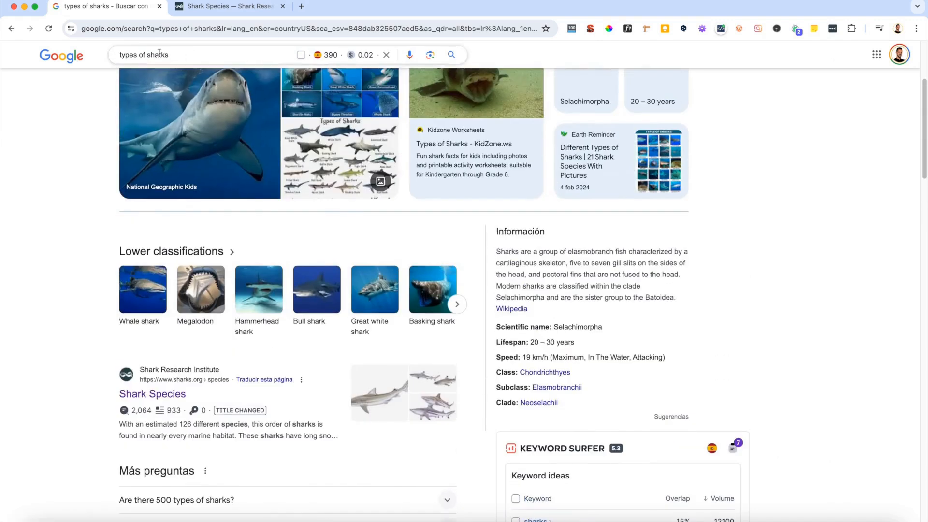
click(227, 6)
scroll(329, 218, down, 2)
scroll(330, 222, up, 8)
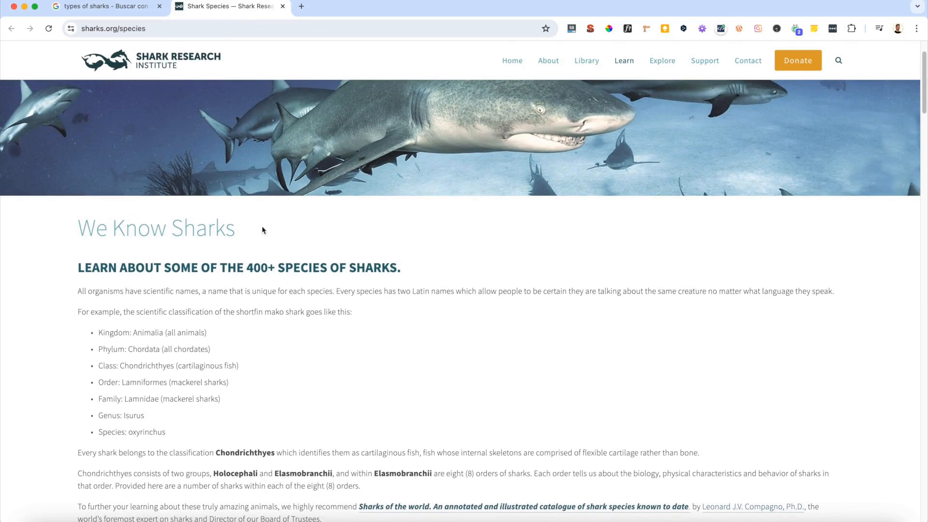
Examine how the Shark Species page groups sharks by order, looking through the illustrated species grid under Carcharhiniformes
scroll(251, 376, down, 3)
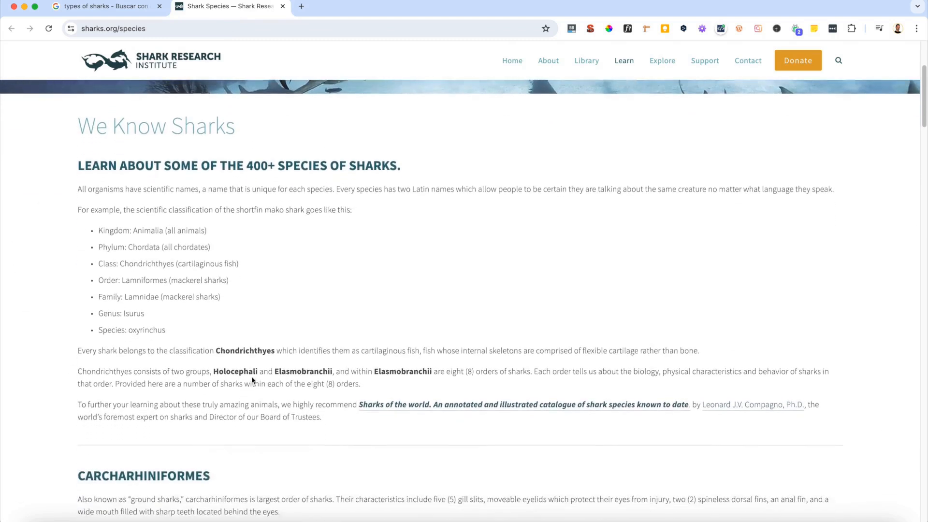
scroll(254, 376, down, 6)
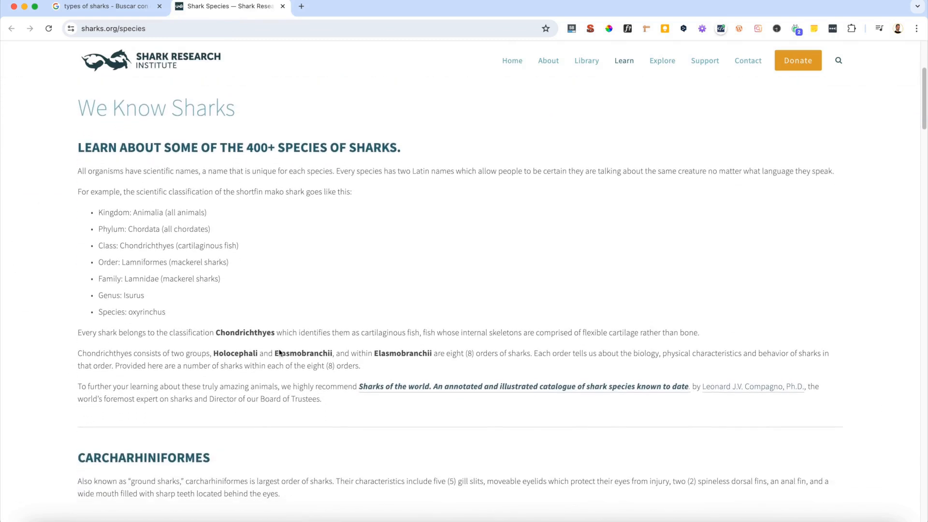
scroll(282, 331, down, 3)
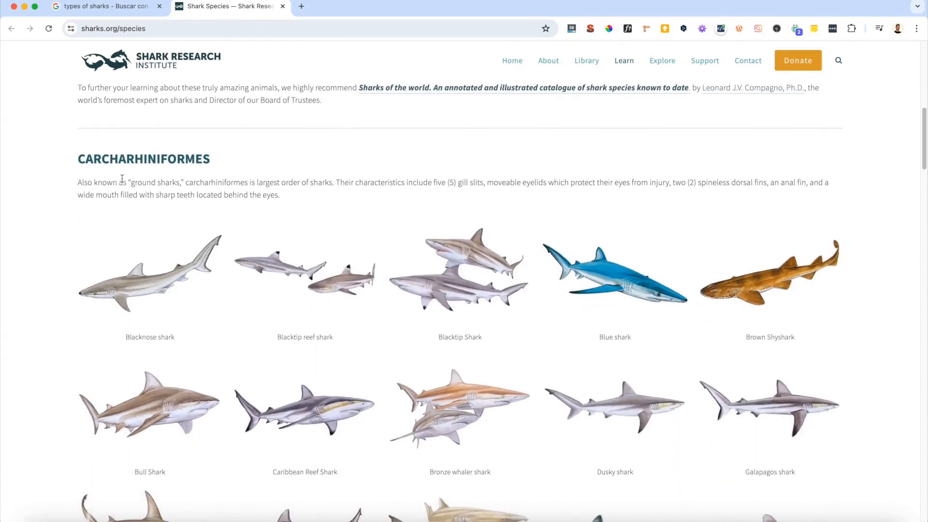
scroll(123, 178, down, 5)
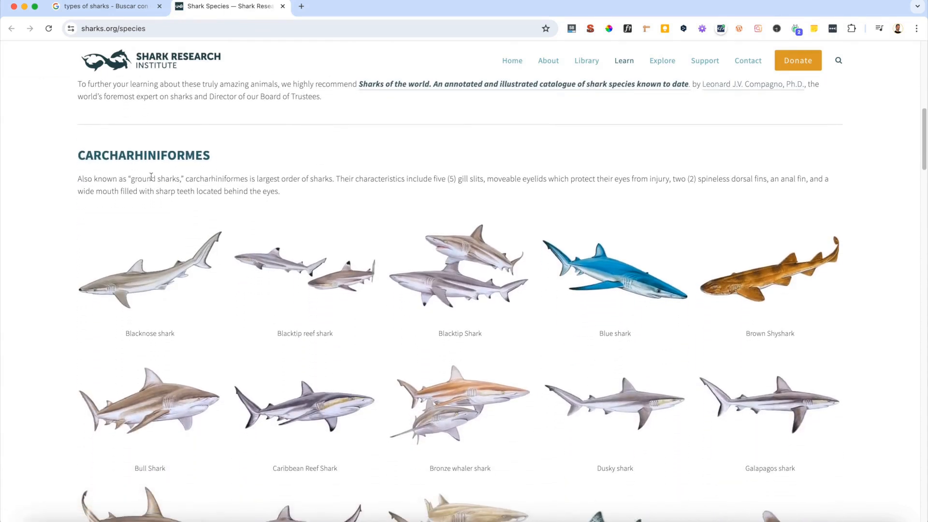
scroll(162, 180, down, 4)
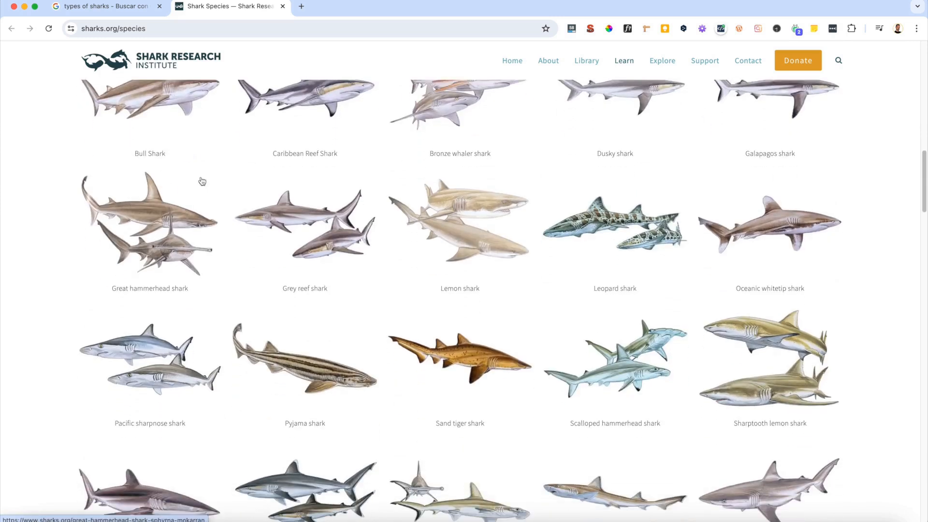
drag(52, 173, 839, 184)
click(895, 187)
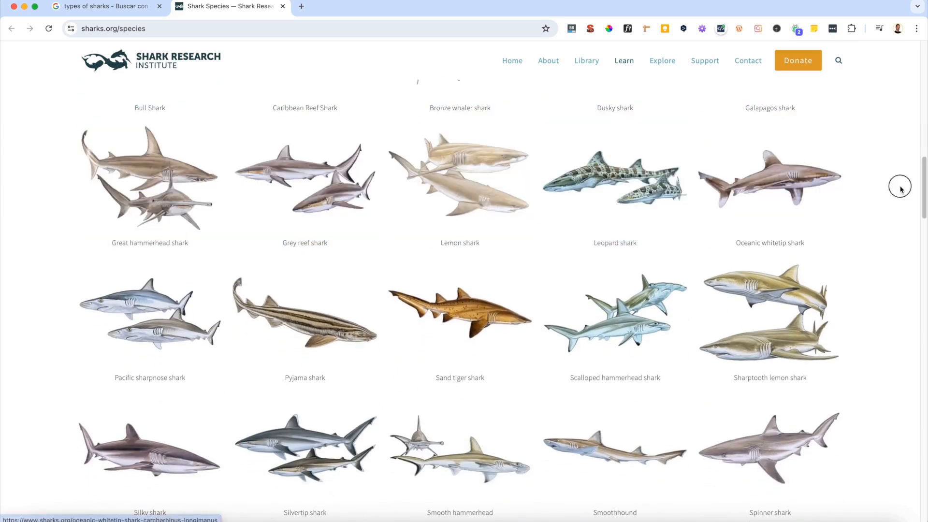
scroll(296, 232, down, 2)
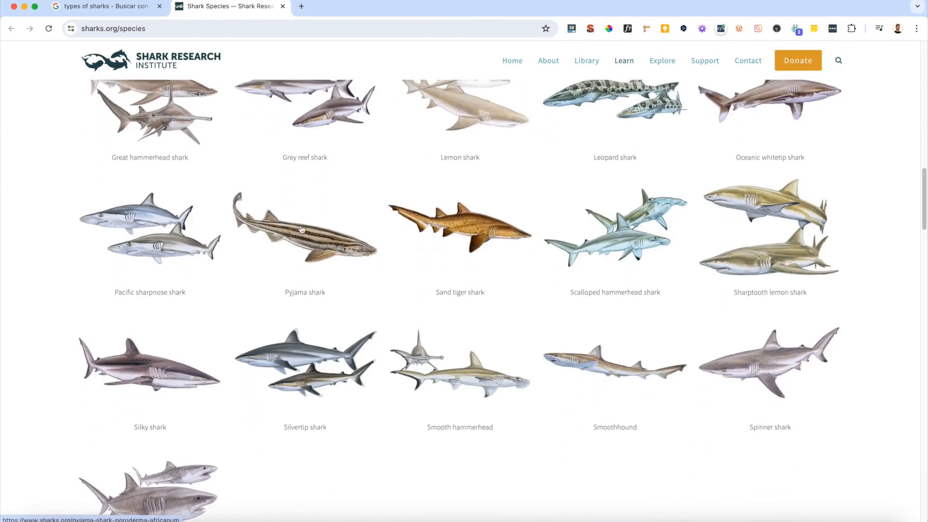
Open the Pyjama shark species page in a new tab, read through its details, and close it
super+click(311, 231)
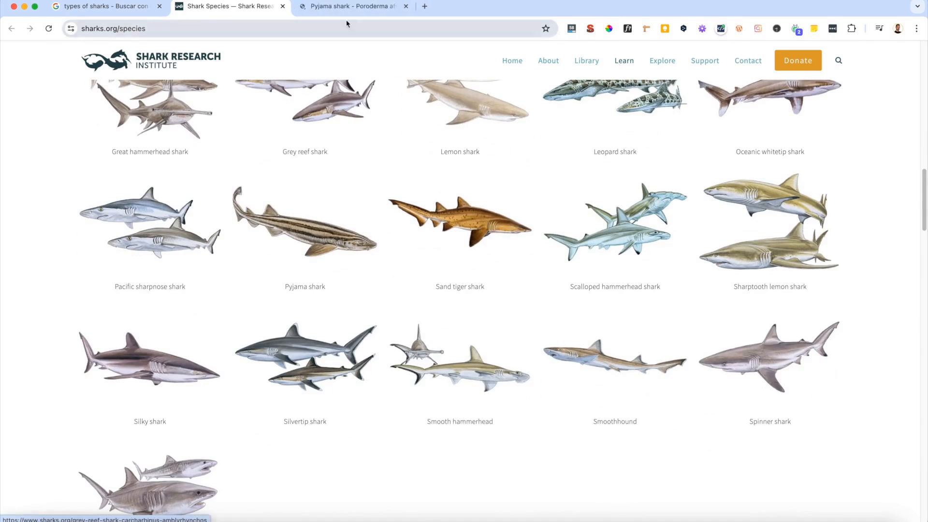
click(348, 7)
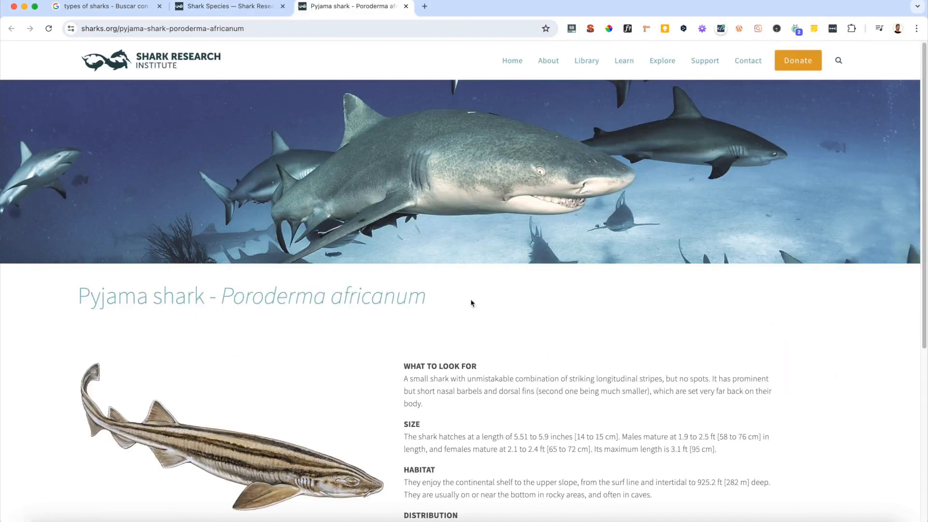
scroll(255, 310, down, 5)
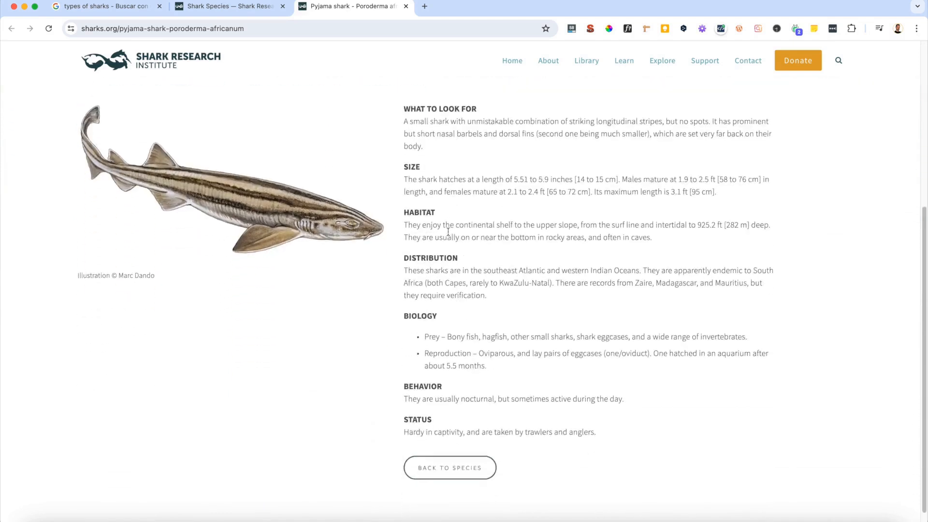
click(406, 6)
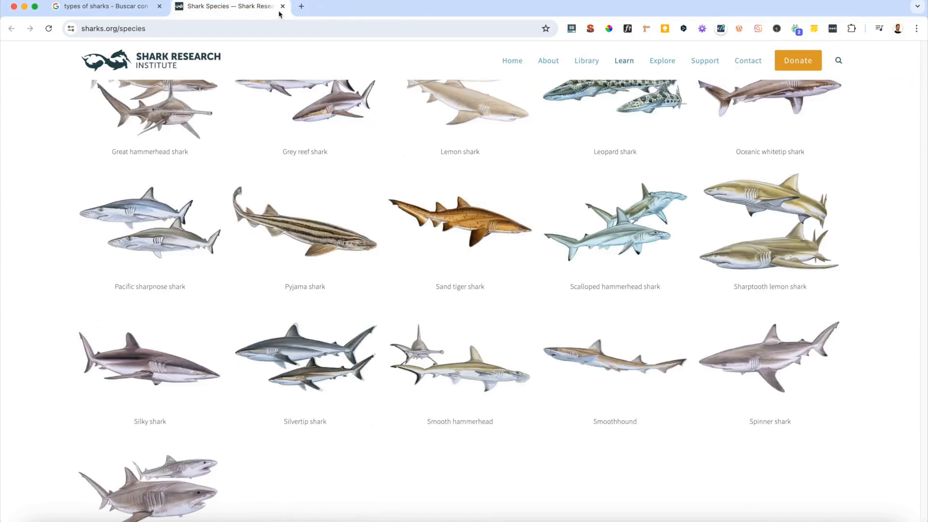
Open Wikipedia's List of sharks and NOAA's Shark Species Spotlight from the search results in new tabs
click(102, 6)
scroll(77, 283, down, 5)
scroll(77, 284, down, 2)
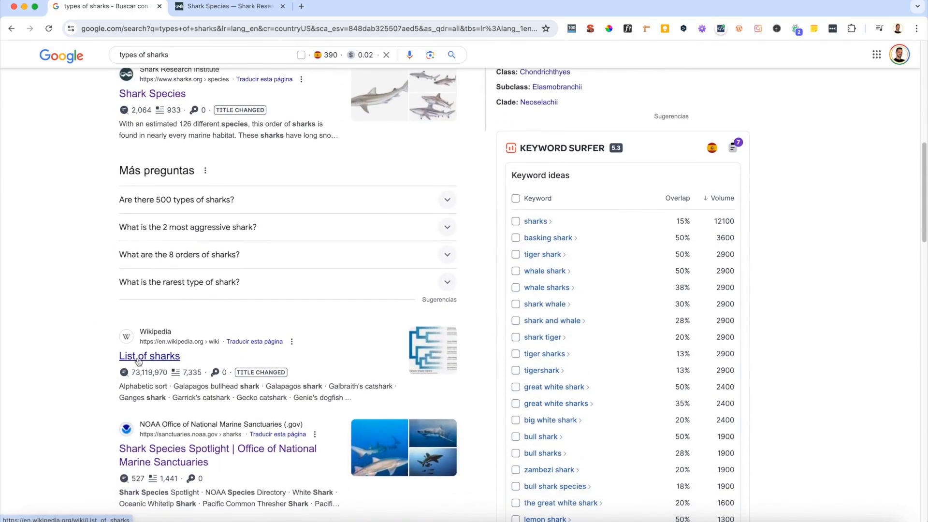
scroll(180, 342, down, 2)
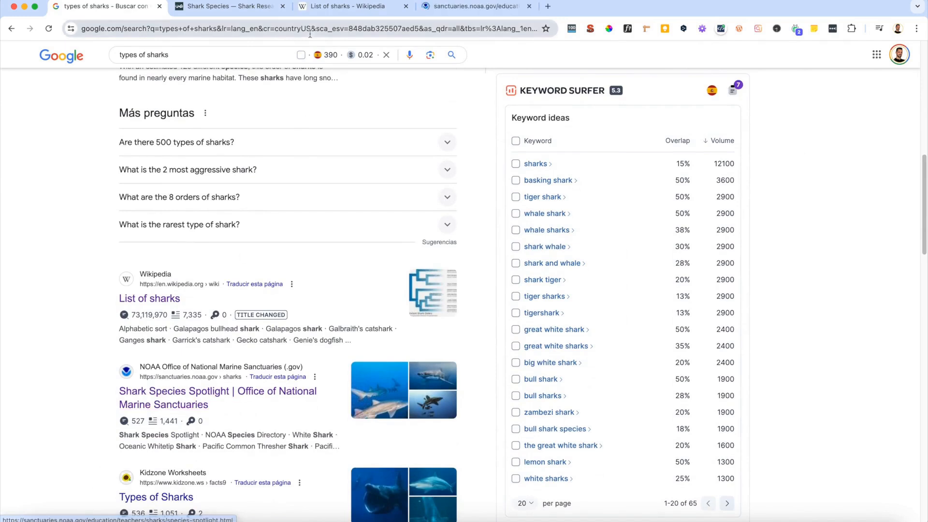
Examine how Wikipedia's List of sharks organises species by order, family and genus
click(232, 6)
click(328, 8)
scroll(322, 108, down, 5)
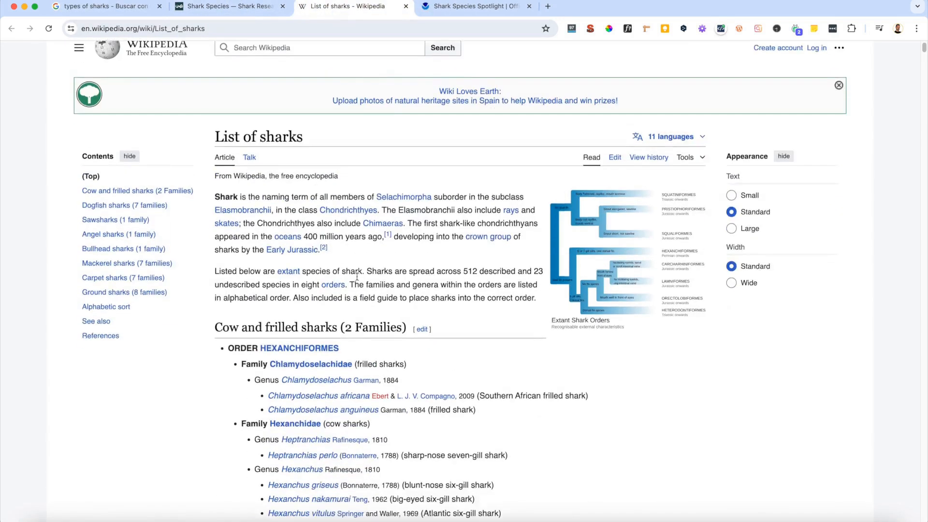
scroll(322, 108, down, 6)
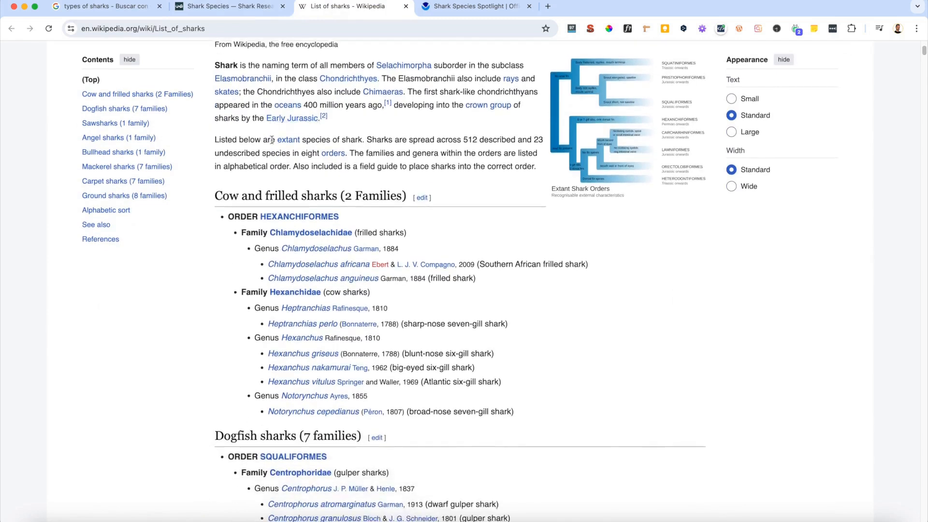
scroll(270, 271, down, 1)
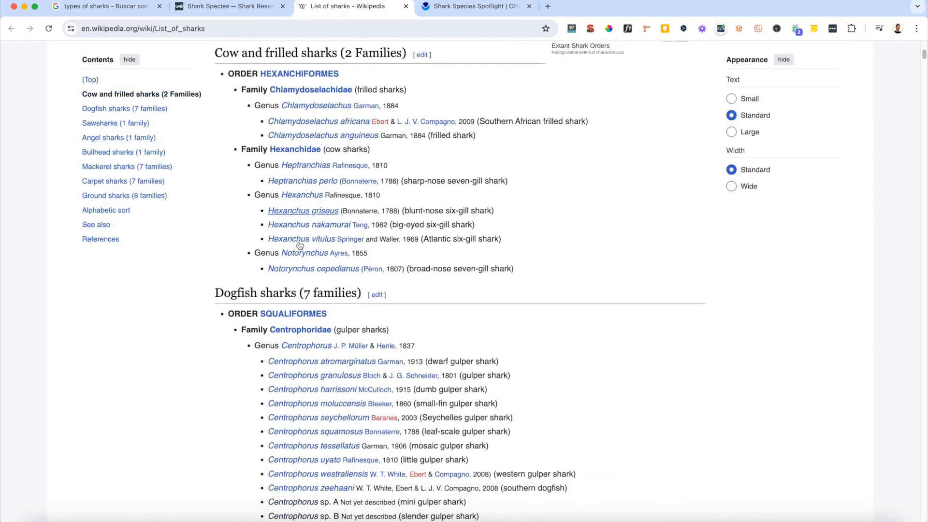
scroll(300, 328, down, 5)
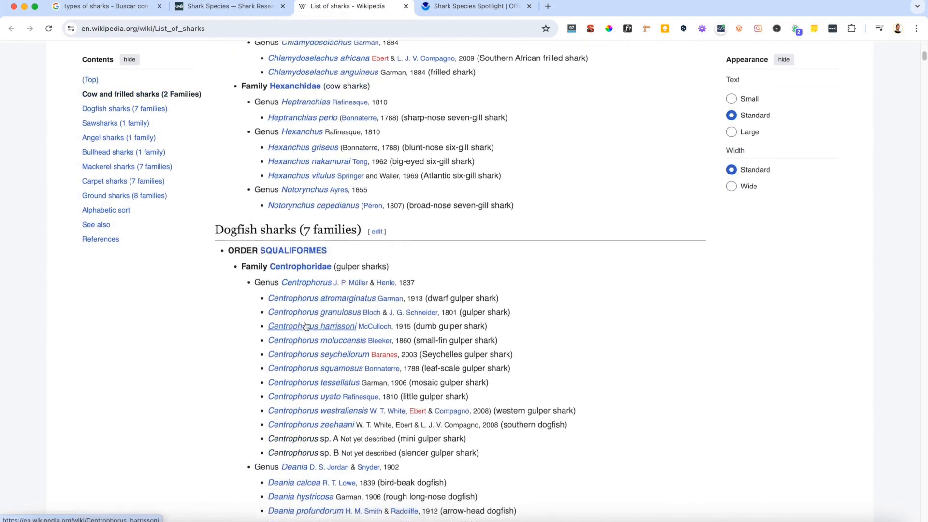
scroll(256, 253, up, 4)
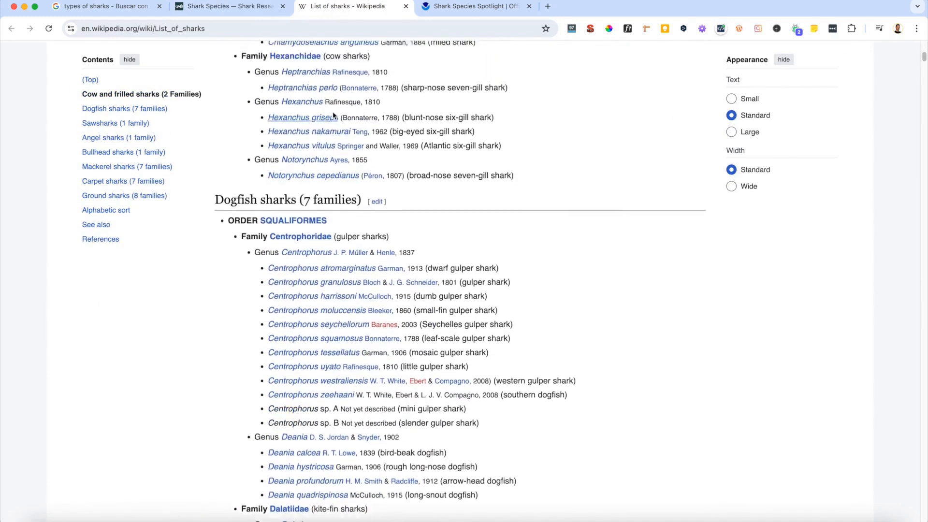
Close the Wikipedia list and review the species cards on NOAA's Shark Species Spotlight page
click(462, 7)
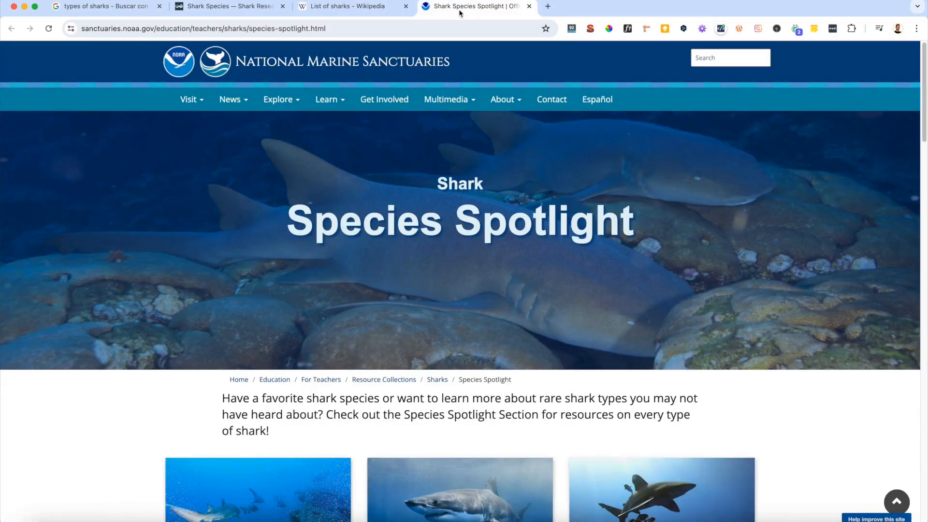
click(405, 7)
scroll(206, 247, down, 7)
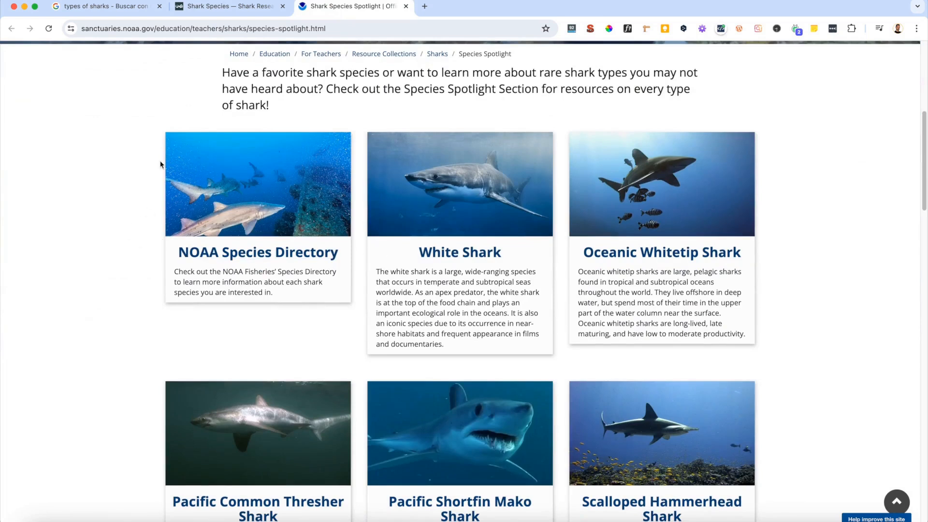
scroll(851, 259, down, 1)
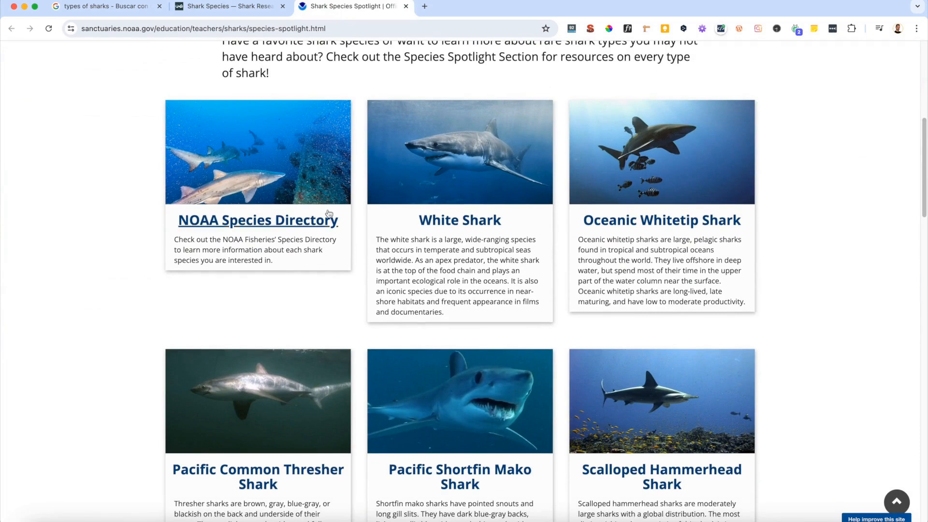
Find the Atlantic Shortfin Mako Shark card, open its species page in a new tab and switch to it
scroll(821, 295, down, 5)
scroll(822, 294, down, 8)
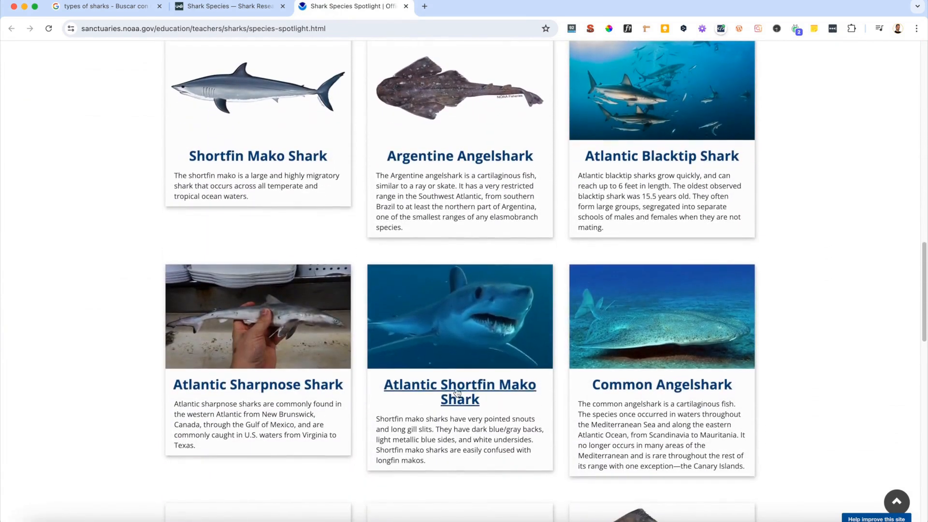
super+click(442, 140)
click(450, 13)
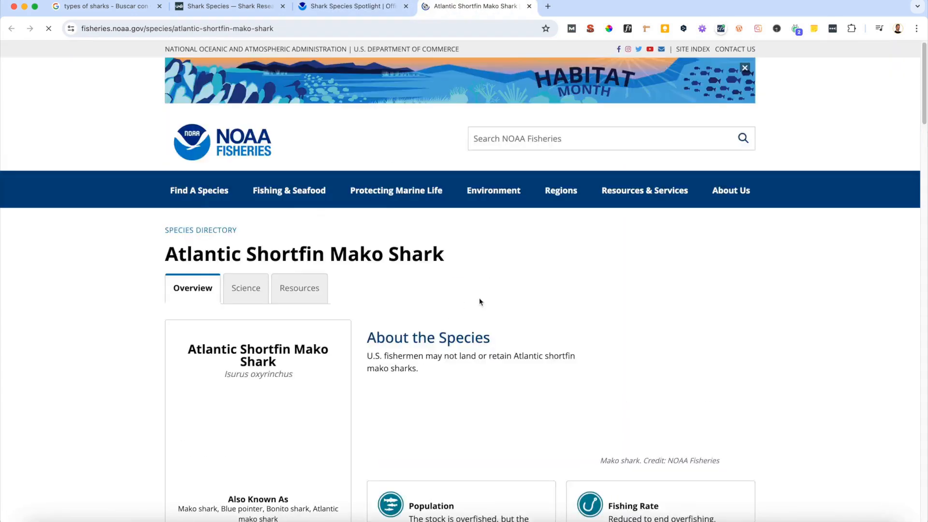
Review the layout of facts and sections on the Atlantic Shortfin Mako Shark page and close it
scroll(537, 280, down, 1)
scroll(541, 278, down, 5)
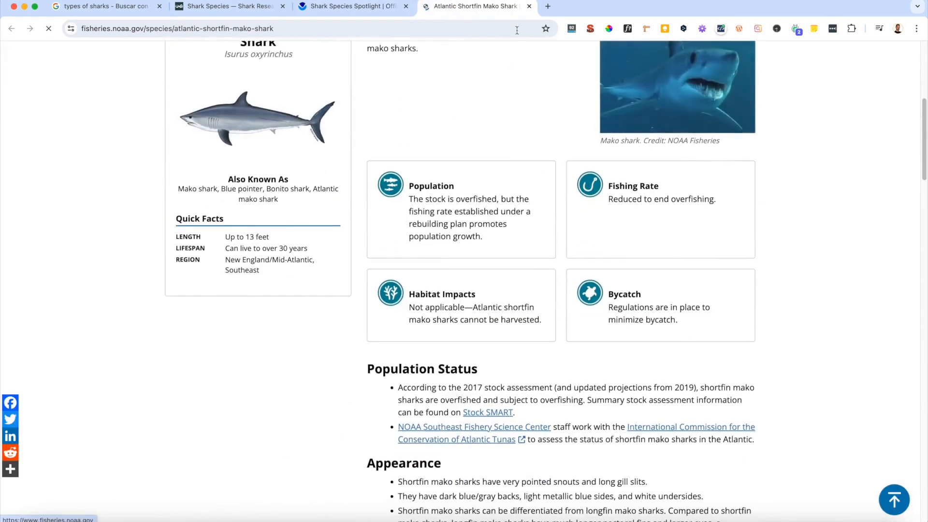
key(super+w)
Examine the remaining Google results for "types of sharks", including Kidzone, the videos, Active Wild, sharks-world.com and Earth Reminder
scroll(76, 250, down, 5)
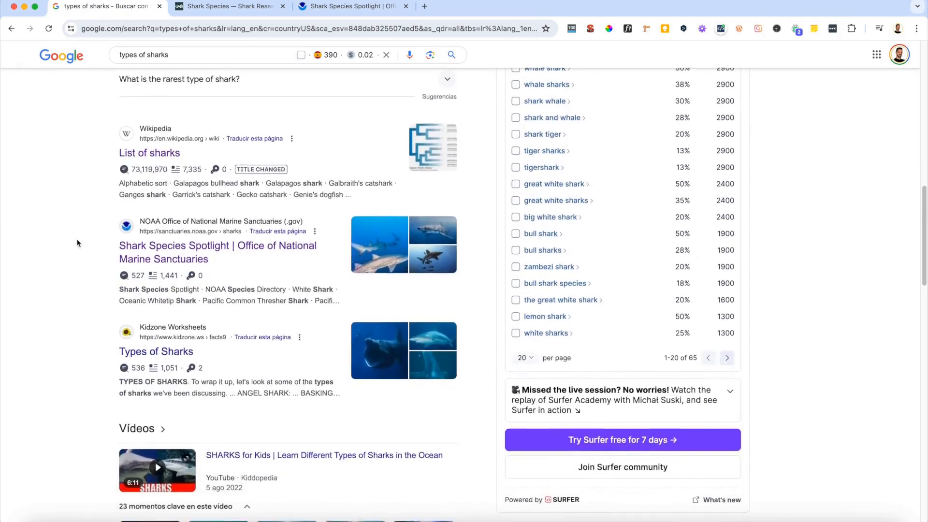
scroll(169, 266, down, 3)
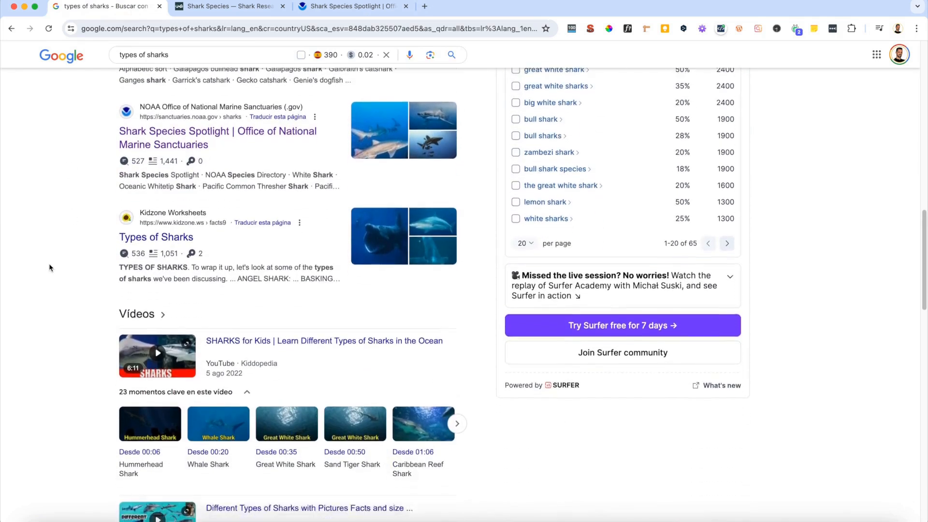
scroll(86, 237, down, 5)
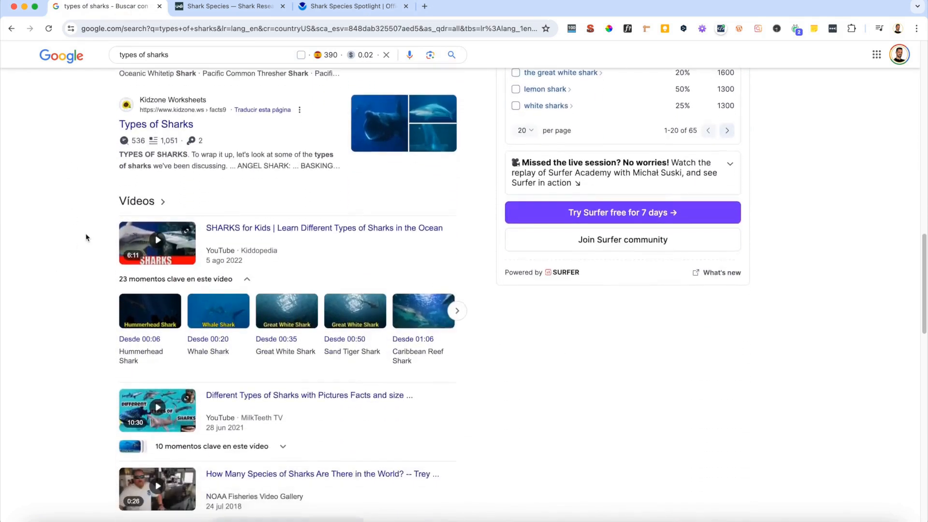
scroll(81, 298, down, 4)
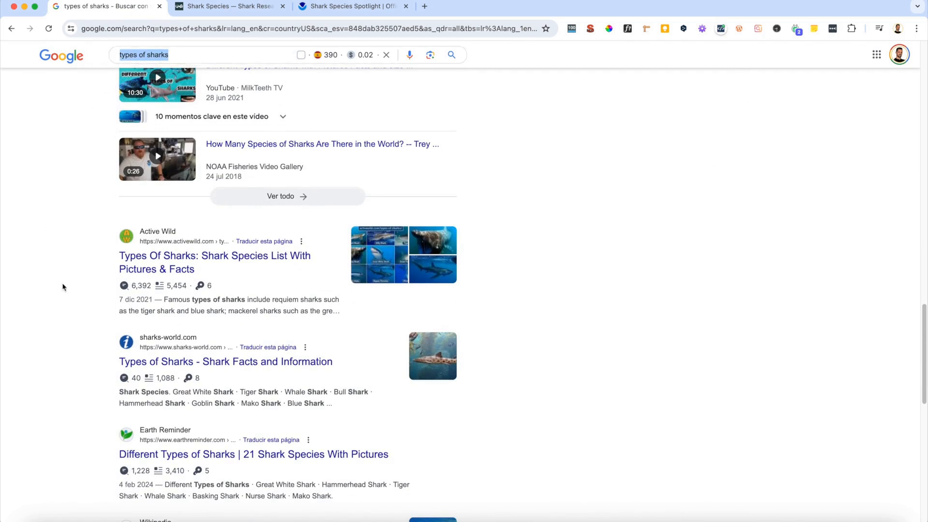
scroll(63, 311, down, 1)
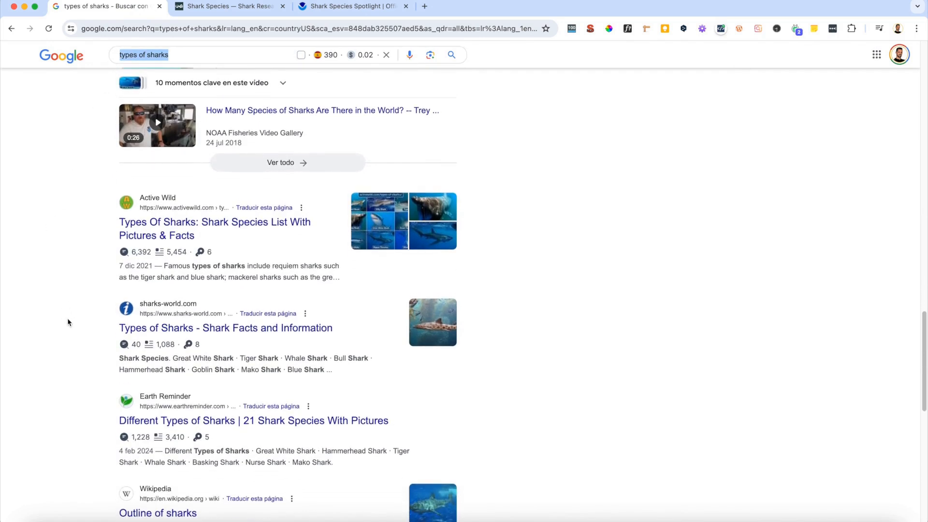
scroll(208, 325, down, 1)
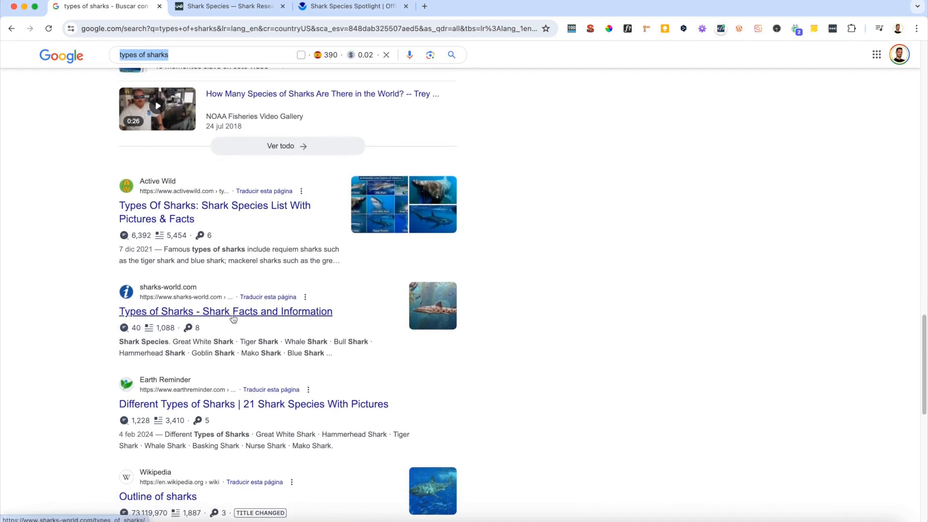
scroll(236, 317, down, 1)
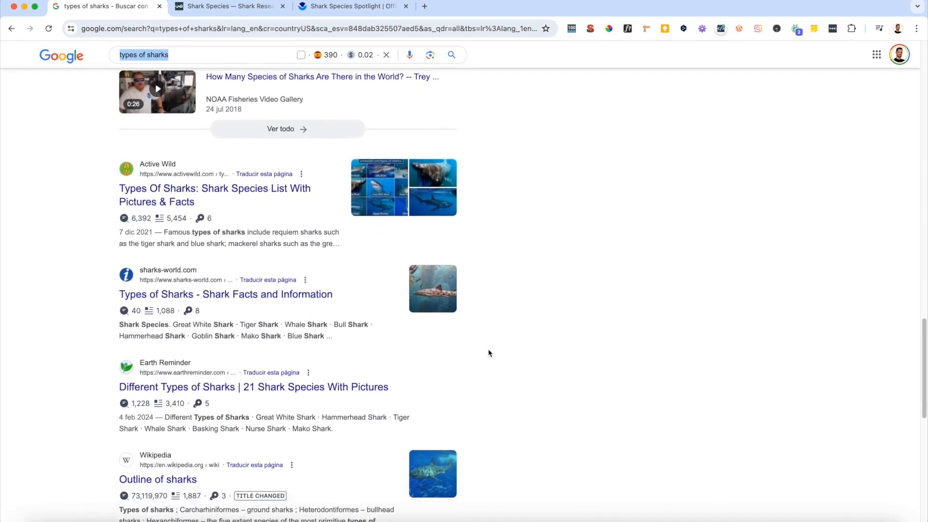
scroll(569, 275, up, 5)
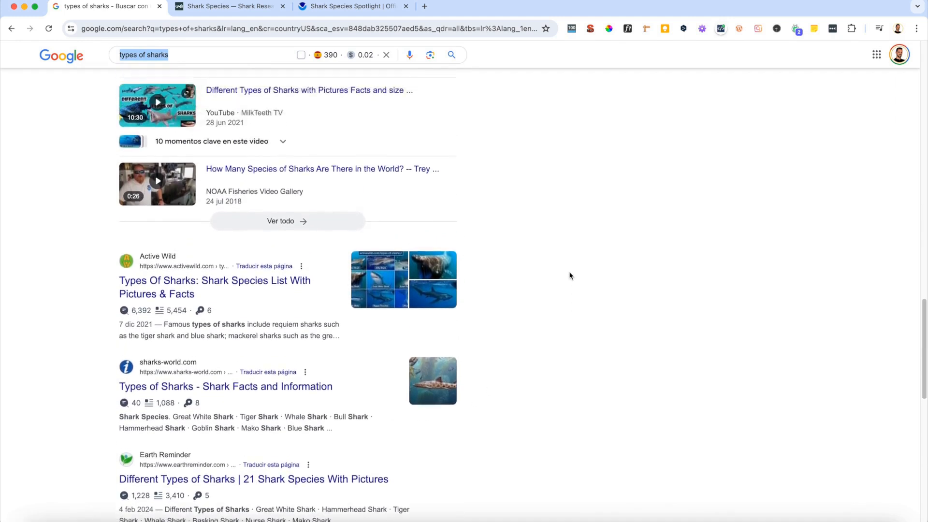
scroll(569, 276, up, 15)
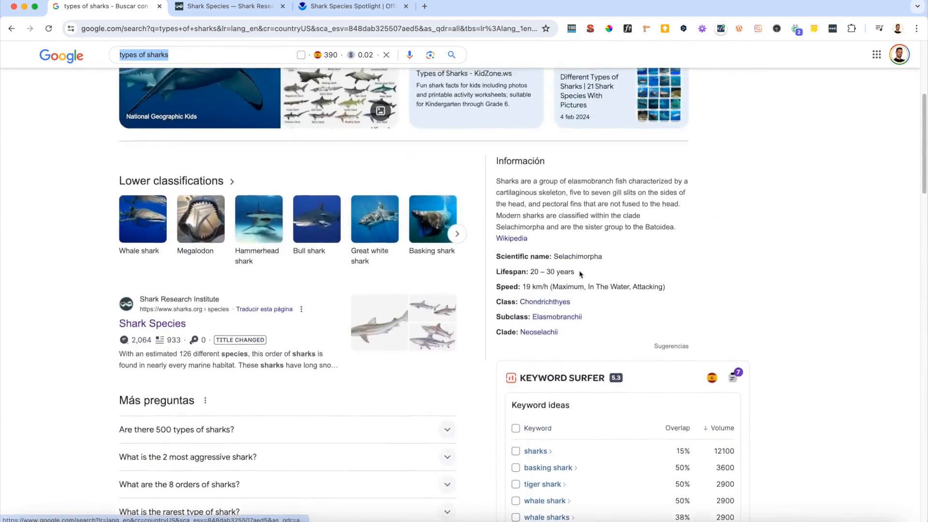
scroll(718, 214, up, 2)
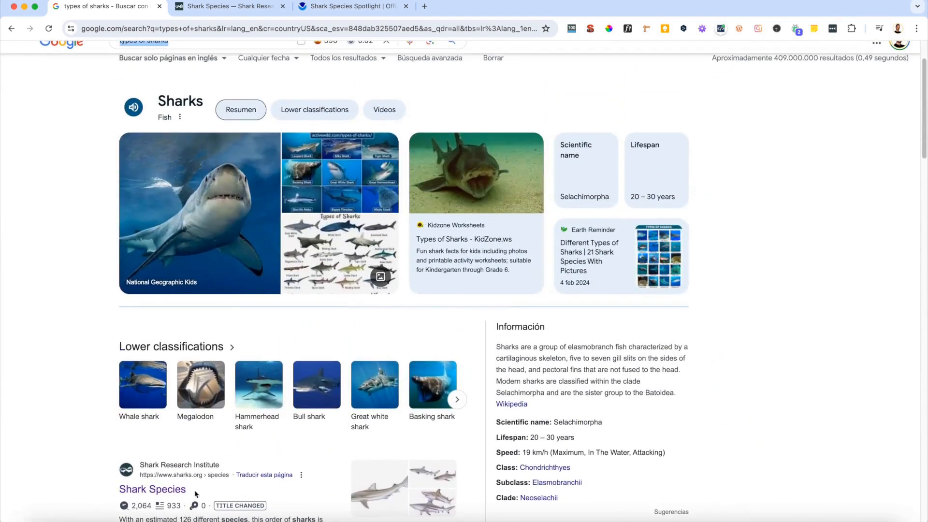
scroll(94, 379, up, 2)
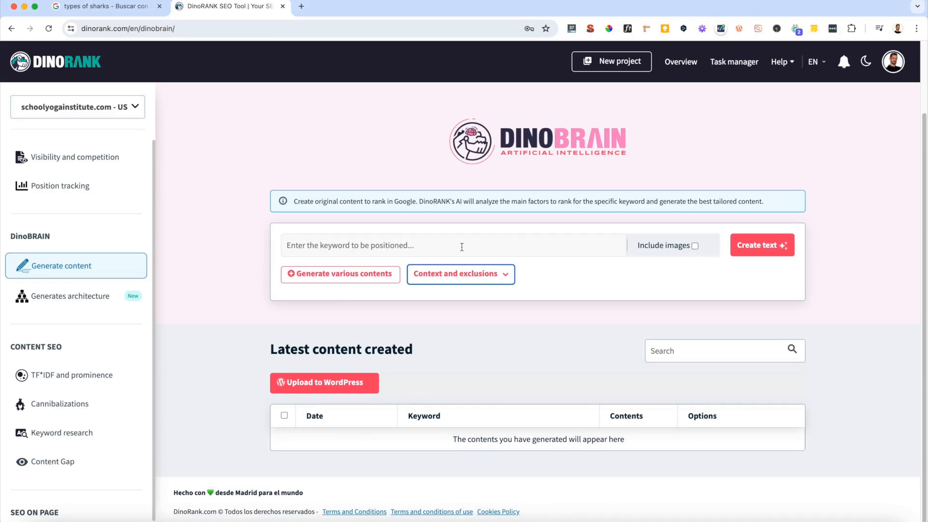
In DinoRANK's DinoBRAIN content generator, set the keyword to "types of sharks" and include images
click(409, 246)
text(types of sharks)
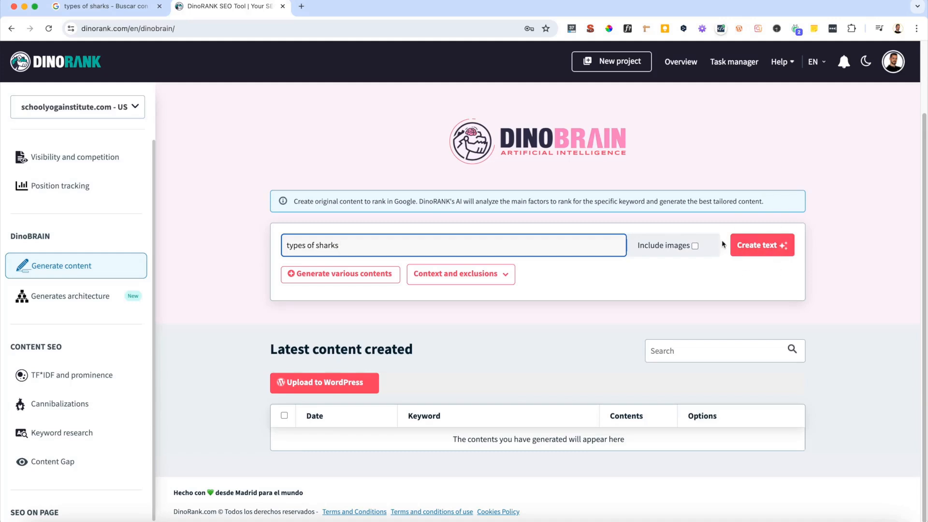
click(695, 246)
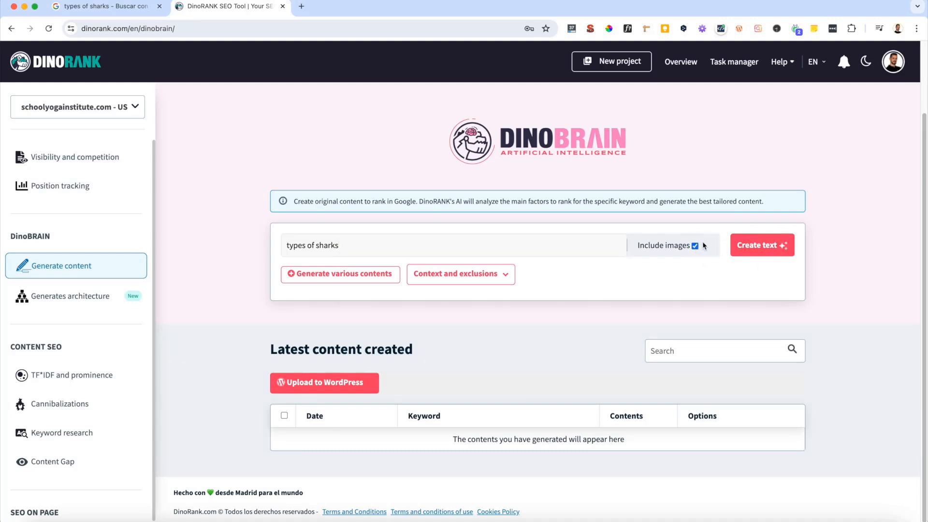
Expand the Context and exclusions section and read its guidance on giving DinoBRAIN context
click(492, 275)
scroll(514, 299, down, 1)
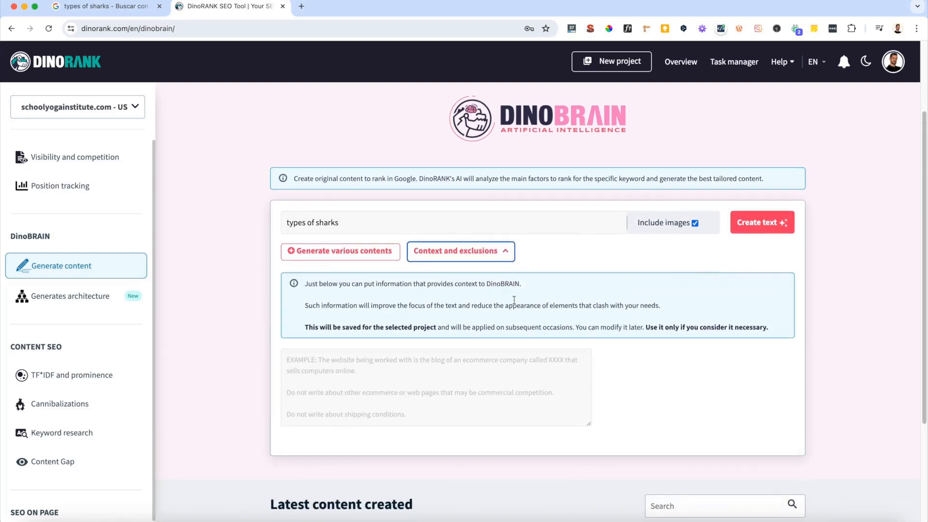
scroll(514, 299, down, 1)
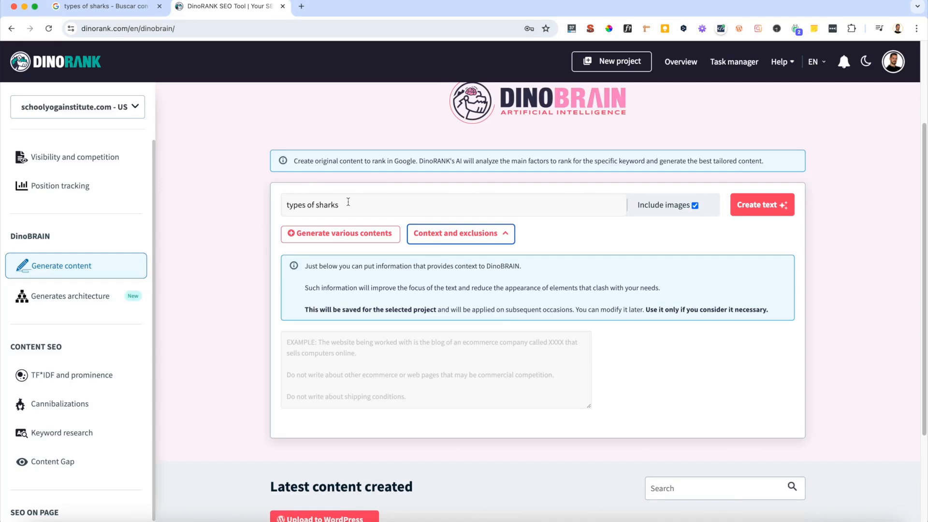
scroll(352, 220, up, 2)
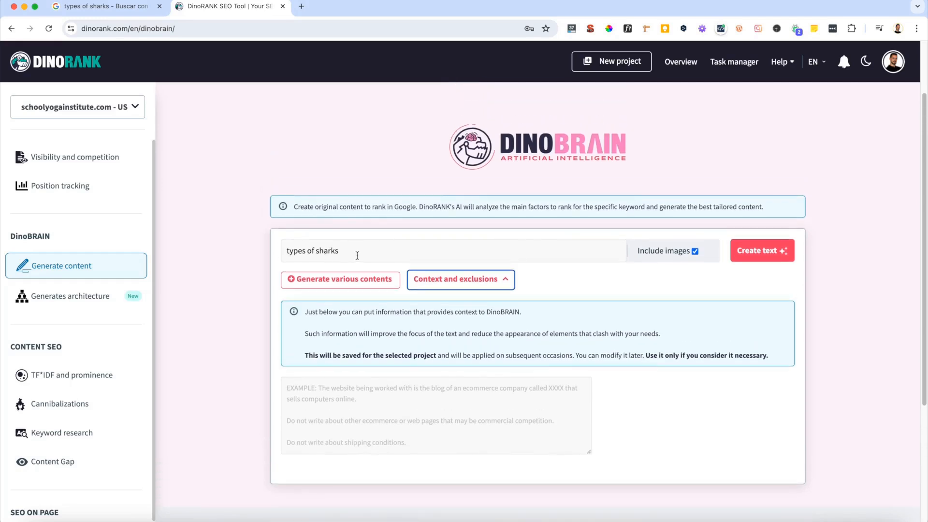
Compare the Google results for "types of sharks" with the DinoBRAIN form to decide what context the article needs
click(130, 7)
scroll(100, 170, up, 6)
scroll(98, 185, up, 6)
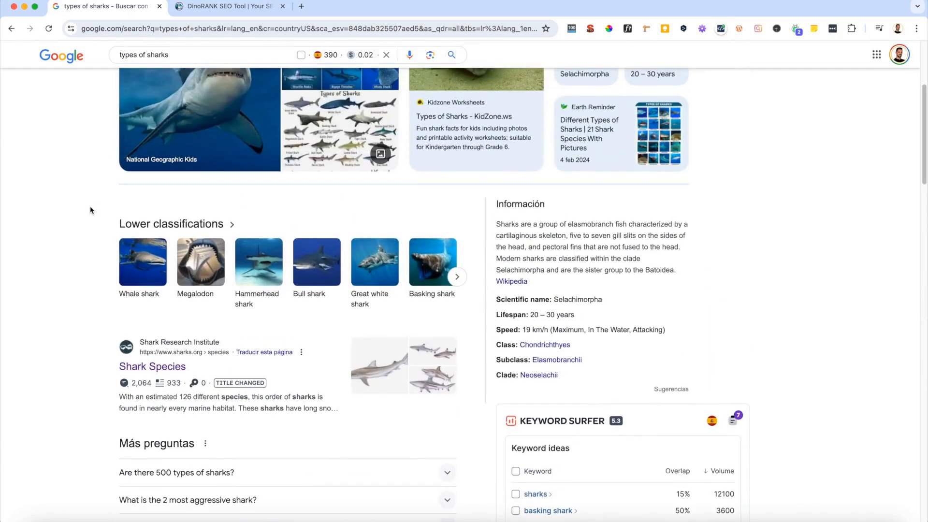
scroll(91, 211, down, 2)
click(236, 13)
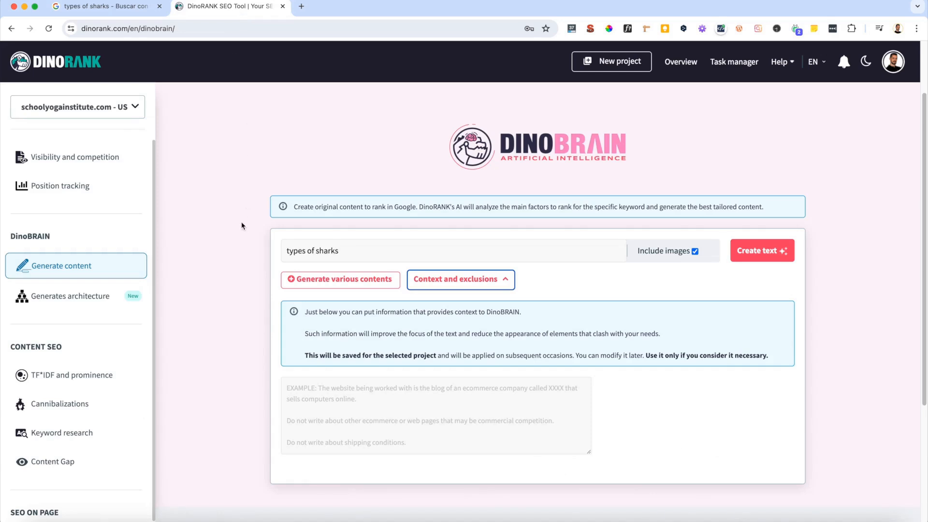
click(132, 10)
scroll(191, 177, down, 1)
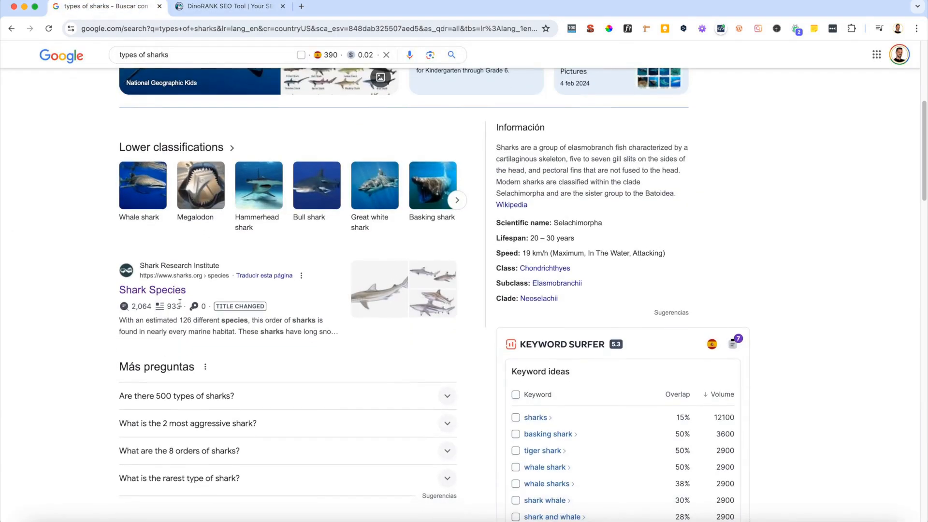
Enter DinoBRAIN context requesting an informative article on the main shark types, with brief information on each and as many types as possible
click(227, 7)
click(369, 390)
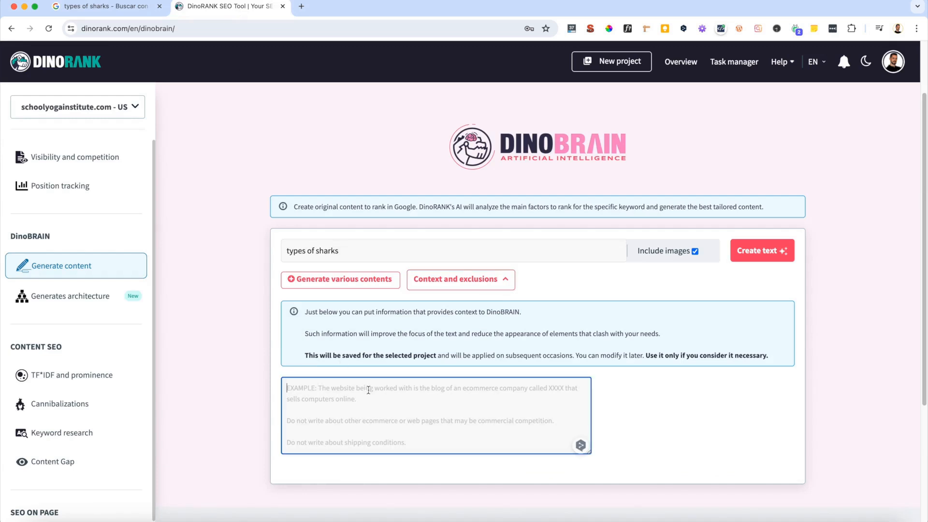
text(I need an informative article where you give me information on the main types of sharks that exist, along with brief information on each of them. Don't give too much information about each type of shark, because I will need this in later texts. The most important thing is to mention as many types of sharks as possible.)
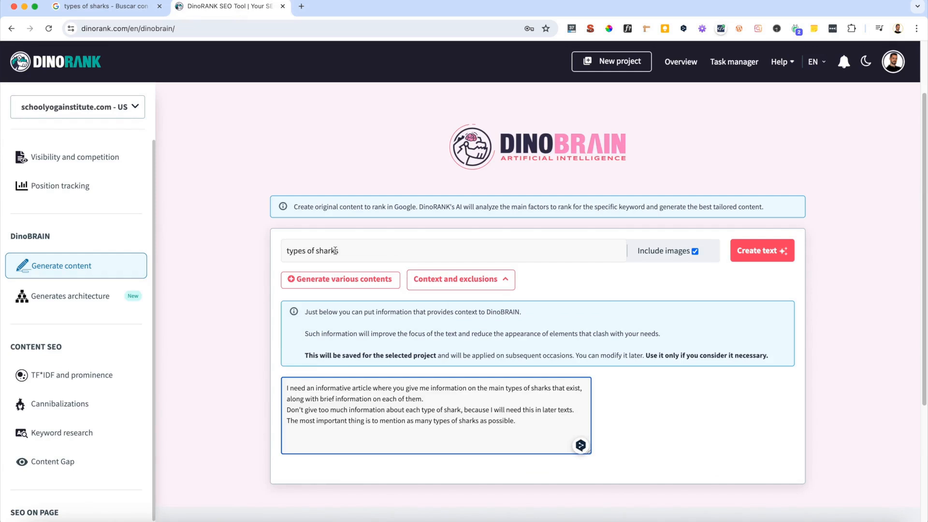
Open the Shark Research Institute's Shark Species and NOAA's Shark Species Spotlight from the Google results in new tabs
click(111, 7)
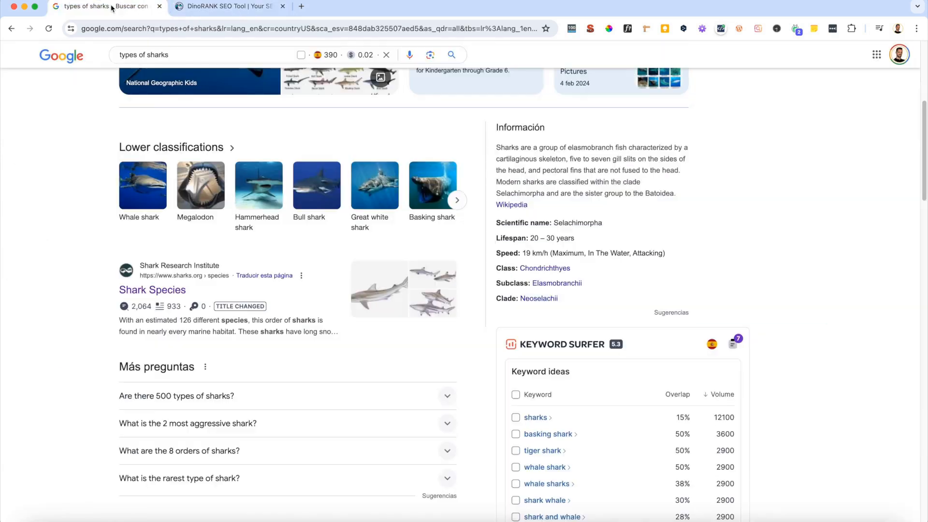
super+click(179, 290)
scroll(174, 294, down, 6)
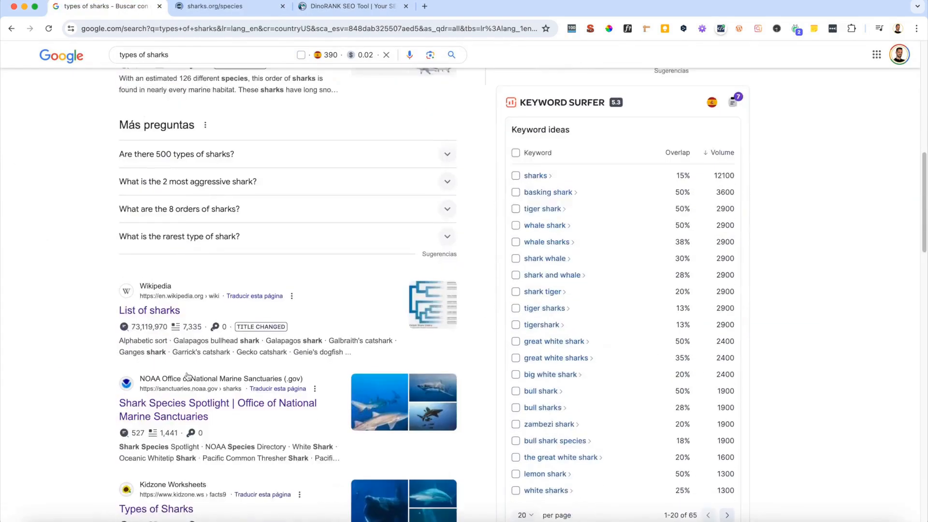
super+click(217, 344)
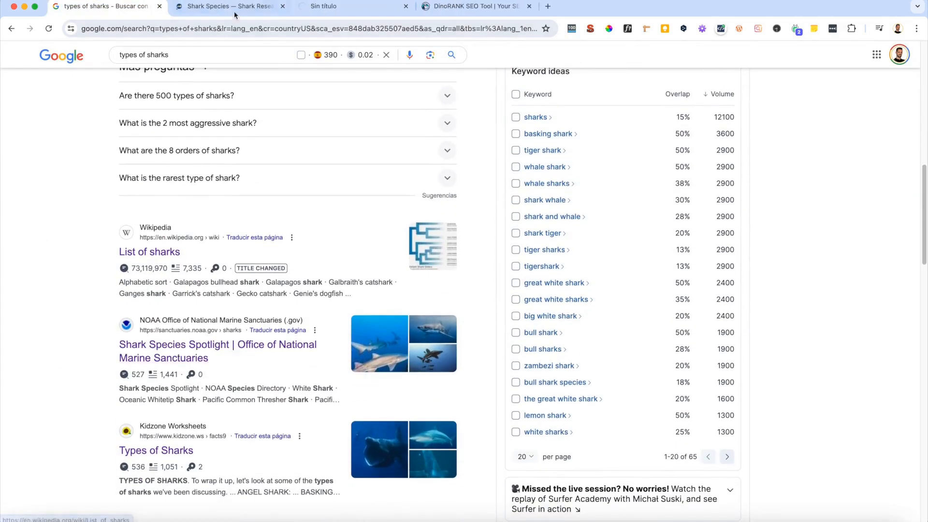
Review the Carcharhiniformes species gallery on the Shark Research Institute's Shark Species page
click(261, 7)
scroll(465, 304, down, 15)
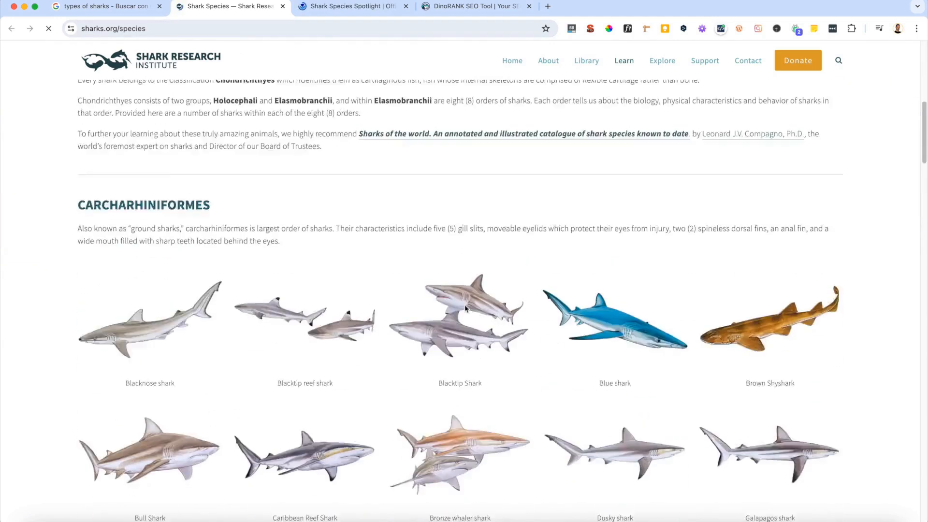
scroll(192, 217, down, 5)
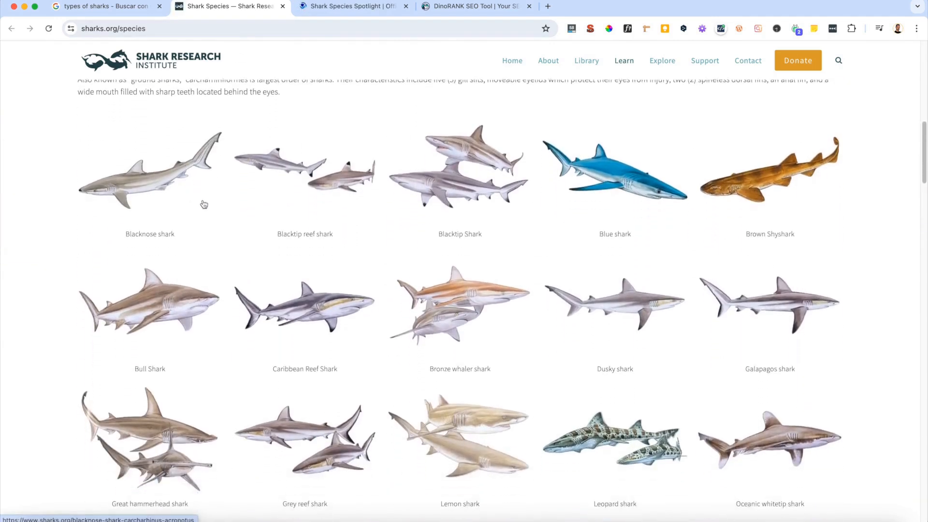
scroll(543, 324, down, 4)
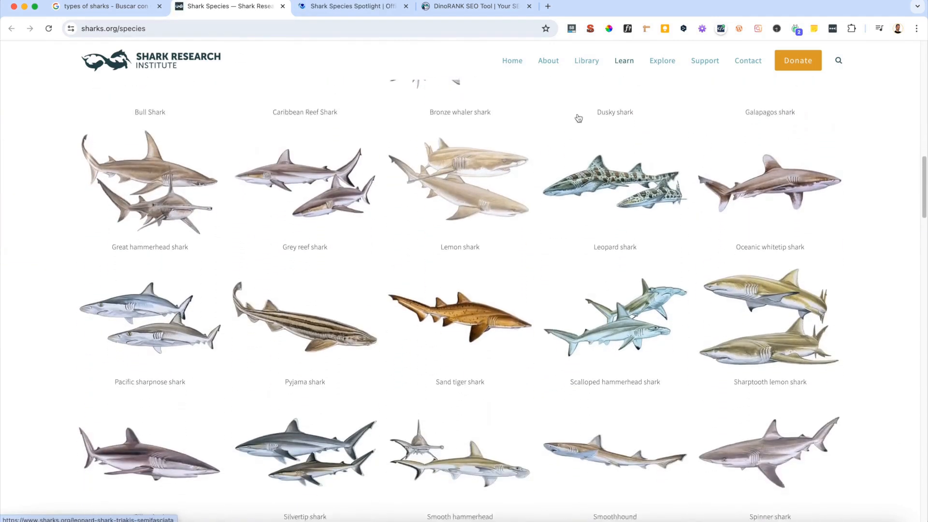
Review how NOAA's Shark Species Spotlight cards briefly describe each shark, and return to the Google results
click(375, 10)
scroll(633, 271, down, 5)
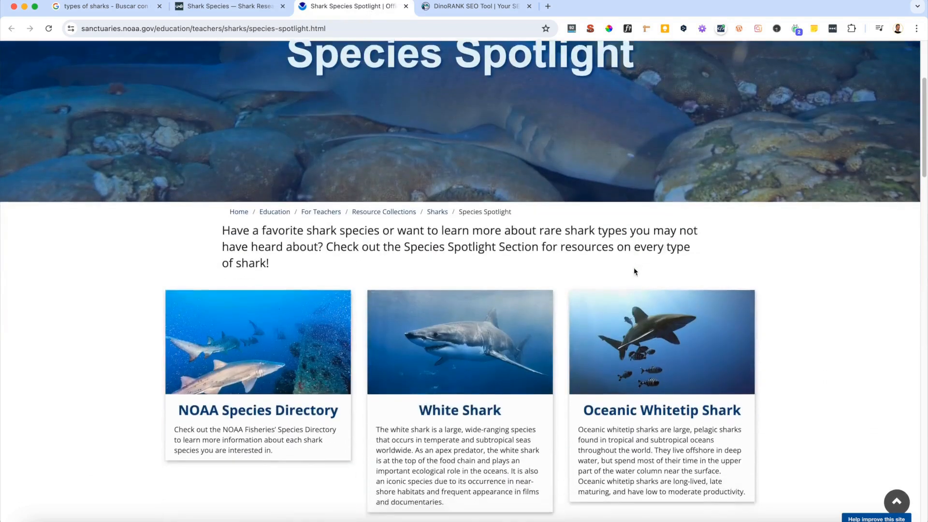
scroll(786, 276, down, 4)
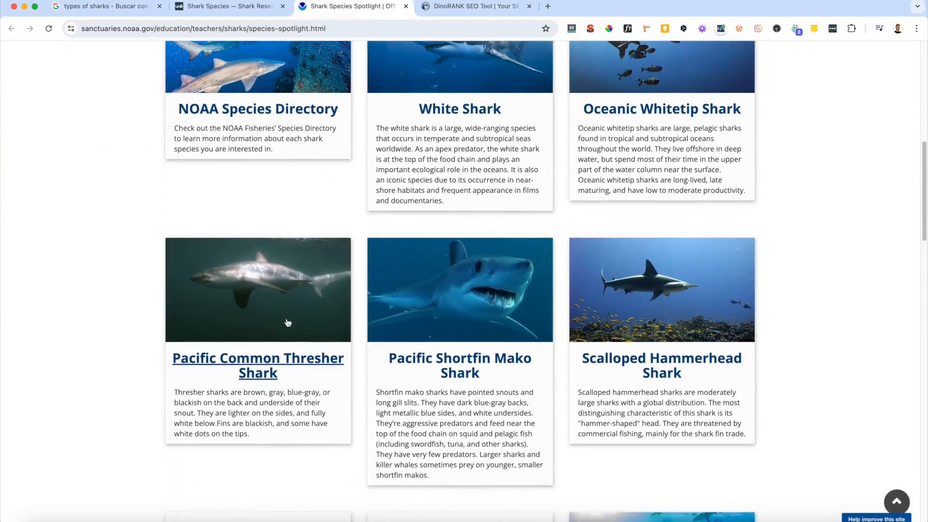
scroll(842, 239, down, 3)
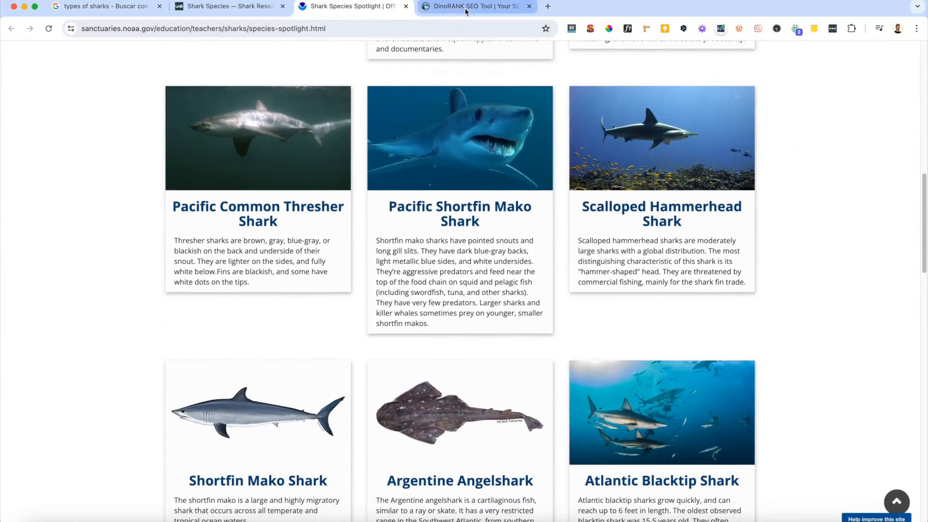
click(111, 15)
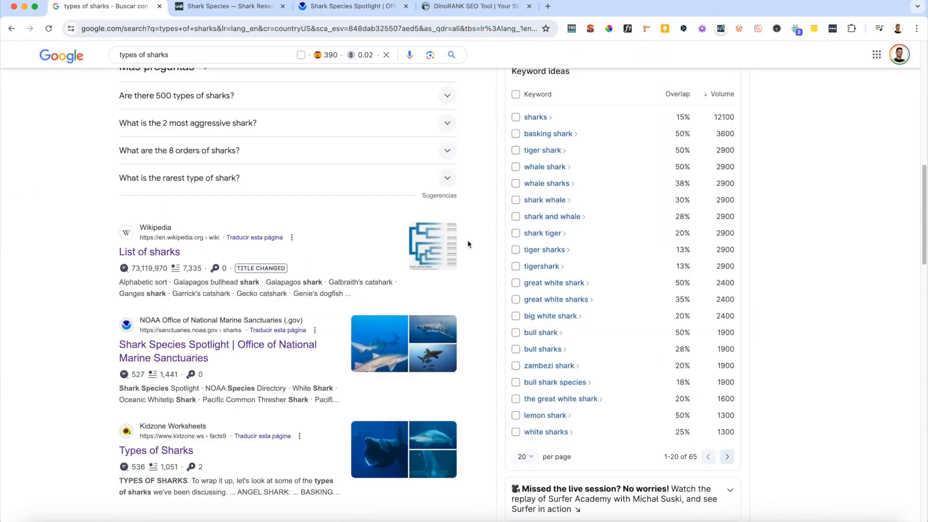
Reread the DinoBRAIN context, highlighting the request for the main types of sharks and brief information on each
click(462, 7)
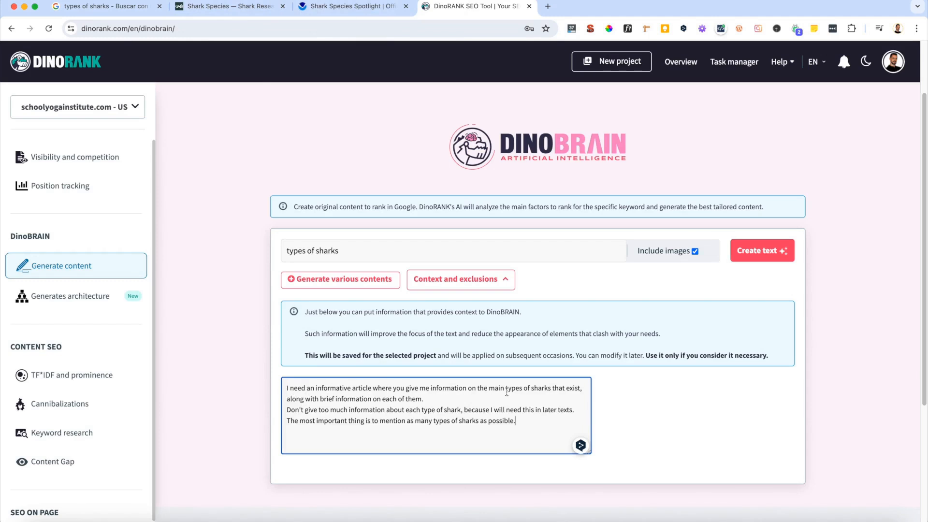
drag(463, 388, 541, 388)
click(552, 400)
drag(289, 400, 425, 399)
click(468, 399)
Examine the Shark Research Institute's species galleries by order, down to the Lamniformes section
click(254, 10)
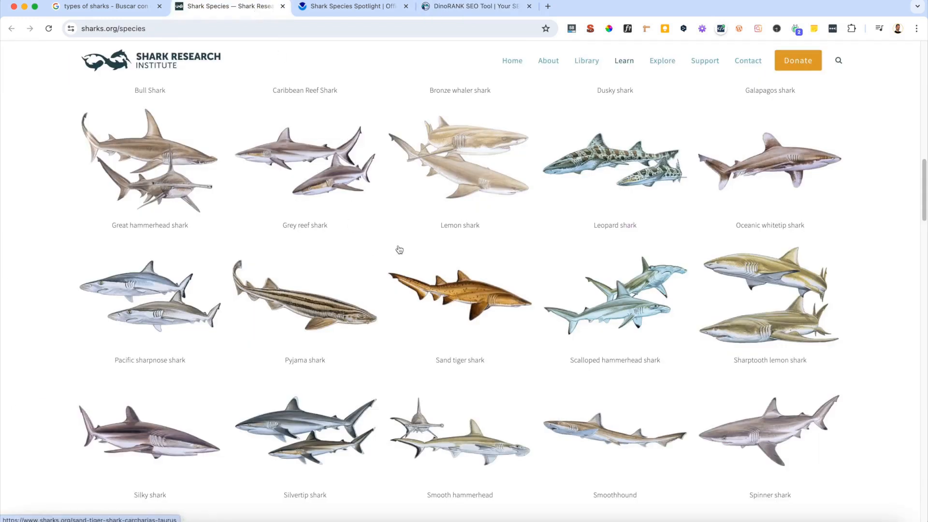
scroll(387, 244, down, 3)
scroll(377, 239, down, 4)
scroll(628, 181, down, 4)
triple_click(389, 280)
scroll(376, 288, down, 10)
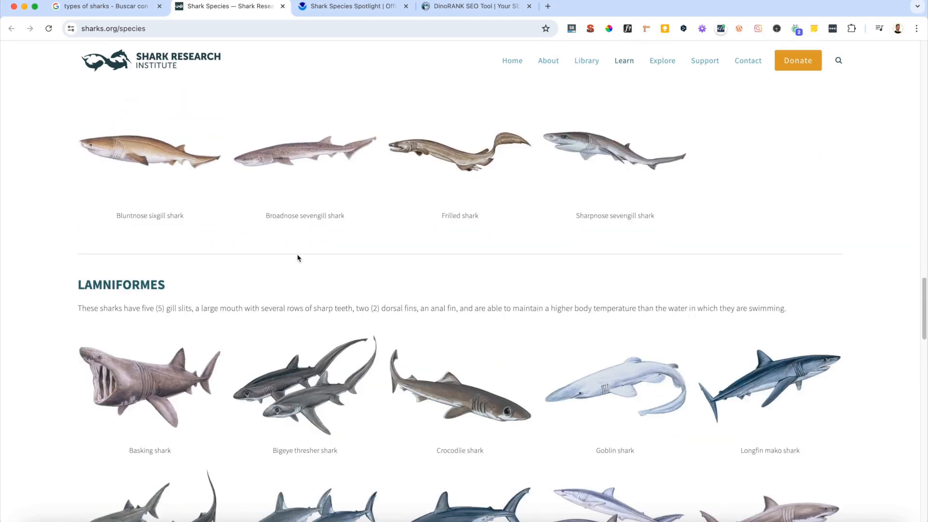
Compare the Lamniformes section on the Shark Research Institute page with the brief shark descriptions on NOAA's Species Spotlight cards
double_click(142, 289)
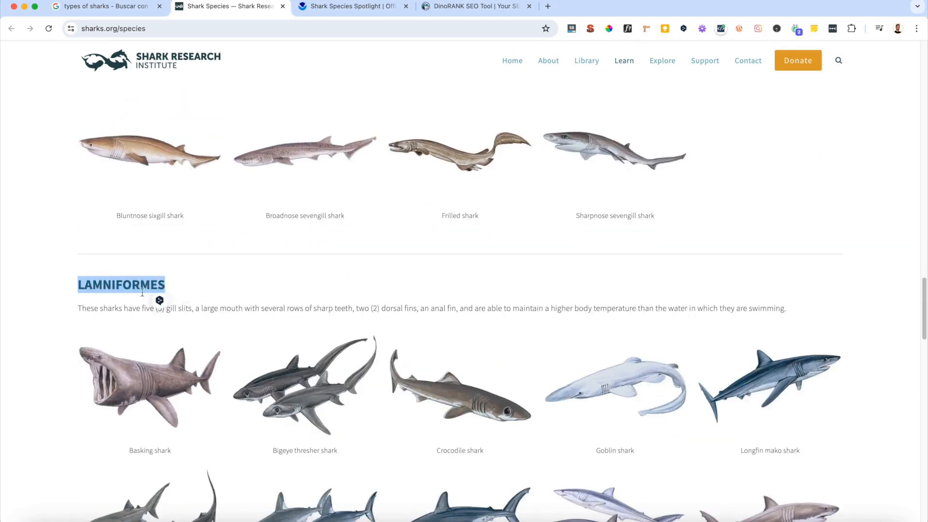
drag(245, 305, 469, 303)
click(419, 289)
scroll(417, 288, down, 1)
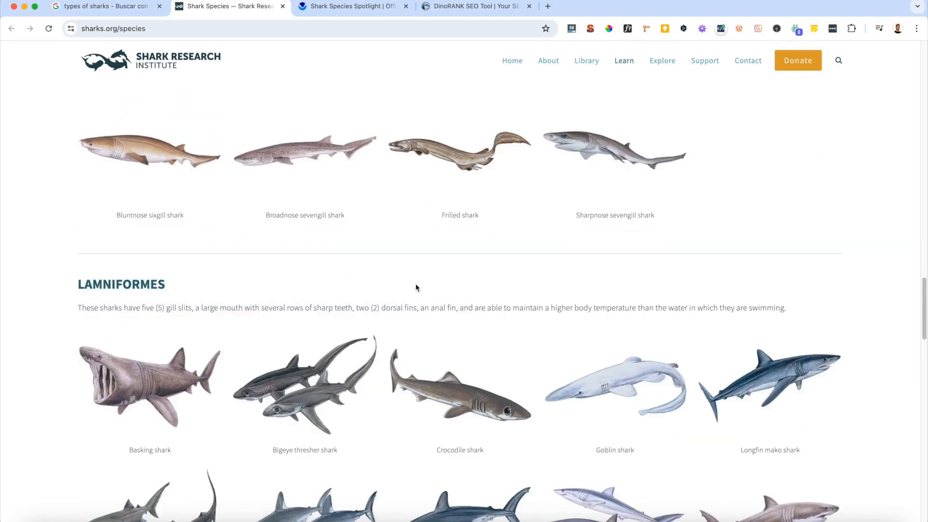
scroll(416, 288, down, 4)
click(375, 7)
scroll(378, 266, down, 1)
drag(377, 226, 511, 312)
click(818, 296)
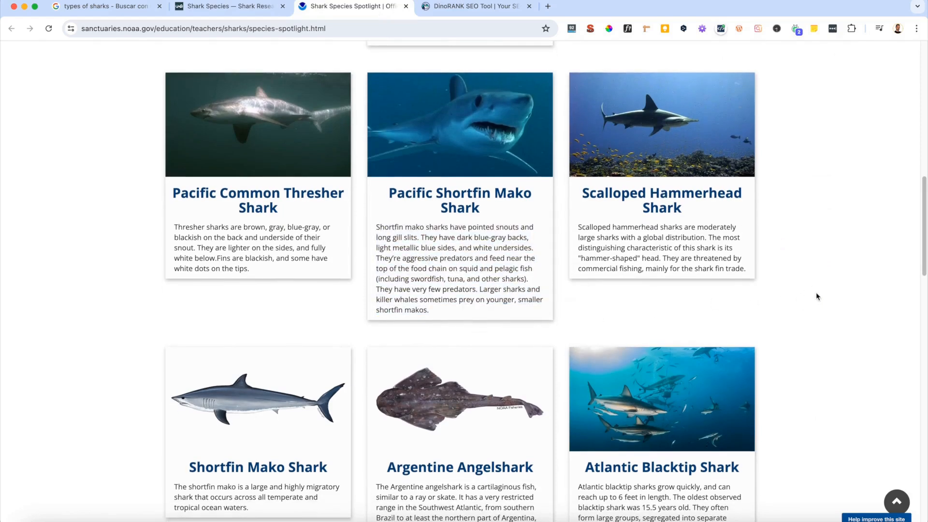
Return to DinoBRAIN and reread the context instructions alongside the "types of sharks" keyword
click(483, 6)
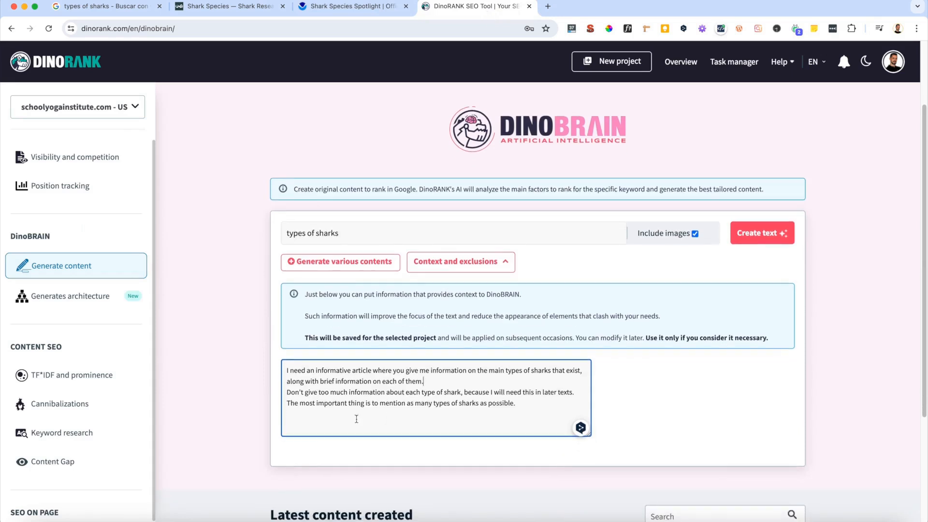
mouse_move(478, 392)
mouse_down()
mouse_move(526, 412)
mouse_move(465, 392)
mouse_up()
click(528, 410)
click(525, 407)
drag(518, 405, 479, 392)
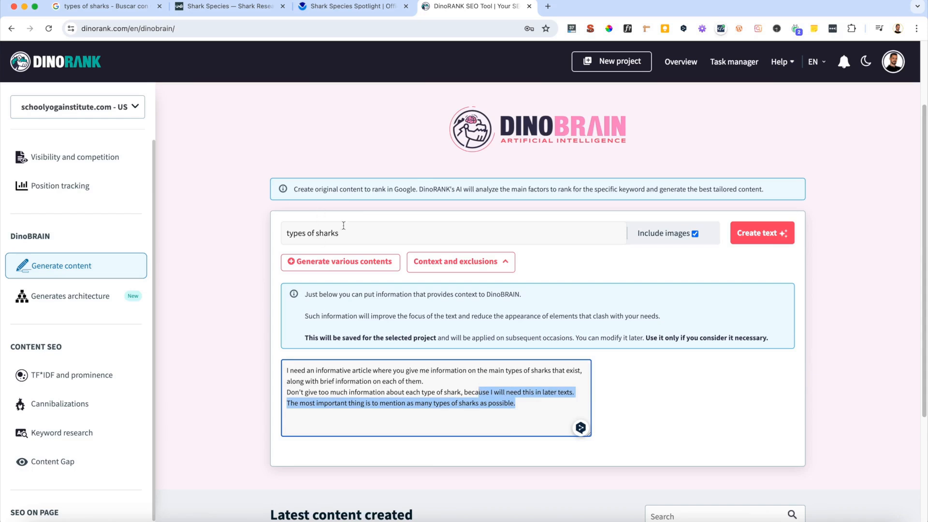
click(393, 380)
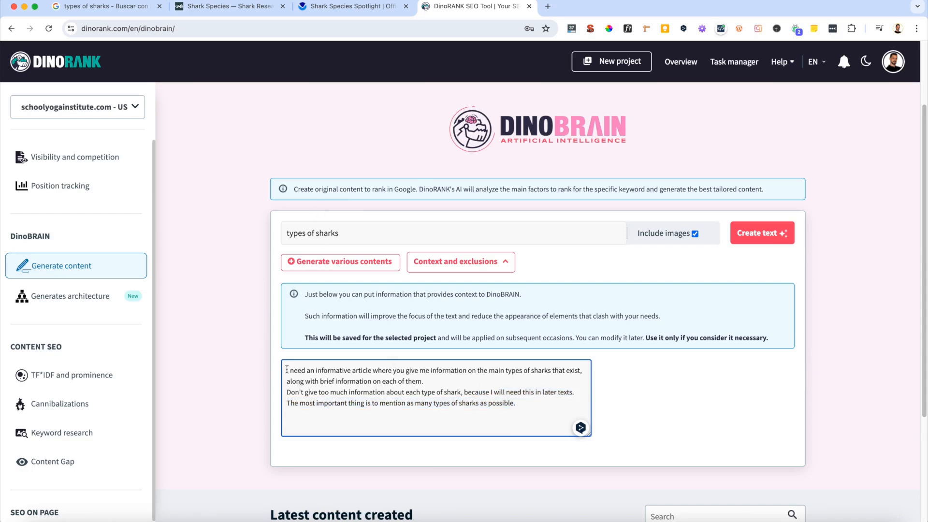
drag(287, 370, 534, 404)
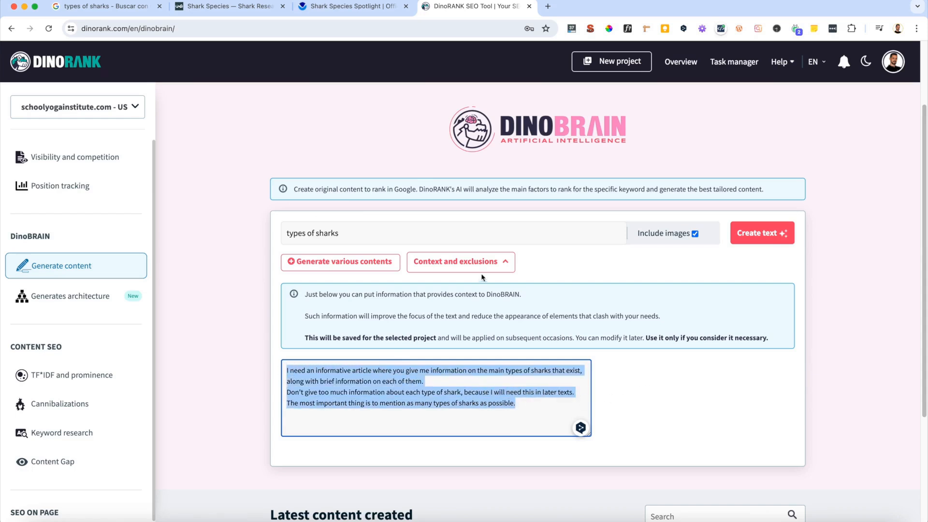
click(520, 405)
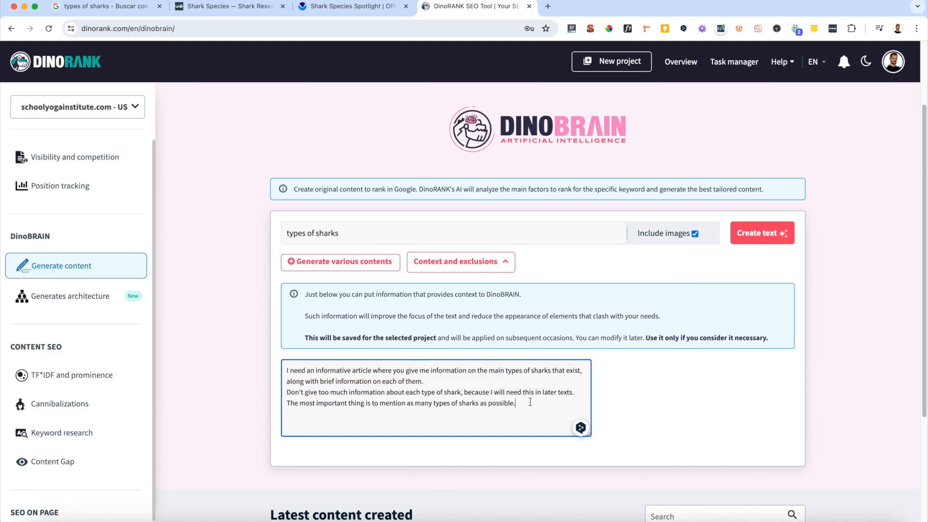
drag(356, 234, 278, 231)
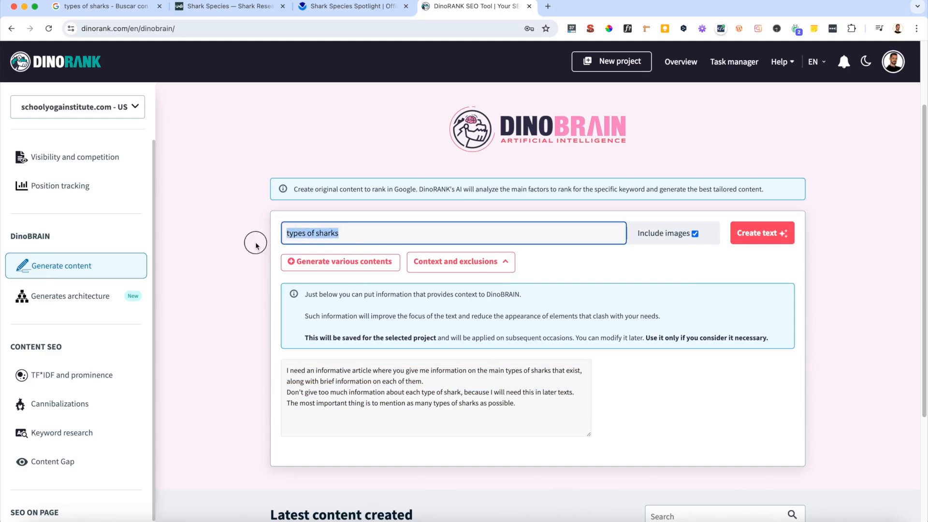
click(258, 244)
click(534, 406)
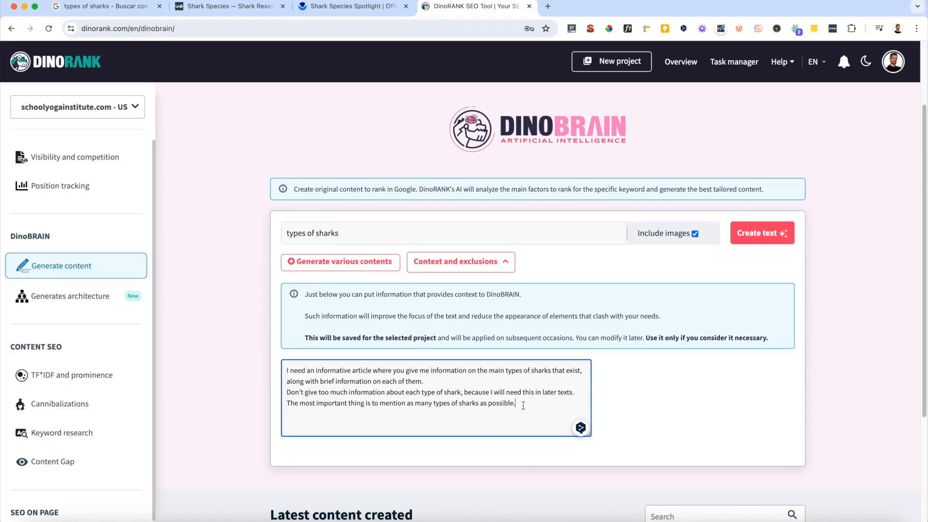
Clear all the context text about the types of sharks article and shrink the context box
drag(517, 403, 287, 371)
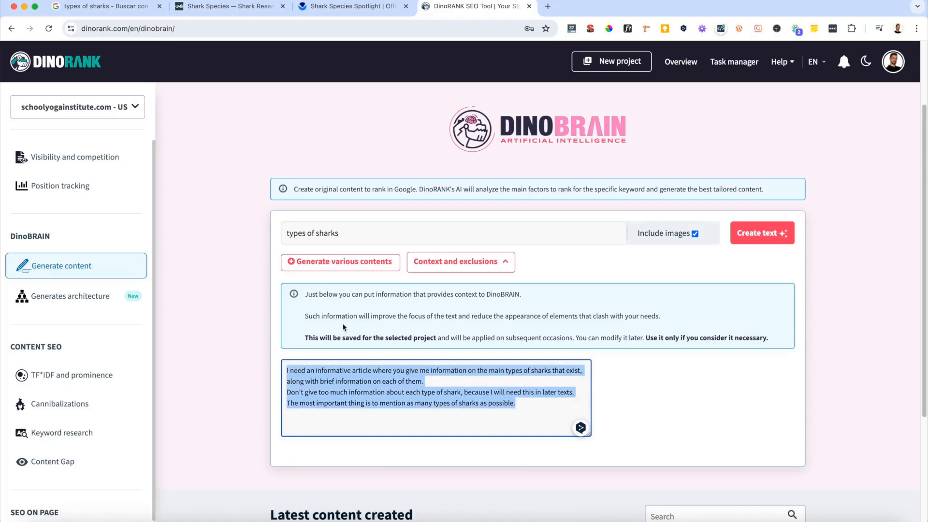
key(BackSpace)
drag(588, 434, 595, 388)
Switch to generating various contents and list "sharks" and "types of sharks" as the first two keywords
click(375, 262)
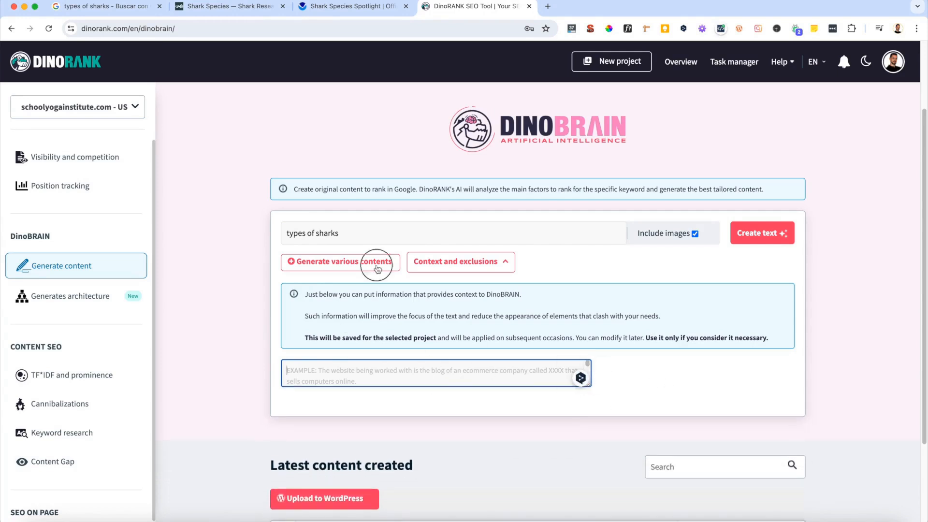
click(323, 313)
text(sharks)
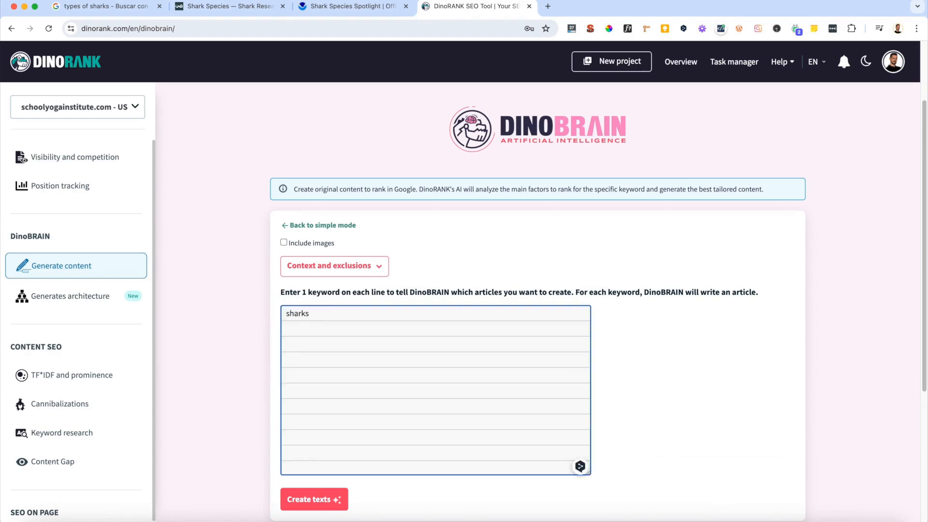
key(Return)
text(typ)
text(es of sharks )
Add the keywords "where can i see sharks" and "do the sharks eat people" on separate lines
text(where)
text( can i see)
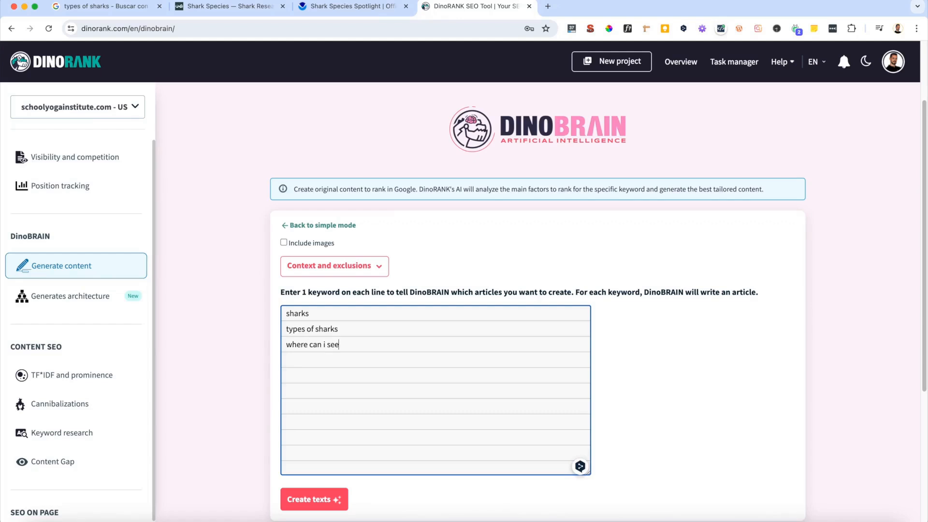
text( sharks)
key(Return)
text(do the sharks people)
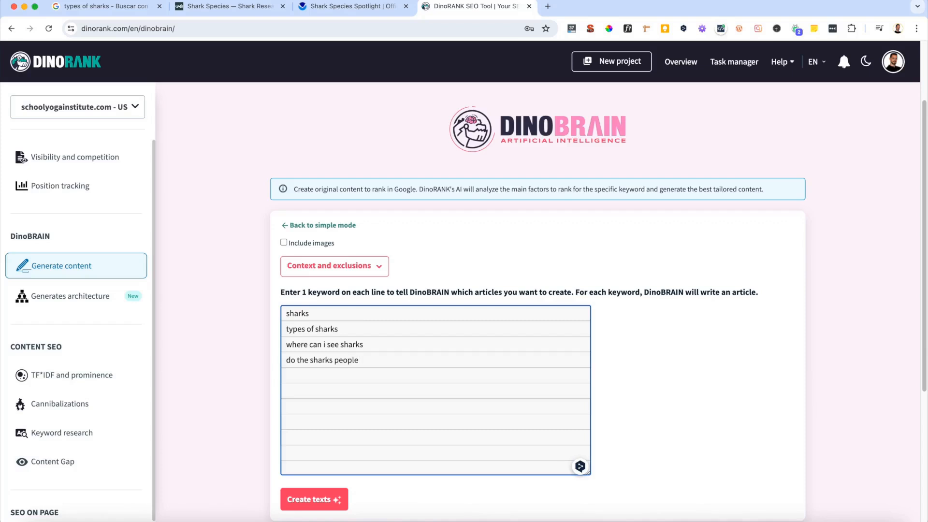
text(eat)
triple_click(315, 361)
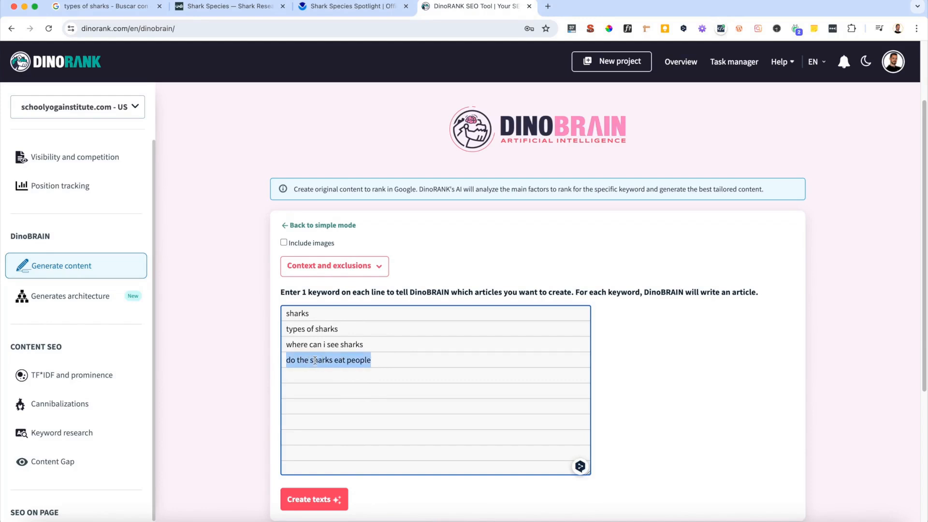
click(422, 362)
Enable images for the multiple content generation
scroll(636, 345, down, 2)
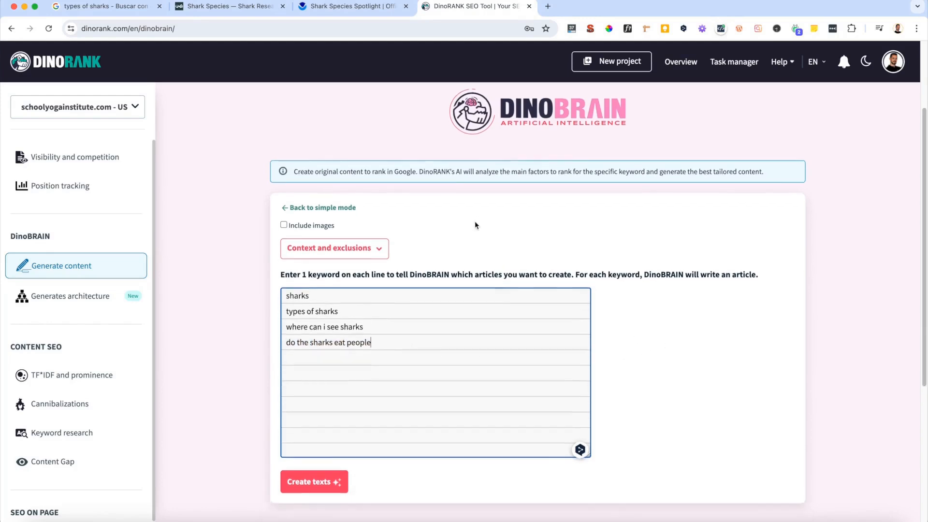
click(284, 197)
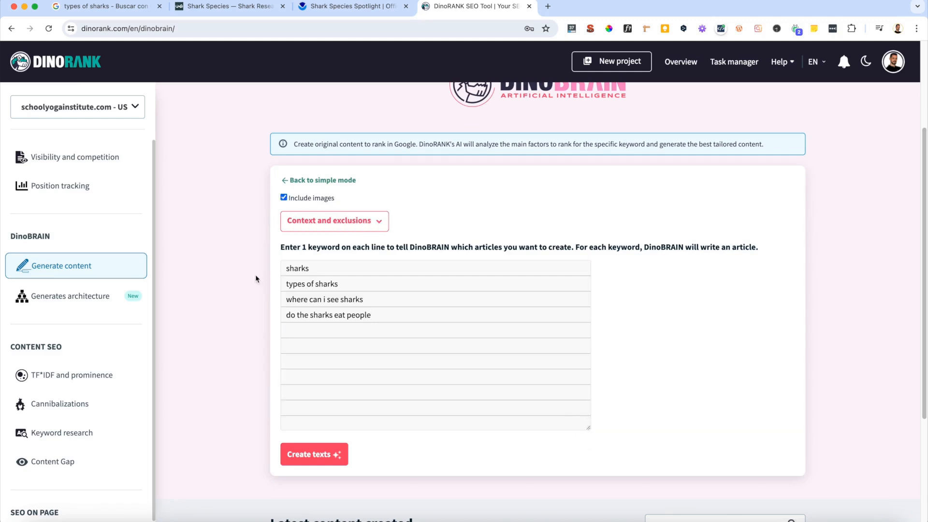
scroll(271, 274, up, 1)
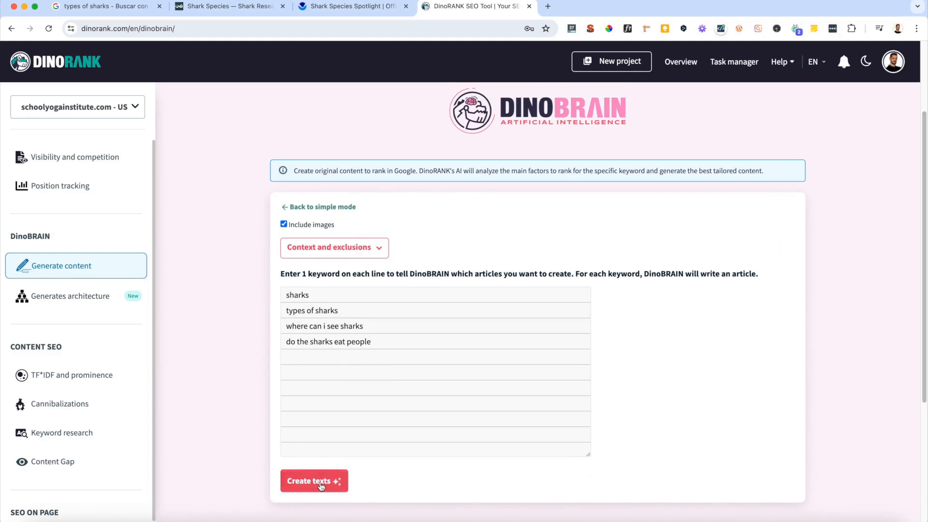
Create the texts for all listed shark keywords, confirm the multiple content generation, and check its progress
click(339, 492)
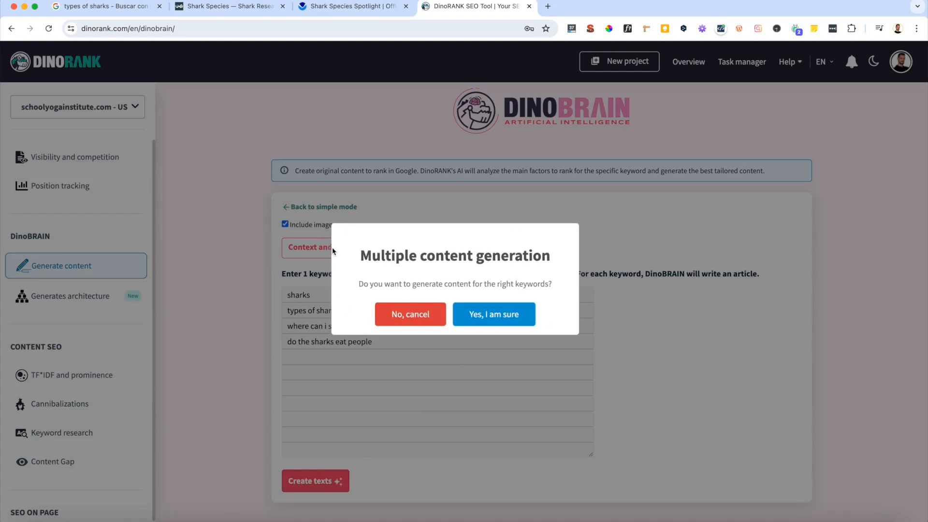
drag(372, 261, 488, 282)
click(471, 265)
click(481, 314)
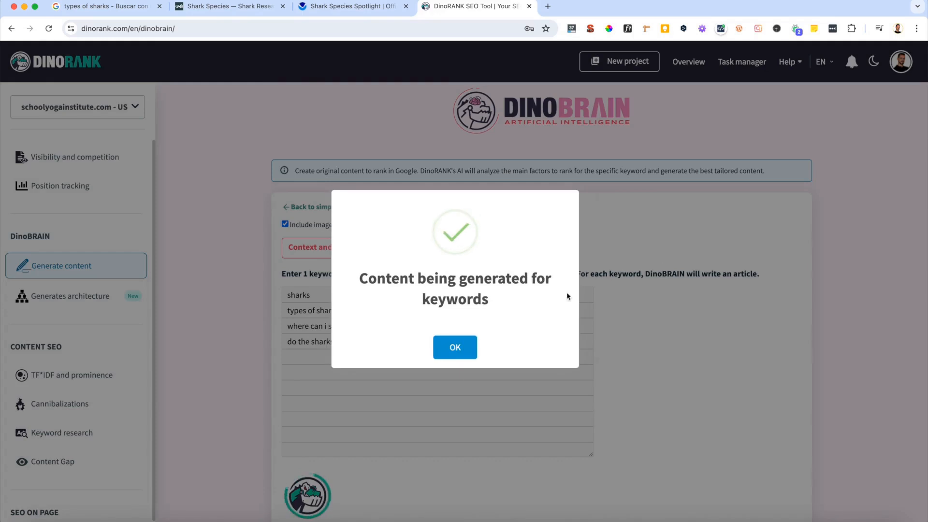
click(454, 346)
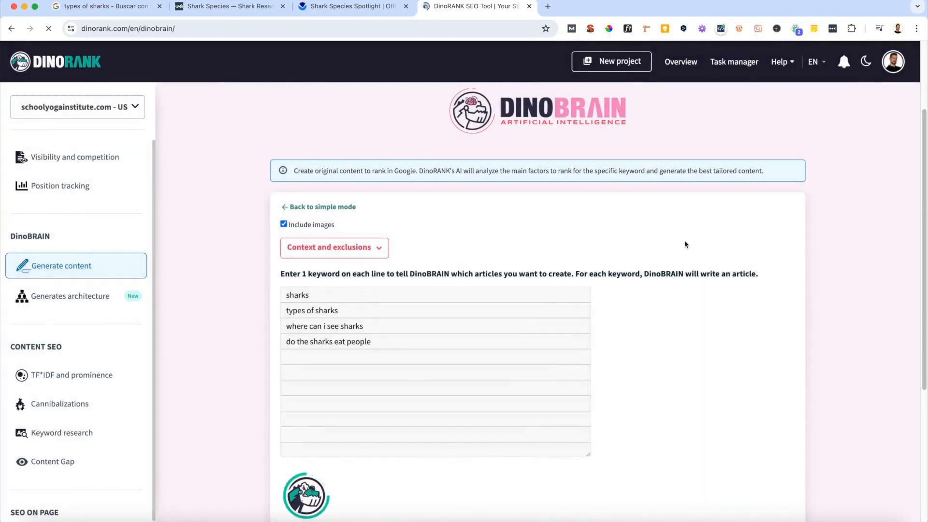
scroll(698, 242, down, 3)
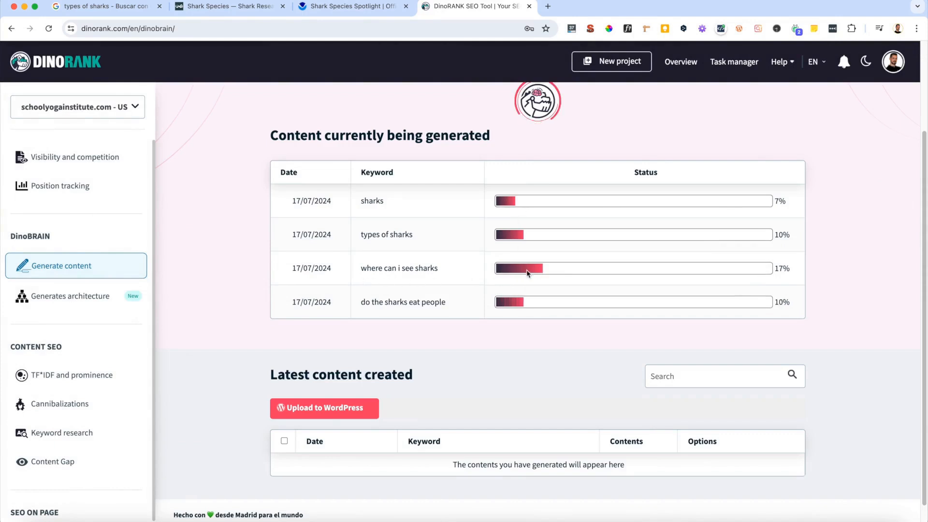
scroll(408, 289, up, 1)
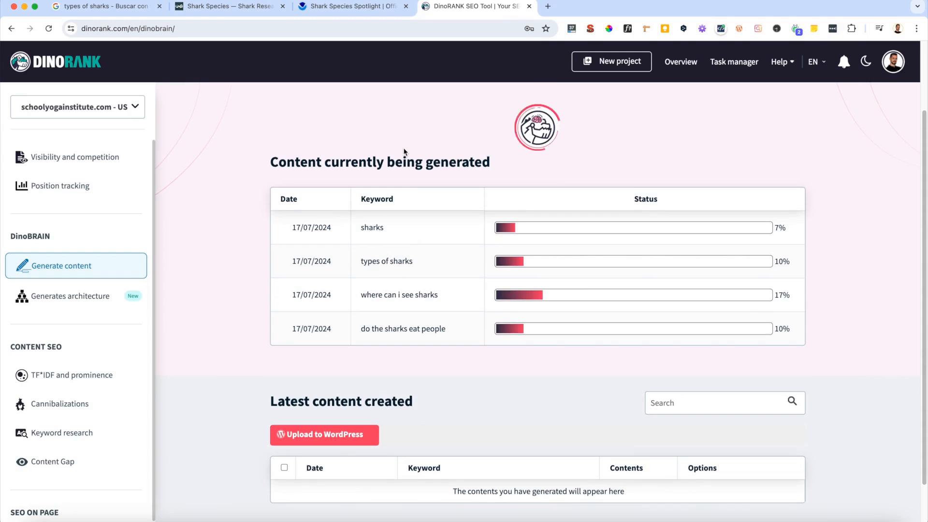
Examine the Google results for "types of sharks", including the related questions, top-ranking pages and videos
click(130, 6)
scroll(100, 326, down, 4)
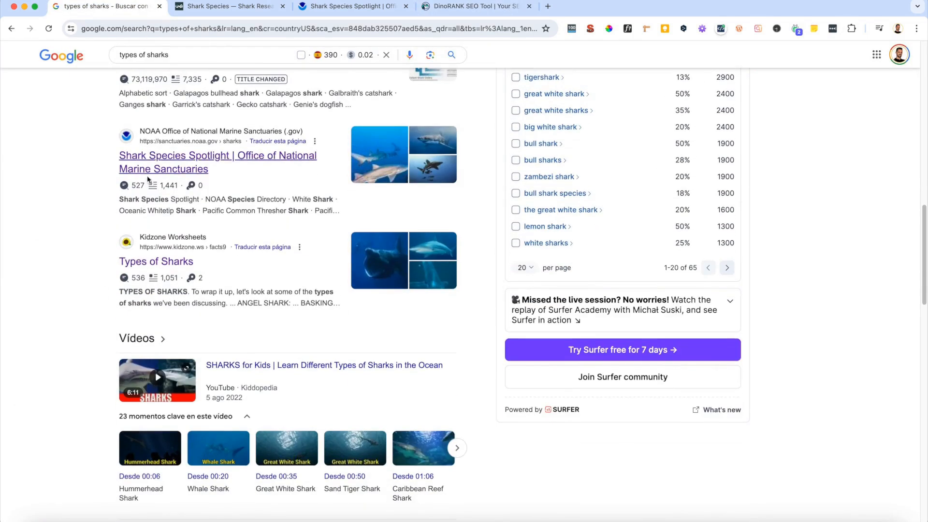
drag(170, 54, 118, 50)
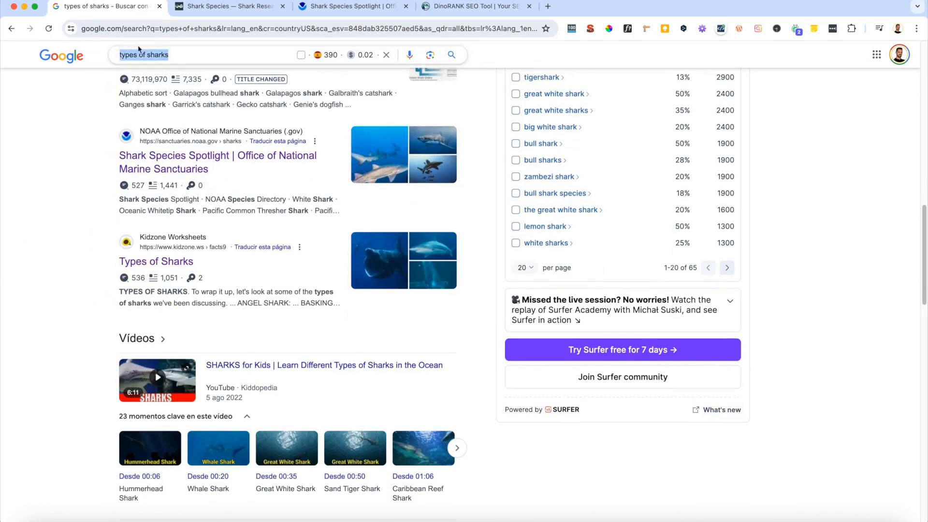
click(79, 132)
scroll(77, 217, down, 3)
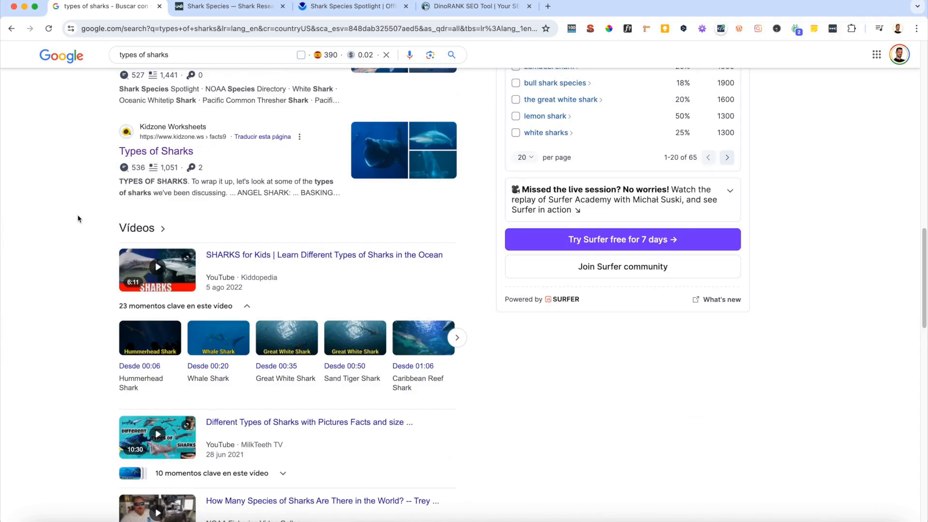
scroll(79, 238, up, 12)
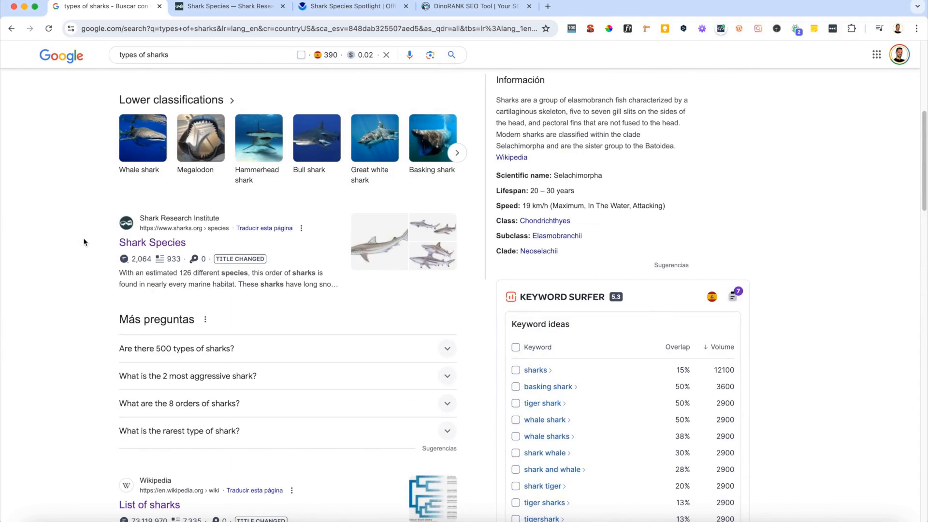
scroll(88, 241, down, 2)
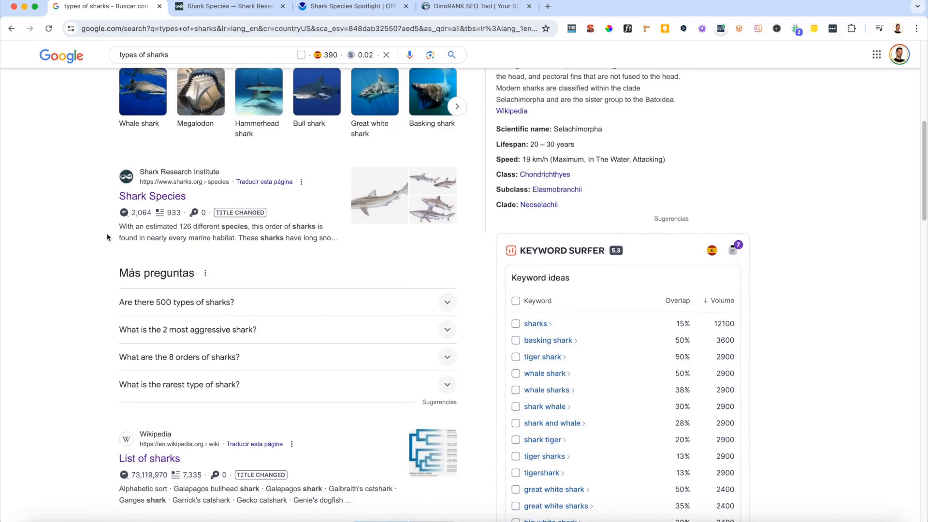
scroll(106, 234, down, 2)
scroll(106, 234, down, 7)
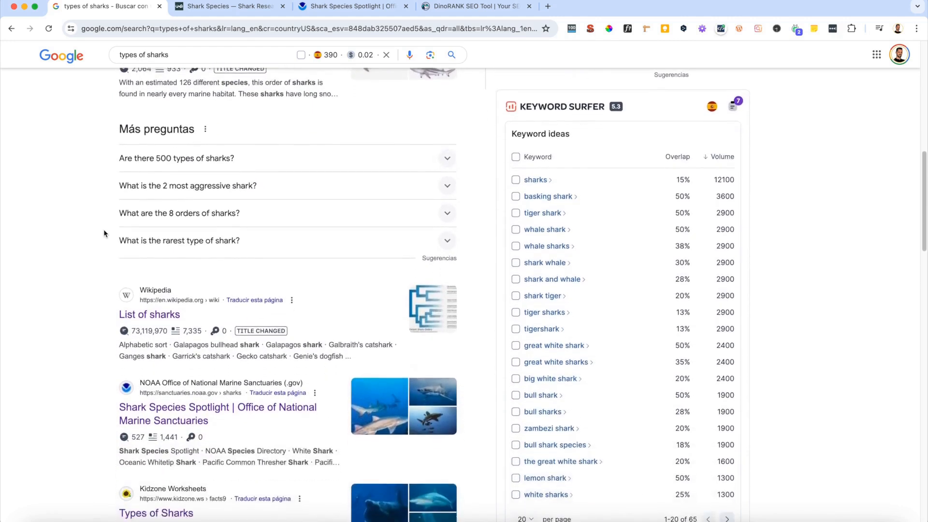
scroll(104, 233, down, 3)
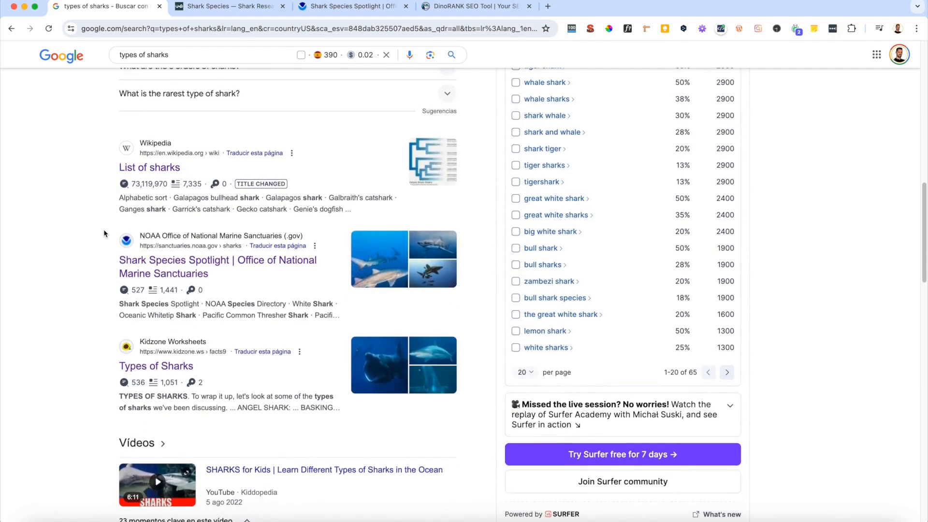
scroll(103, 233, down, 3)
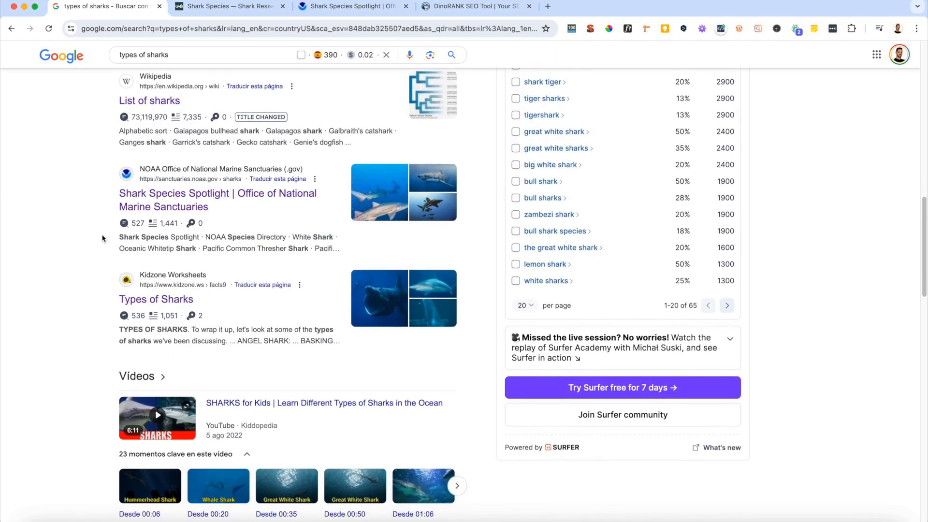
Return to DinoBRAIN, check the latest created articles, and acknowledge the generated content notice
click(459, 8)
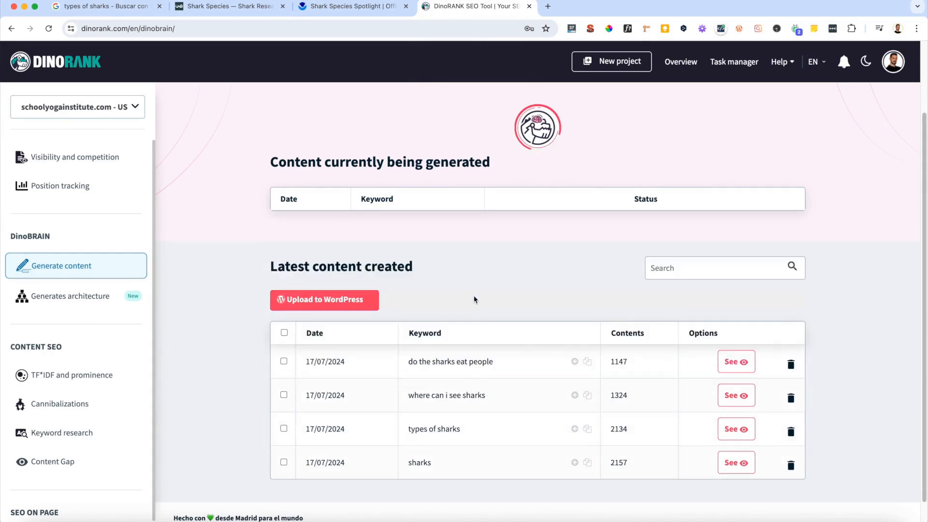
scroll(484, 294, down, 1)
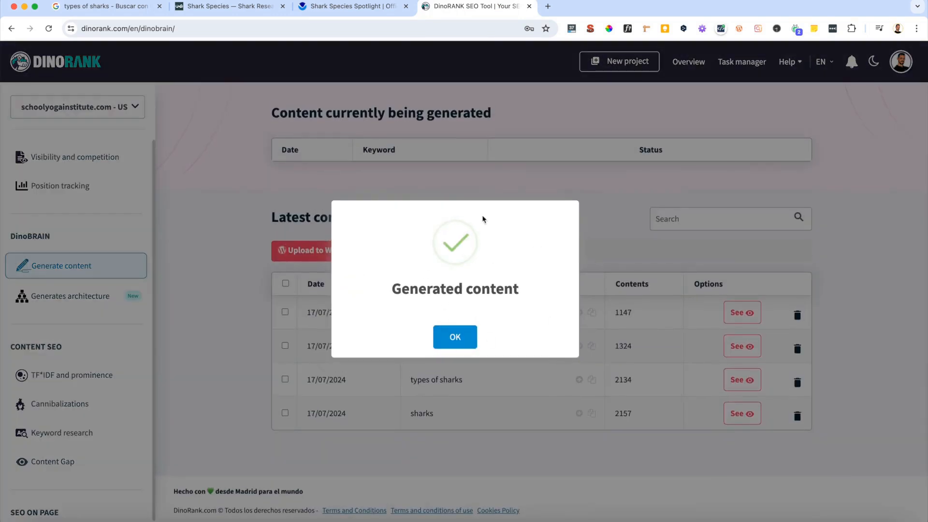
click(454, 338)
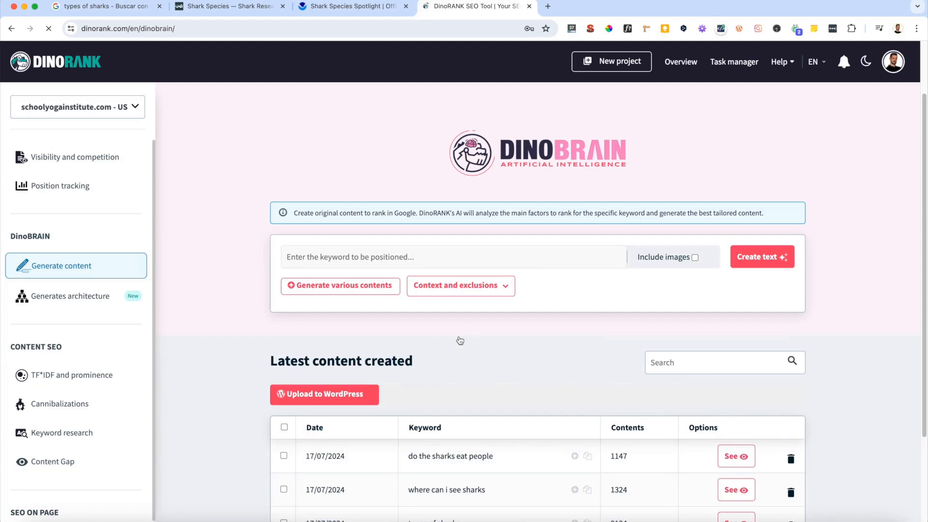
Open the generated "do the sharks eat people" article and read through its sections
scroll(513, 332, down, 3)
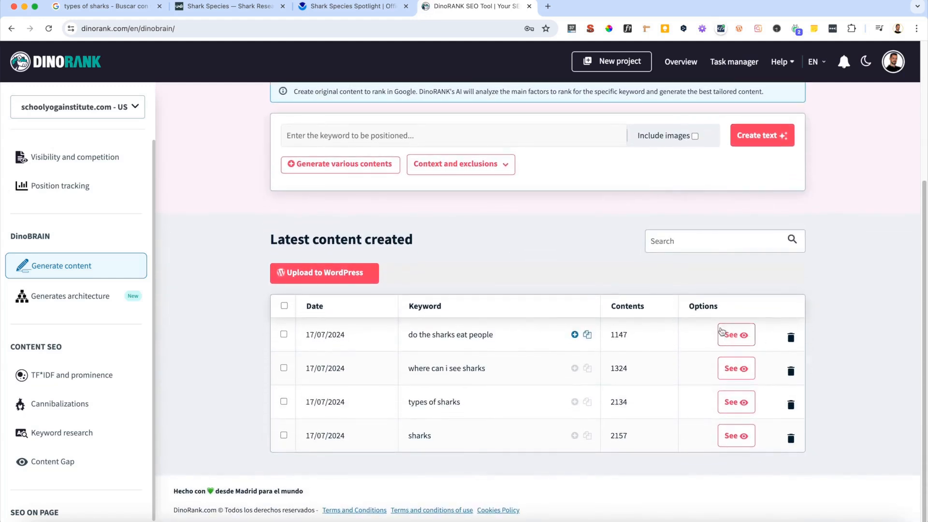
click(736, 336)
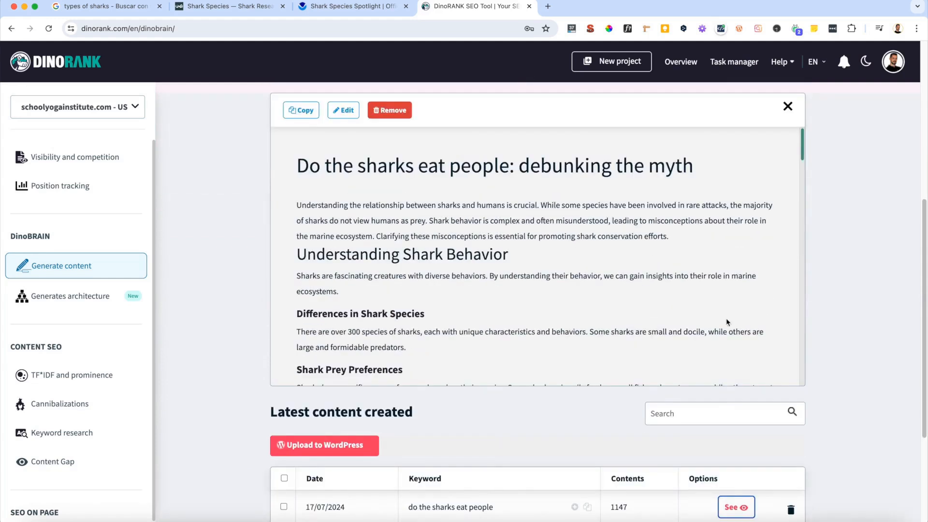
scroll(373, 225, down, 5)
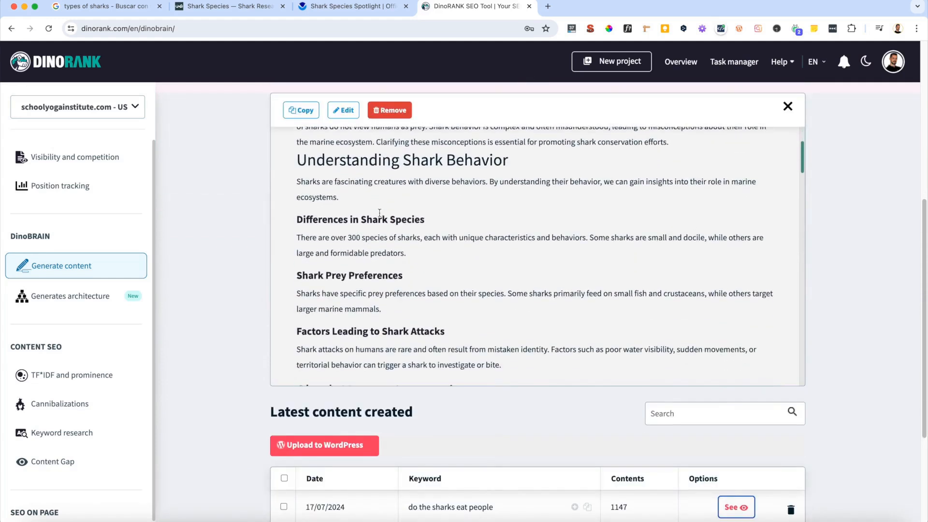
scroll(339, 165, down, 6)
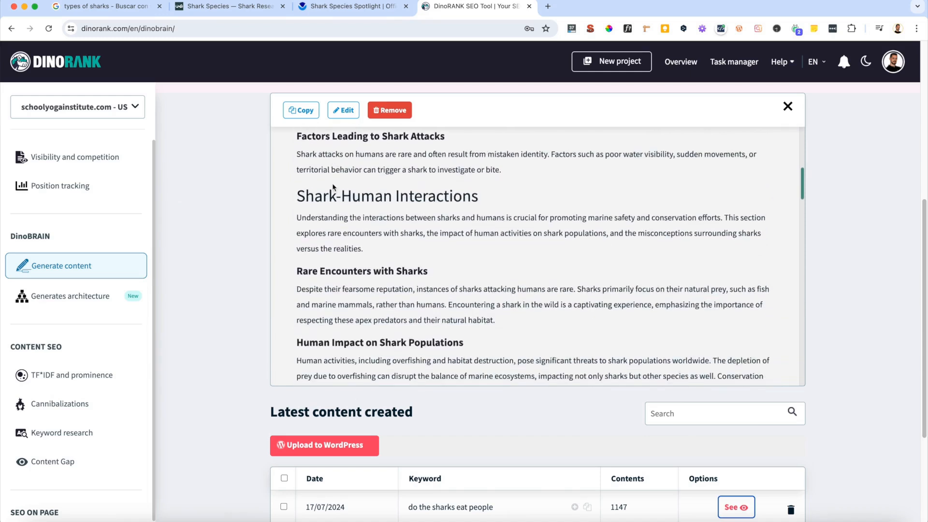
scroll(408, 196, down, 5)
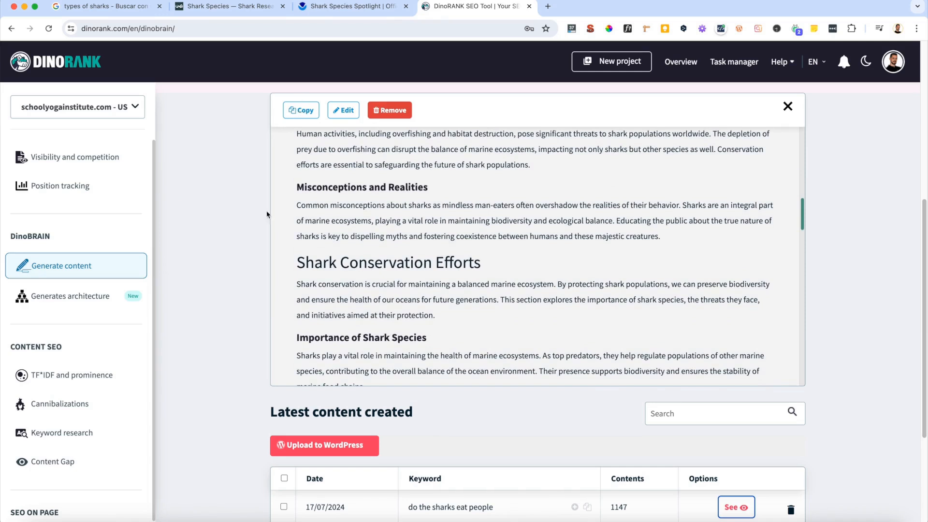
scroll(360, 225, down, 7)
scroll(360, 225, down, 4)
drag(384, 241, 566, 292)
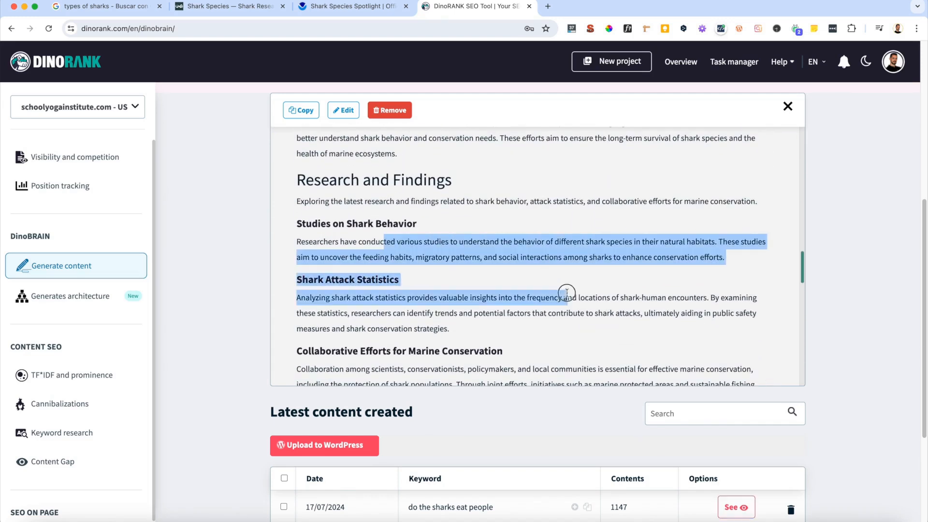
click(654, 300)
scroll(577, 274, down, 6)
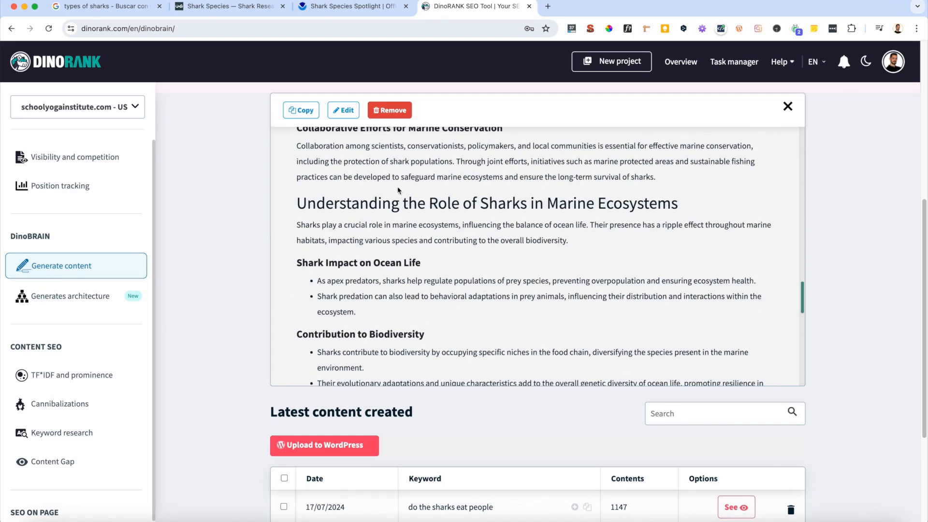
Open the "do the sharks eat people" article for editing and save it
click(347, 111)
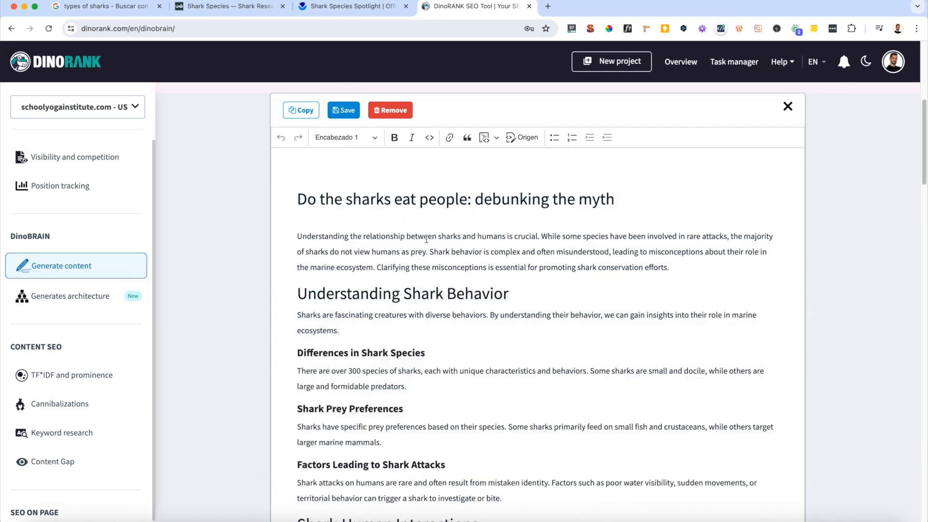
click(342, 111)
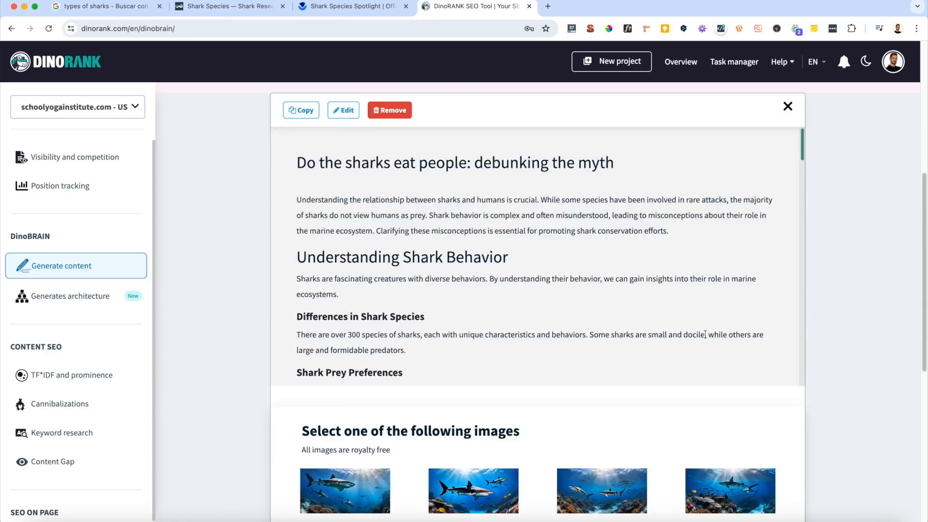
Preview the second, fourth and first royalty-free images suggested for the "do the sharks eat people" article at full size
scroll(433, 340, down, 10)
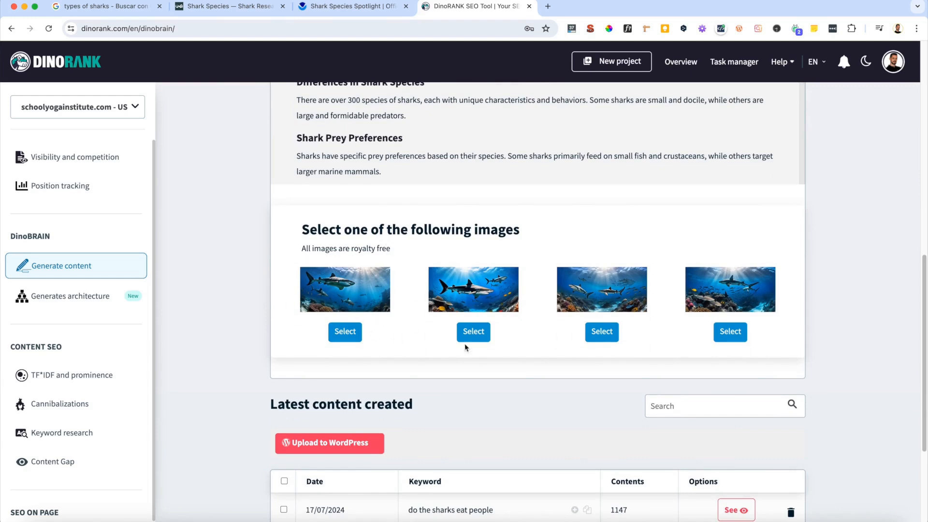
click(477, 297)
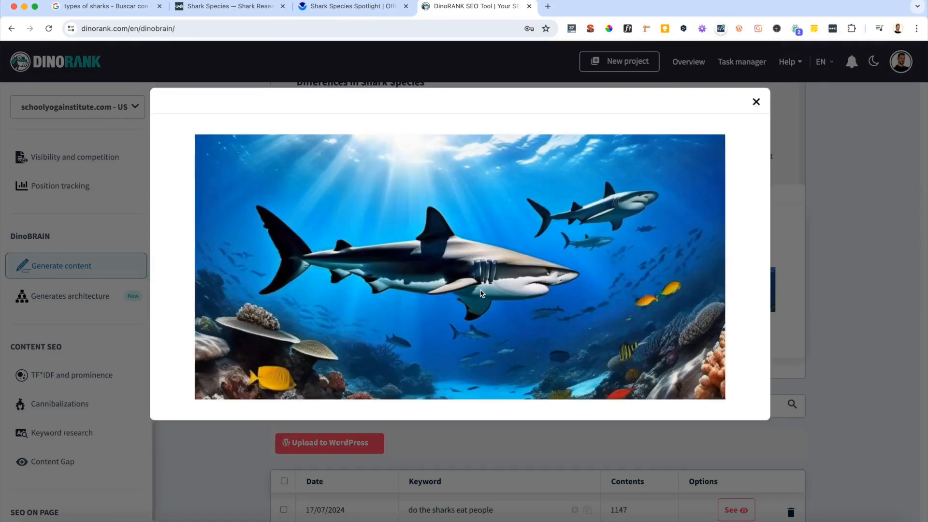
click(755, 131)
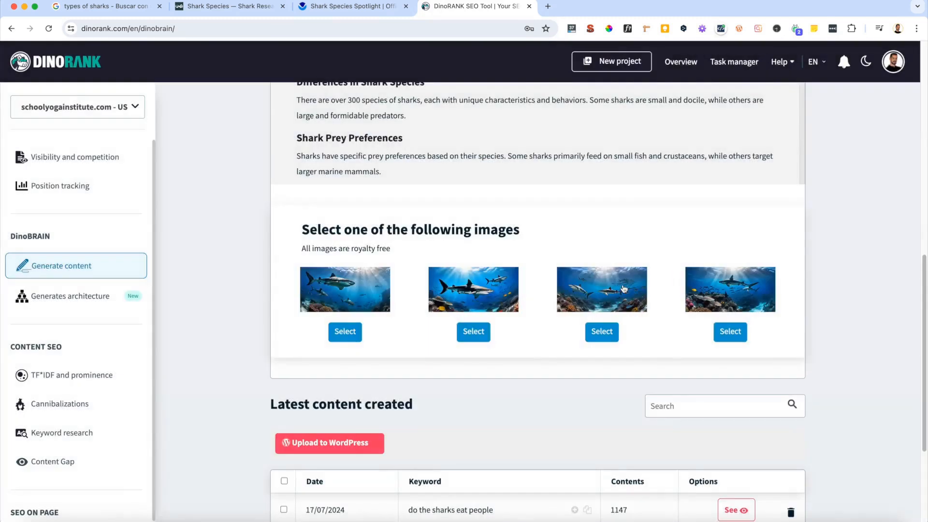
click(723, 289)
click(756, 132)
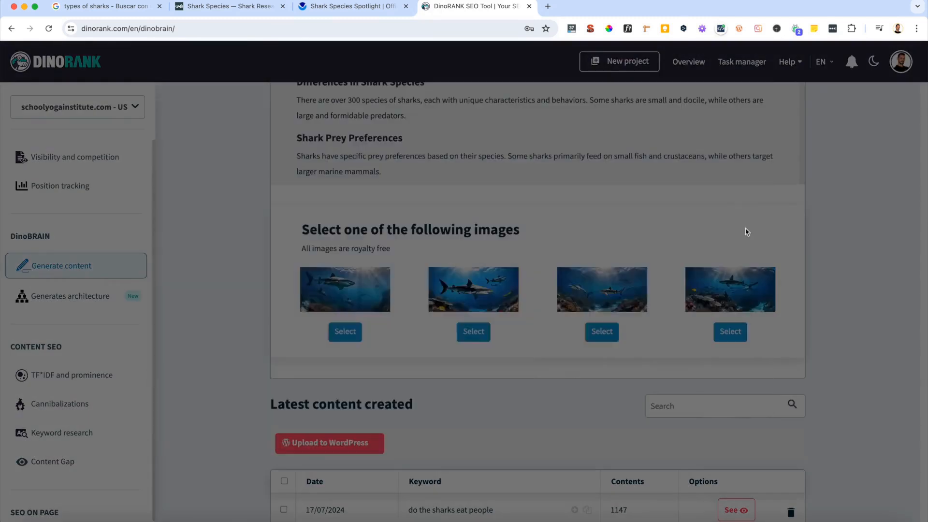
click(736, 281)
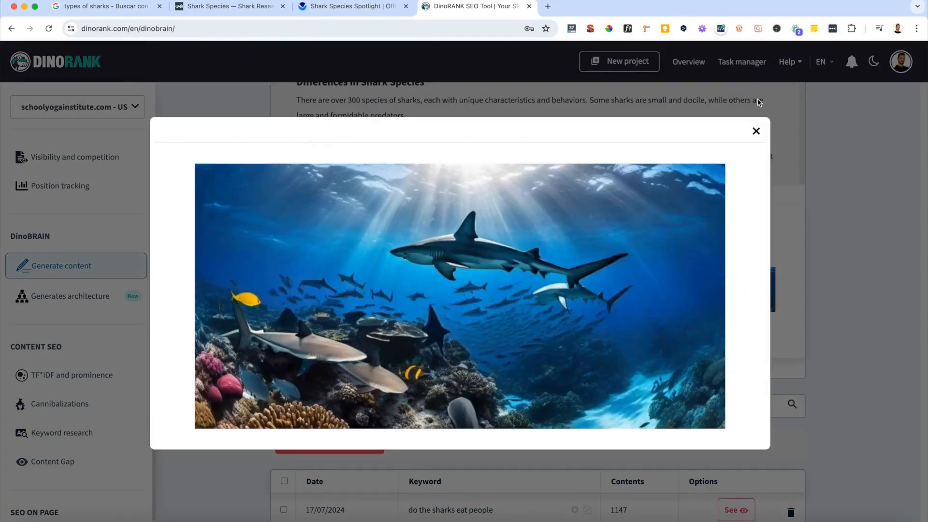
click(756, 132)
click(339, 285)
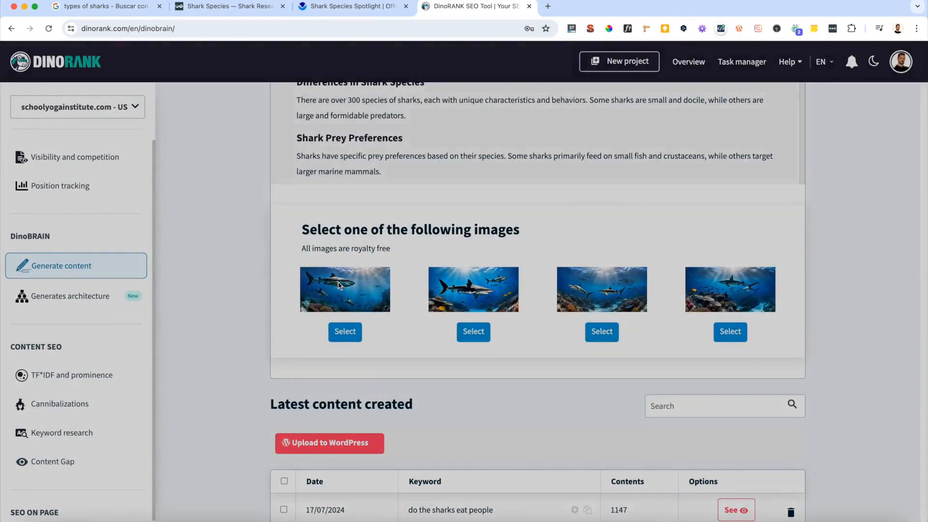
click(756, 132)
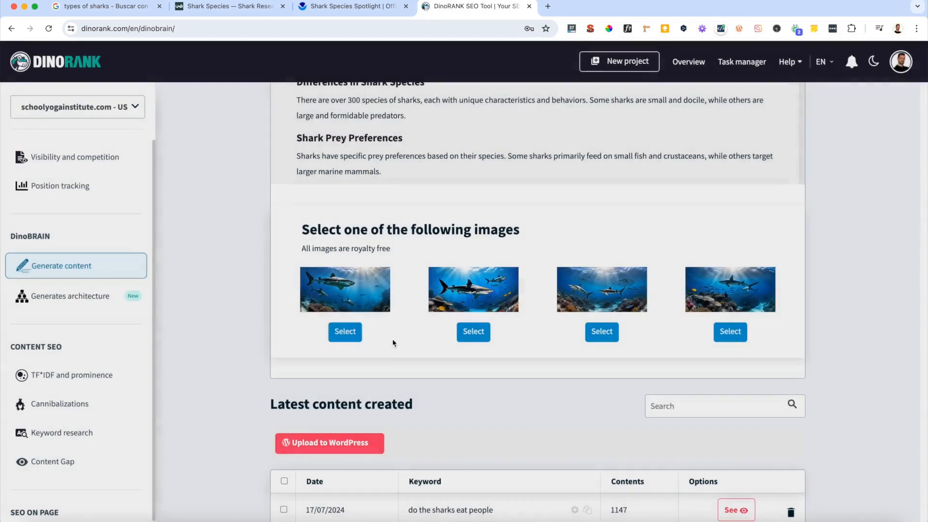
Assign the first suggested image to the "do the sharks eat people" article, acknowledge the notice, and check the image in the text
click(345, 333)
click(481, 326)
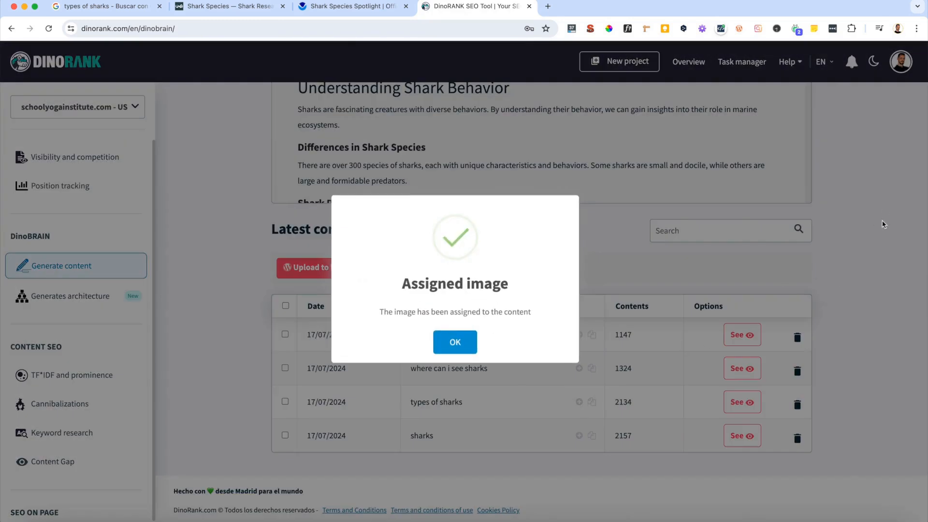
click(474, 336)
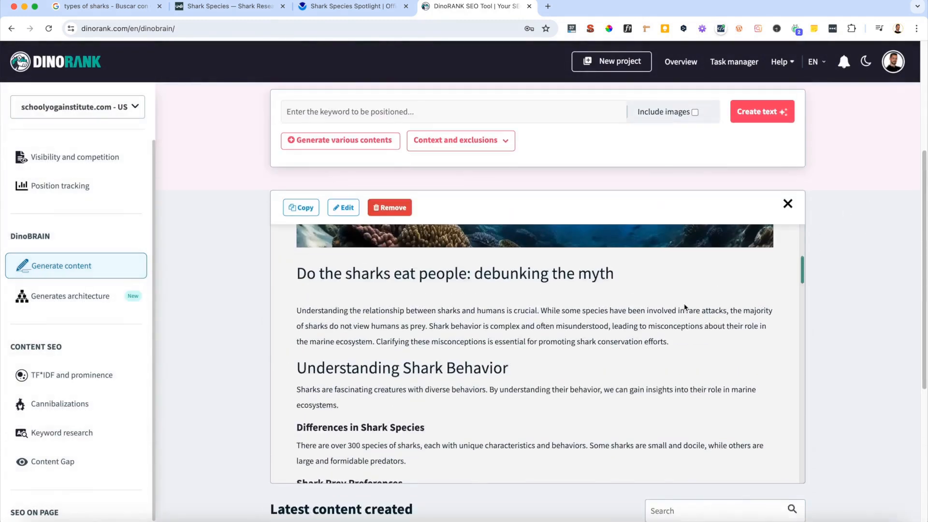
scroll(658, 315, down, 3)
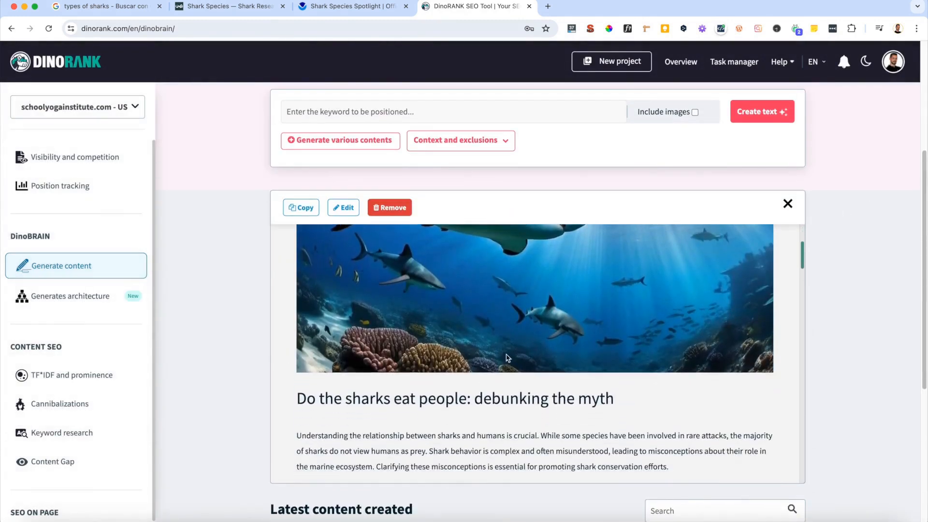
scroll(614, 362, down, 1)
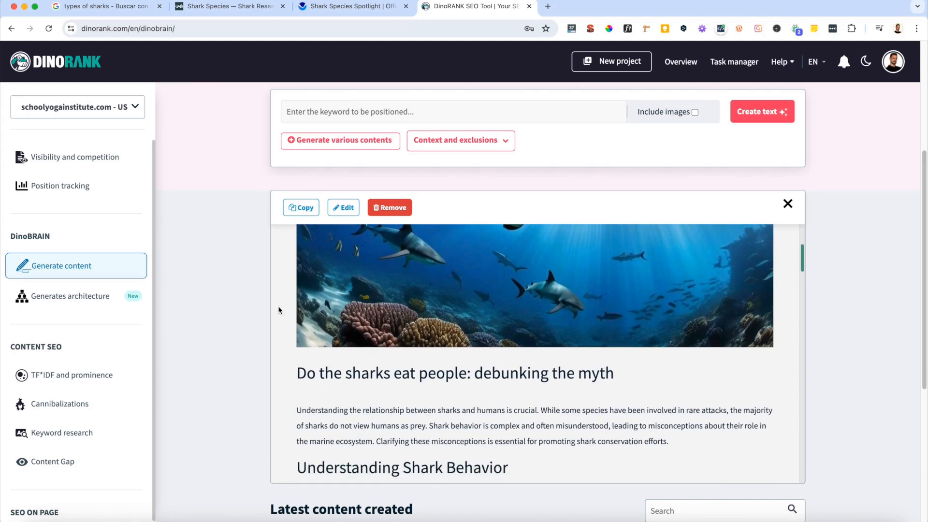
Open the generated "types of sharks" article and examine its opening sections
scroll(244, 331, down, 6)
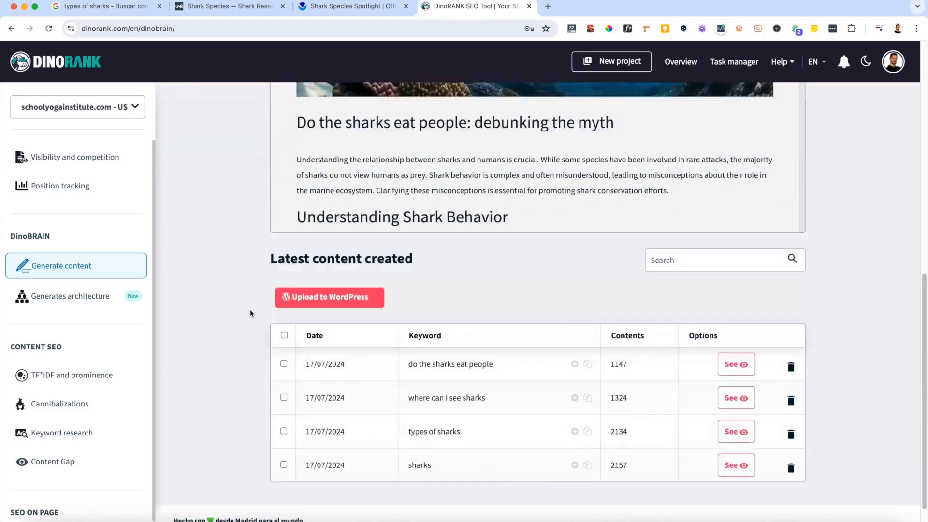
click(741, 404)
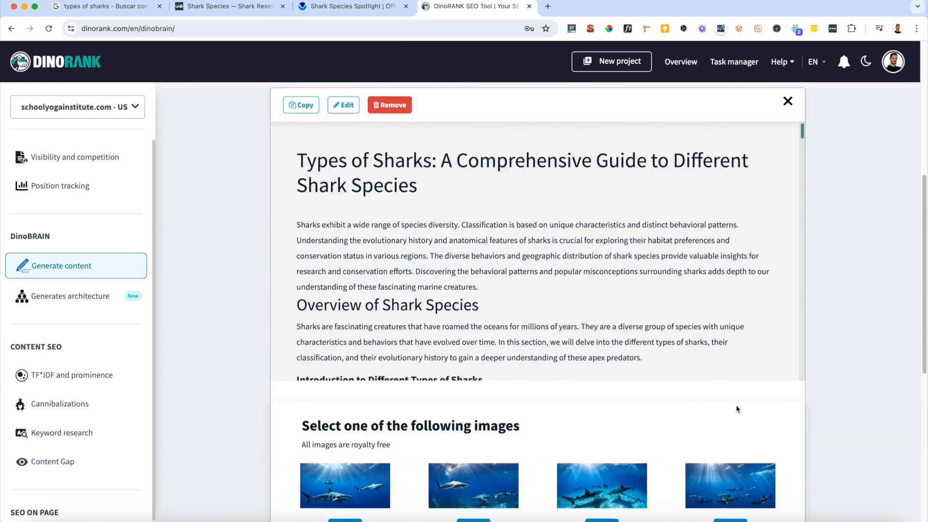
scroll(729, 229, down, 4)
scroll(278, 183, up, 4)
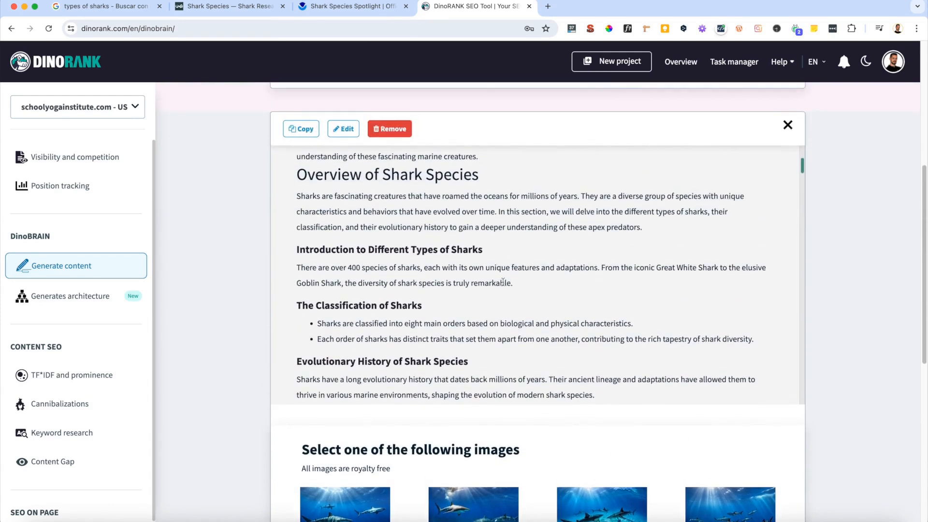
scroll(551, 273, down, 8)
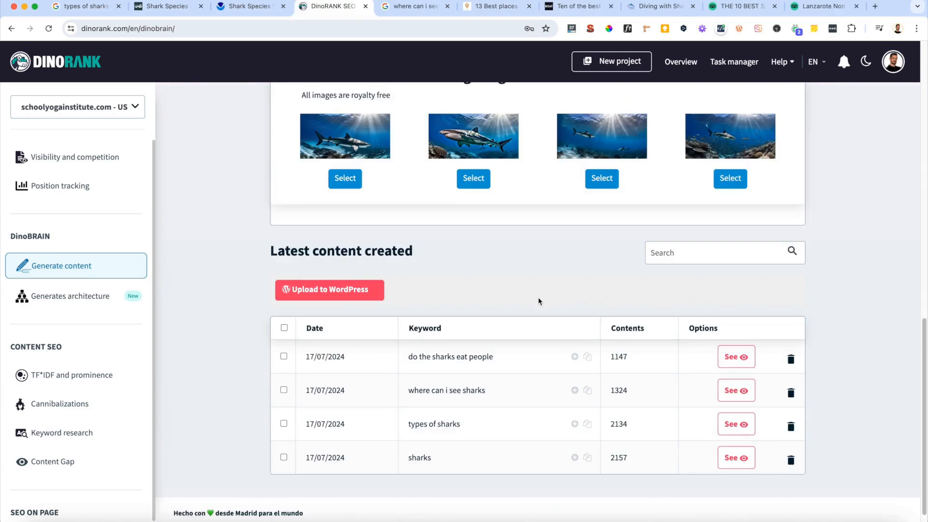
Look over the open "where can i see sharks" article, its suggested images and the list of latest created content
scroll(445, 292, up, 4)
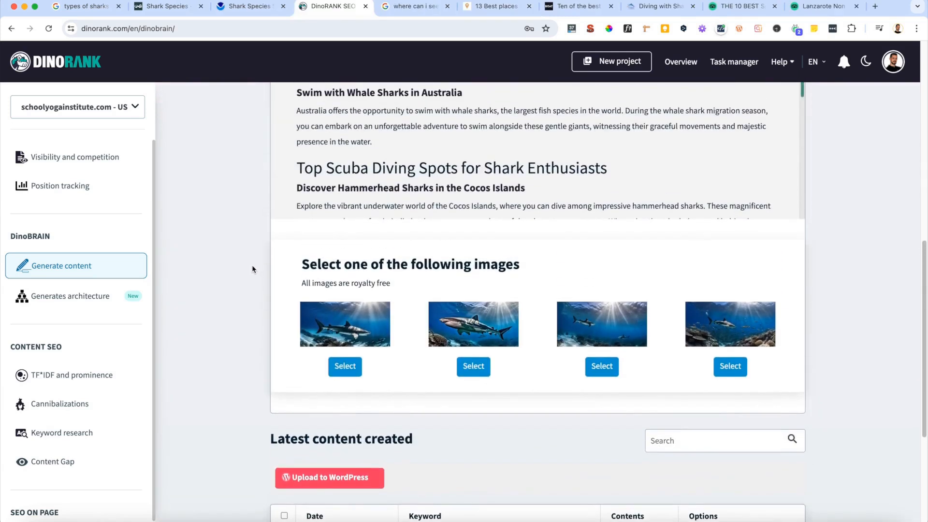
scroll(252, 268, up, 6)
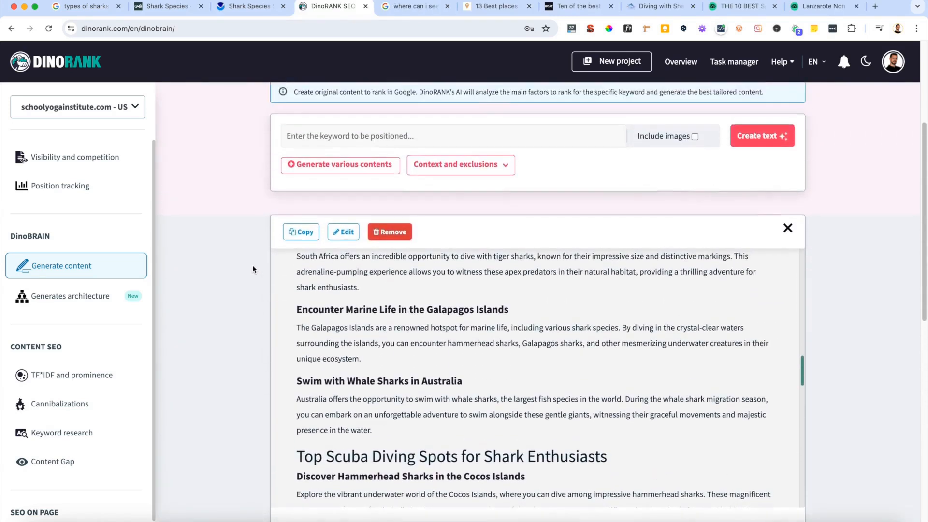
scroll(252, 265, up, 2)
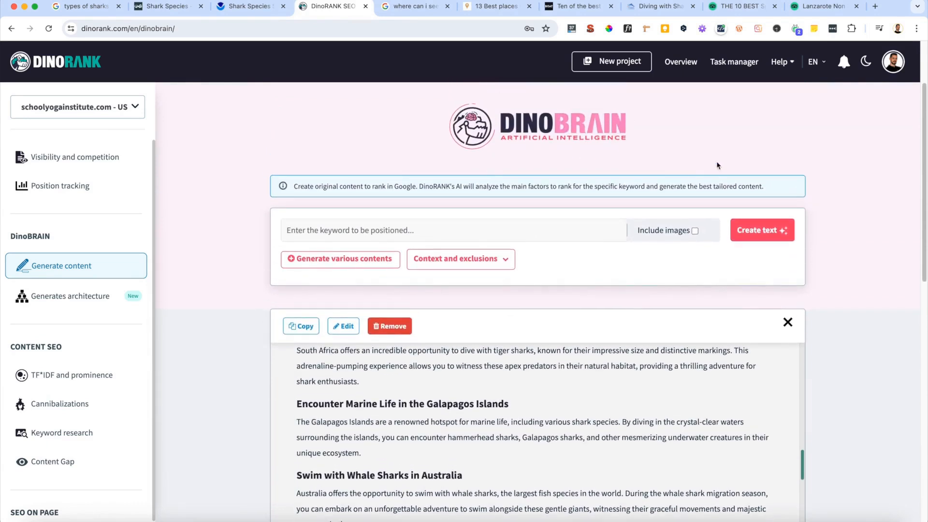
scroll(423, 122, down, 1)
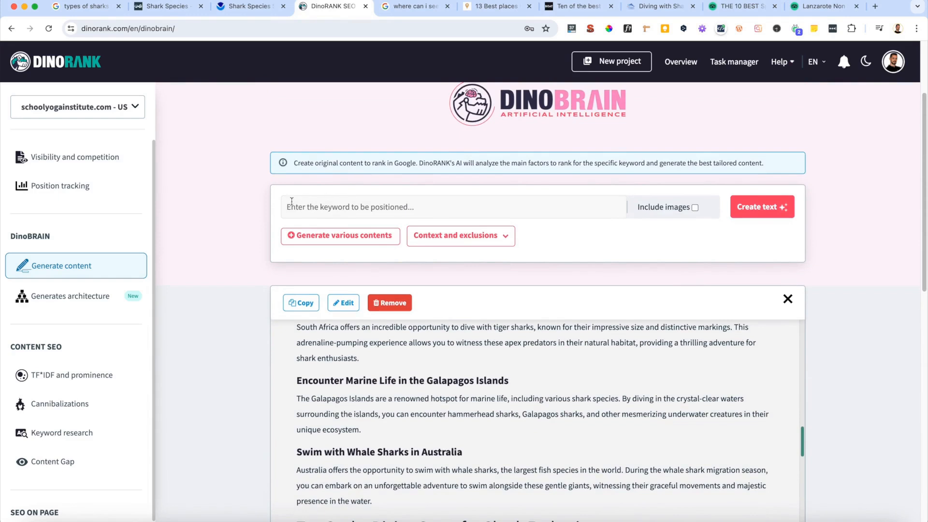
scroll(275, 207, down, 8)
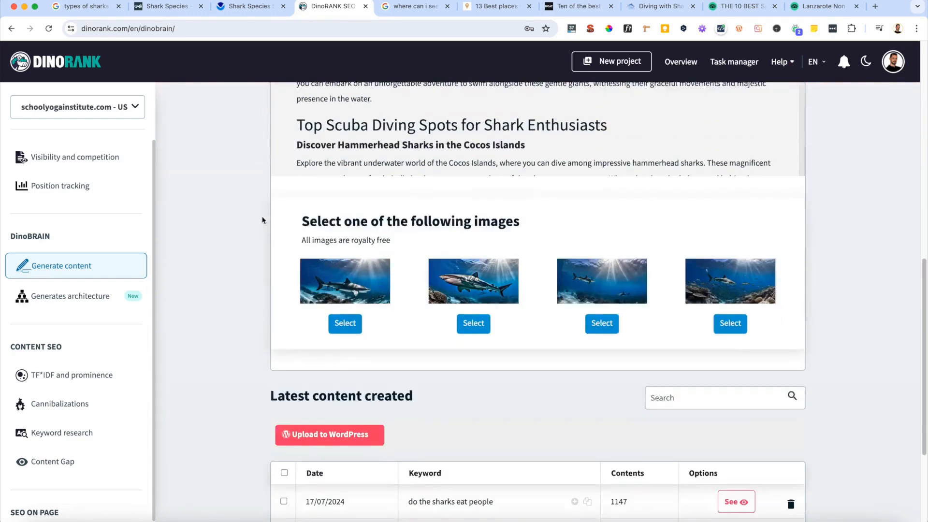
scroll(262, 221, down, 3)
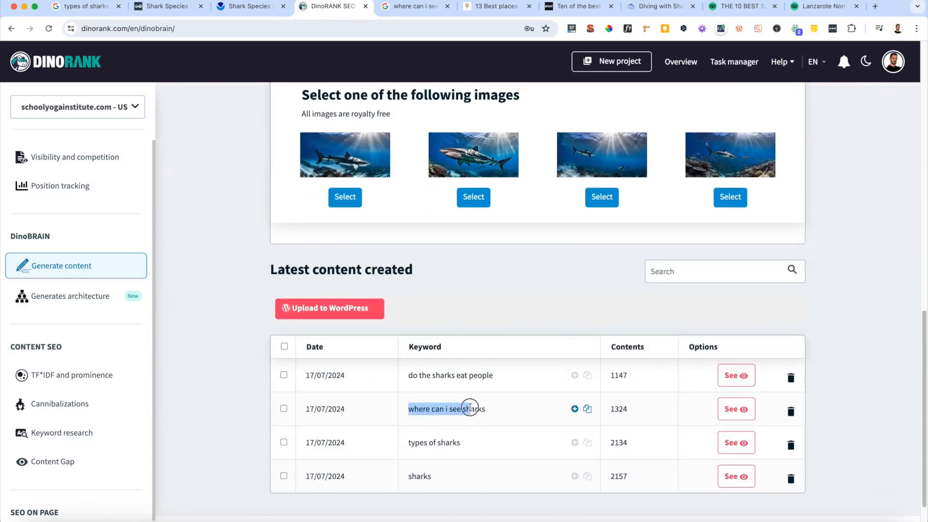
Open the generated "where can i see sharks" article and read its sections on the best places in the USA
click(725, 412)
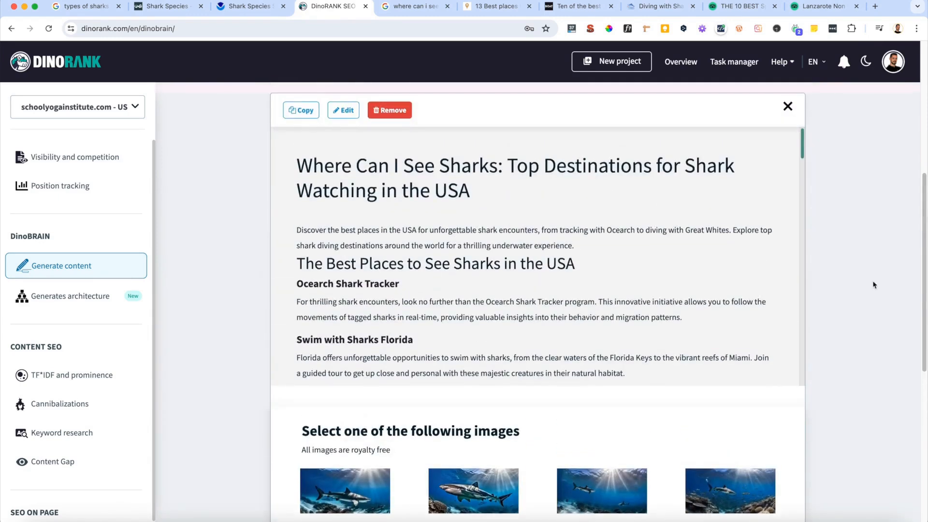
scroll(528, 233, down, 3)
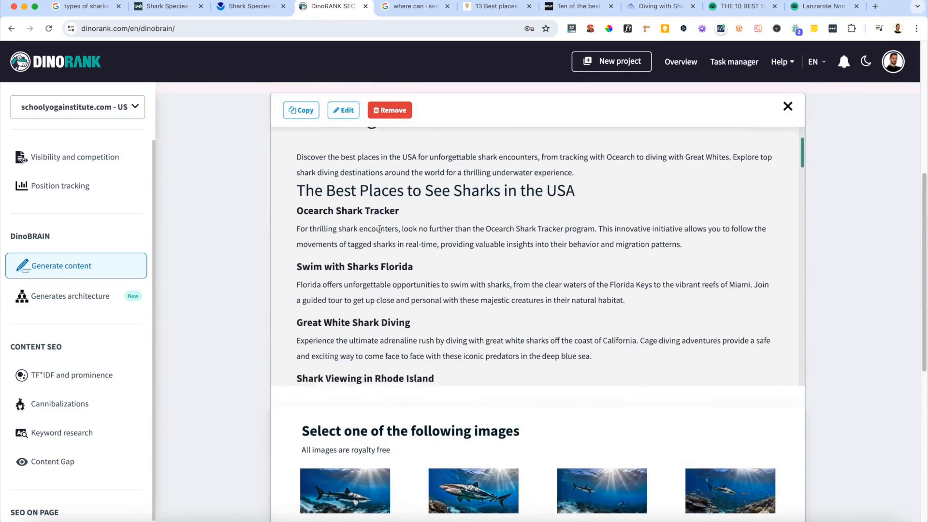
scroll(377, 198, down, 5)
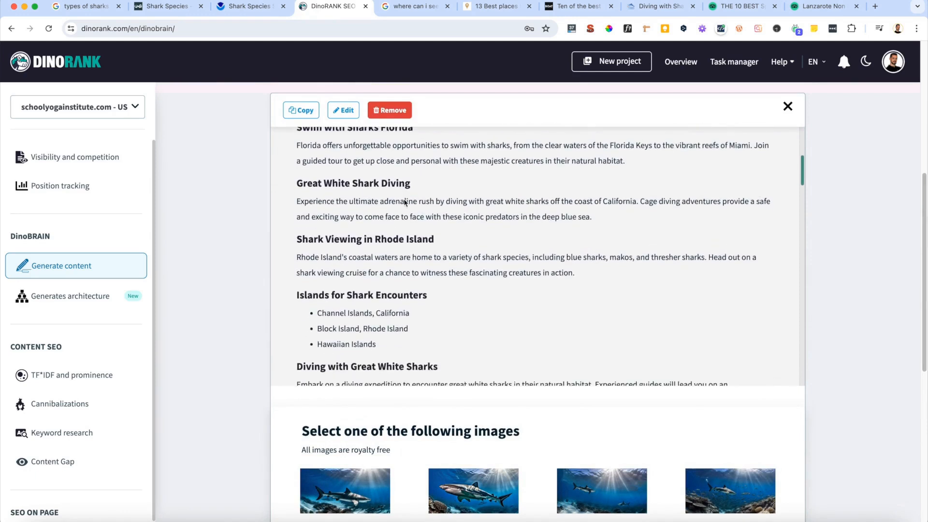
scroll(402, 204, down, 2)
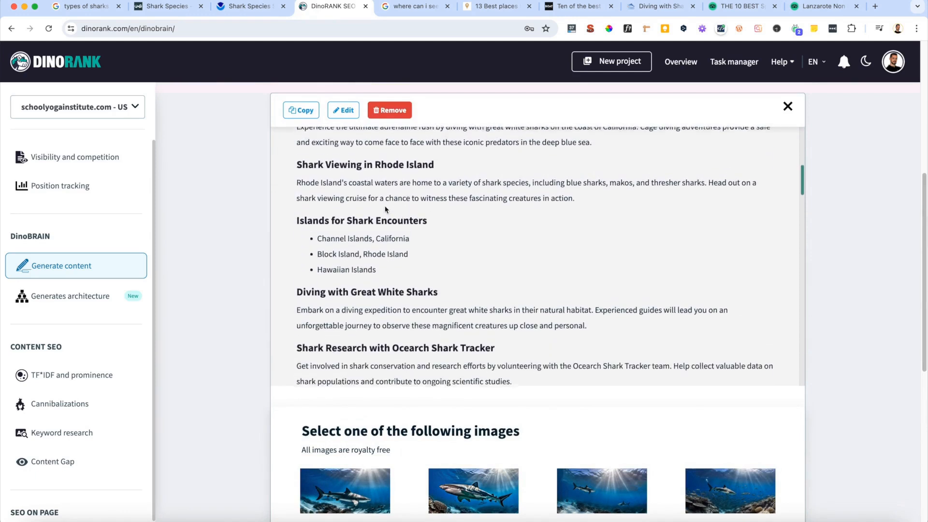
scroll(383, 213, down, 3)
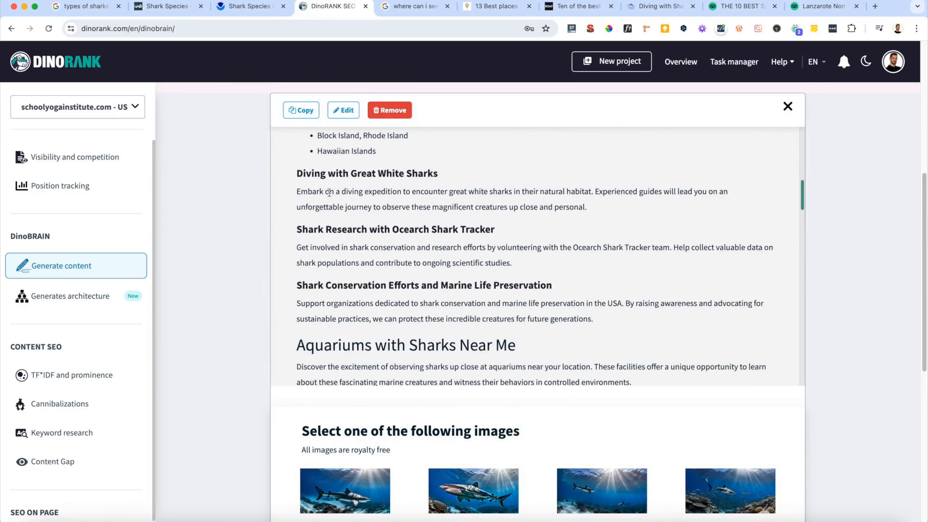
scroll(377, 213, down, 4)
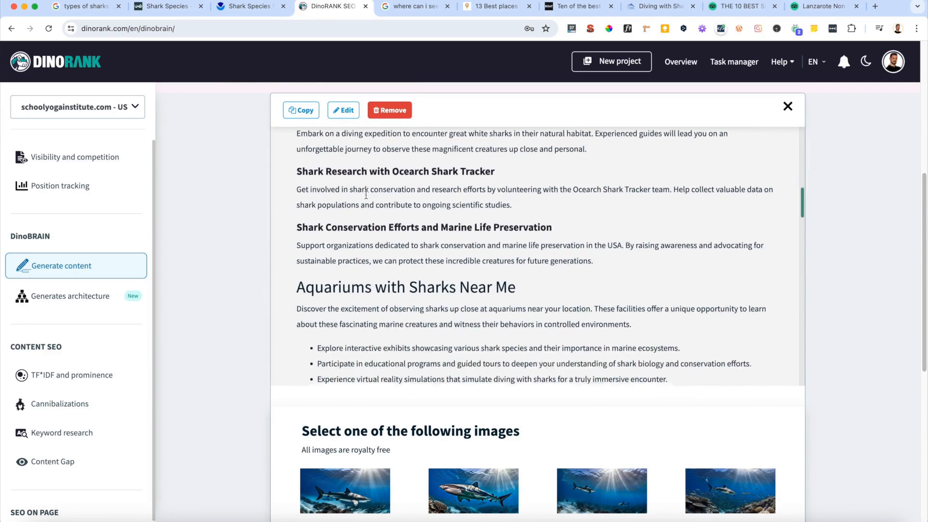
Read the article's sections on aquariums, shark diving destinations around the world and top scuba diving spots
scroll(387, 224, down, 7)
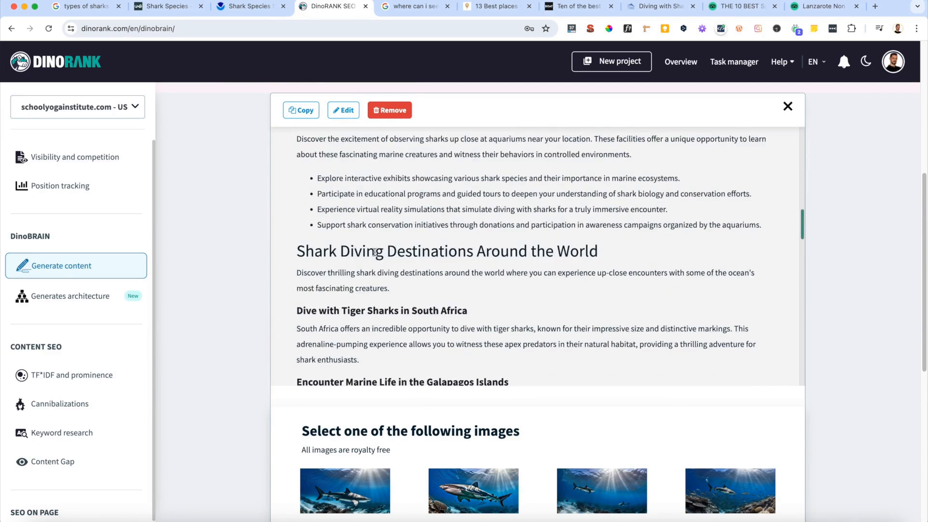
scroll(381, 243, down, 3)
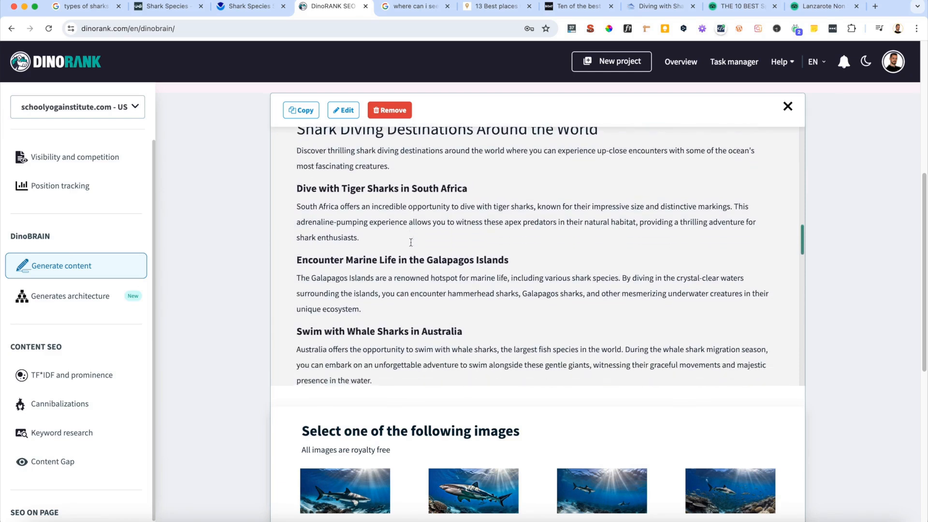
scroll(411, 242, down, 2)
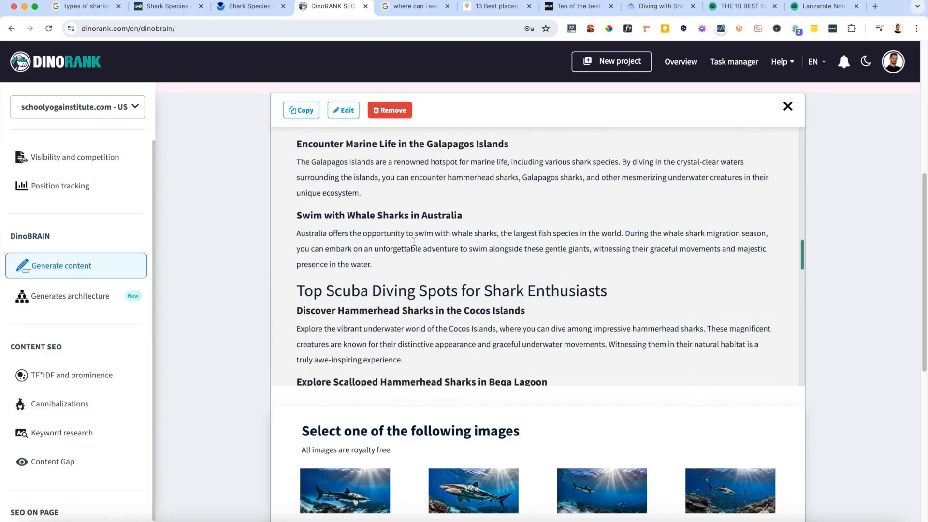
scroll(426, 236, up, 3)
scroll(425, 235, down, 4)
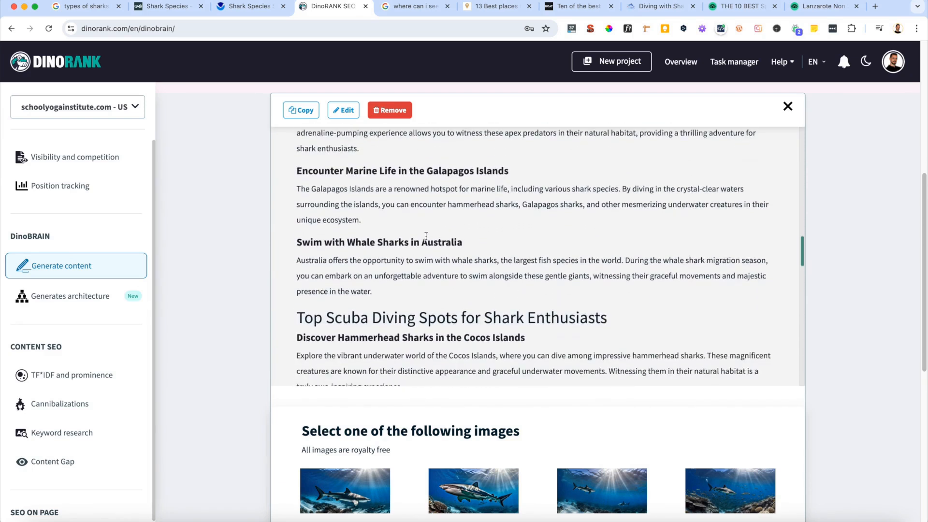
scroll(426, 236, down, 2)
scroll(425, 235, up, 1)
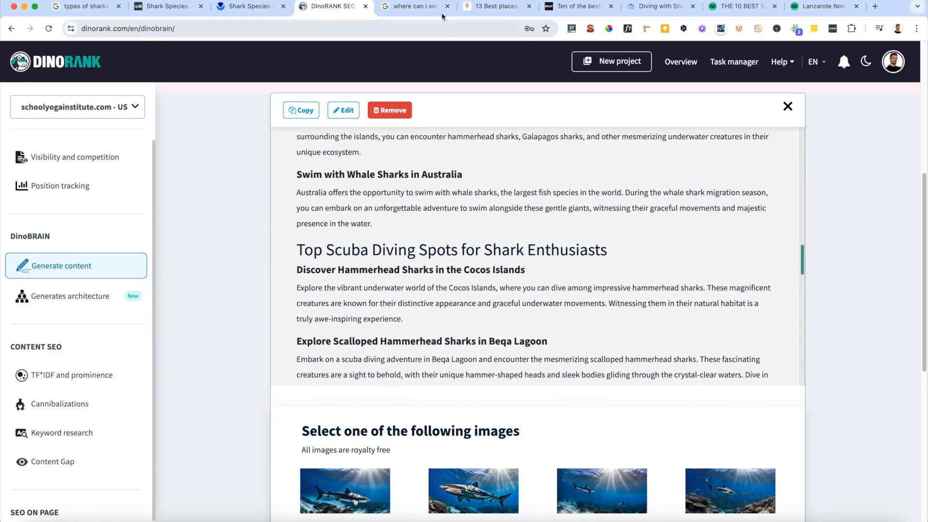
Switch to the Google results for "where can i see sharks" and examine the suggested places, related questions and ranking pages
click(416, 6)
scroll(106, 221, up, 15)
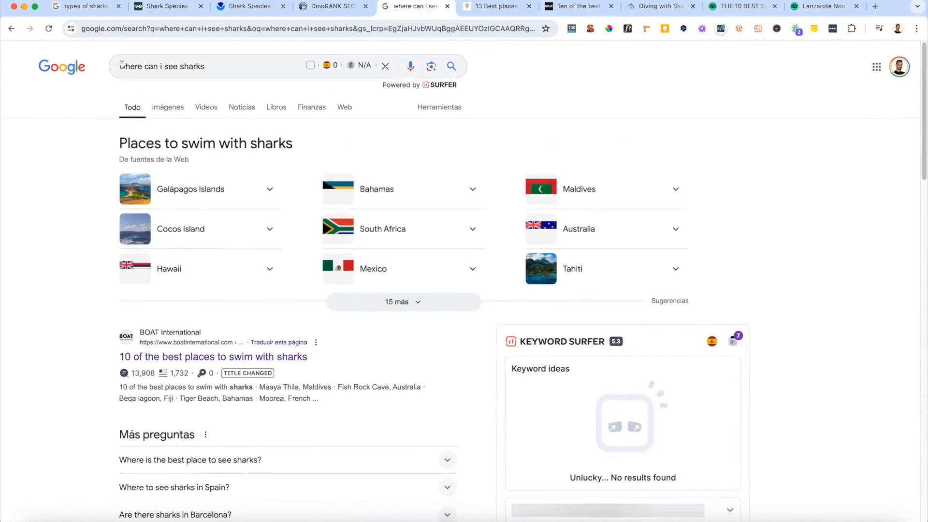
drag(121, 67, 239, 63)
click(82, 256)
scroll(80, 272, down, 3)
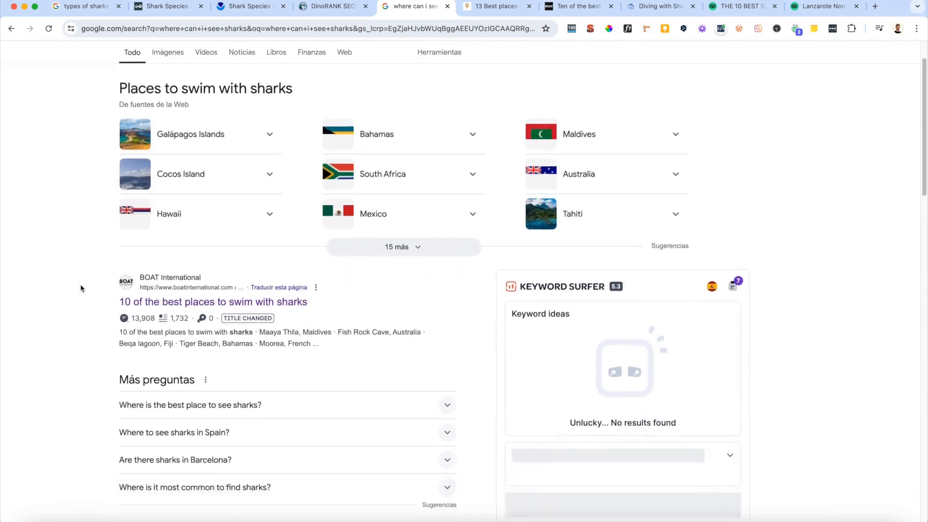
scroll(164, 240, down, 5)
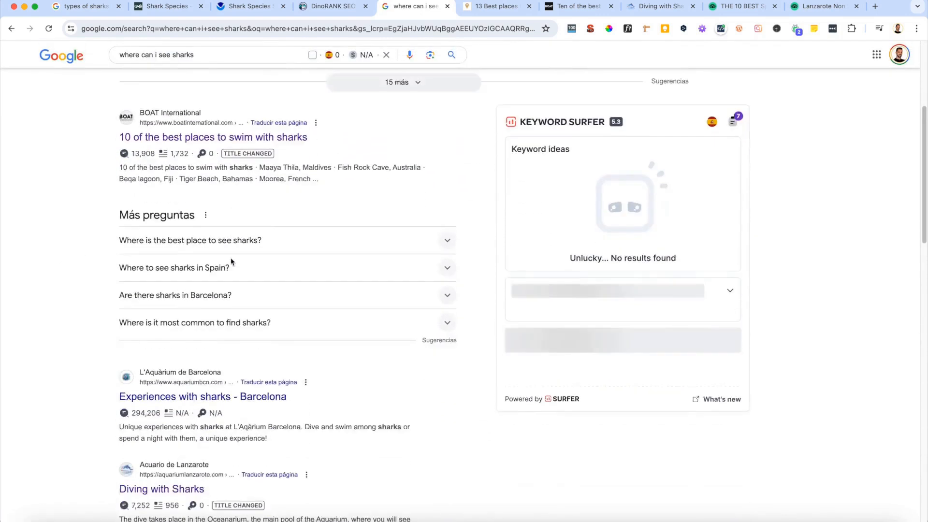
scroll(230, 266, down, 2)
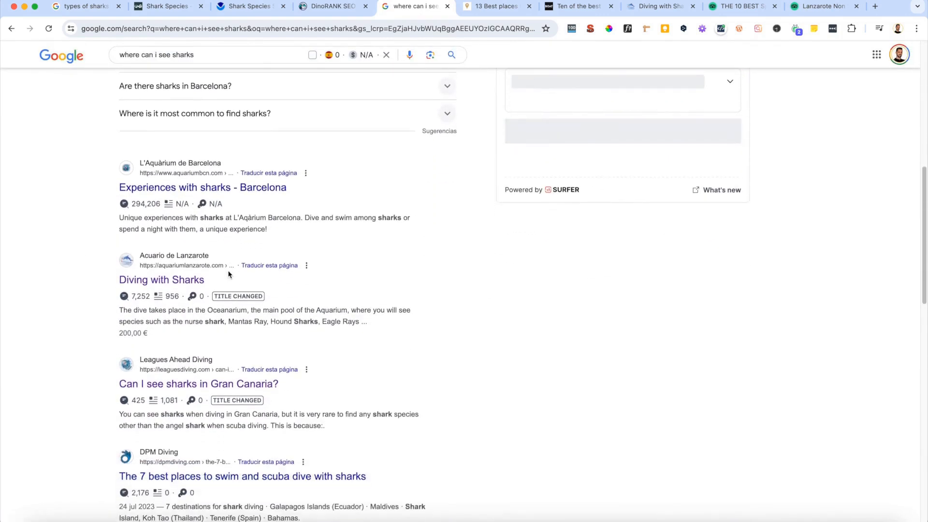
scroll(212, 242, down, 2)
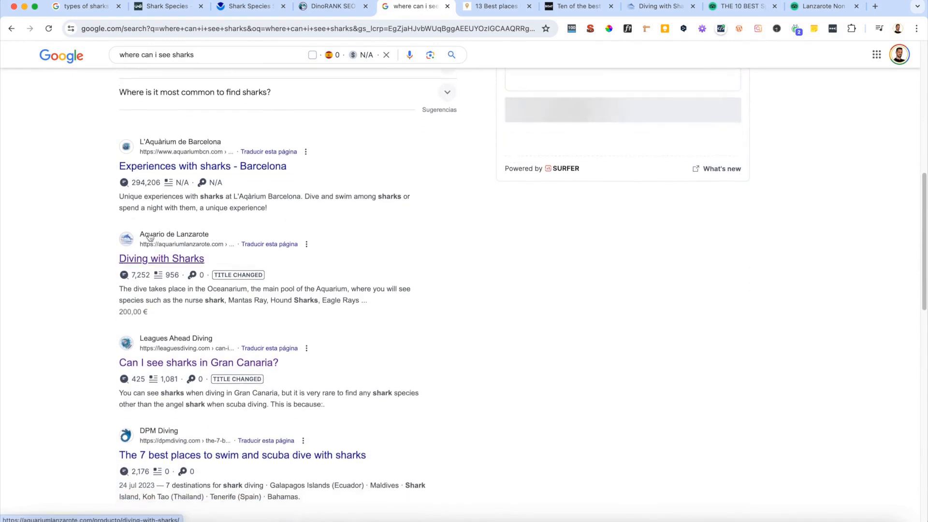
scroll(205, 251, down, 1)
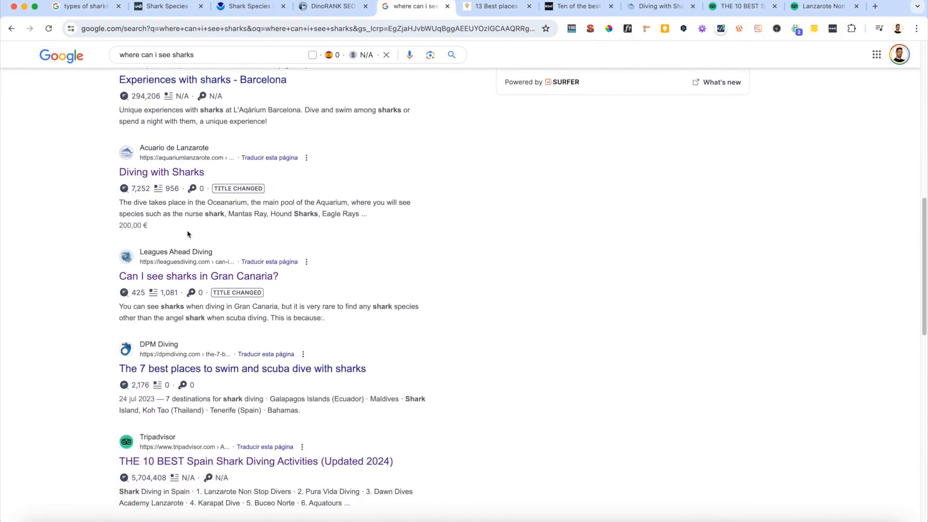
scroll(146, 240, down, 2)
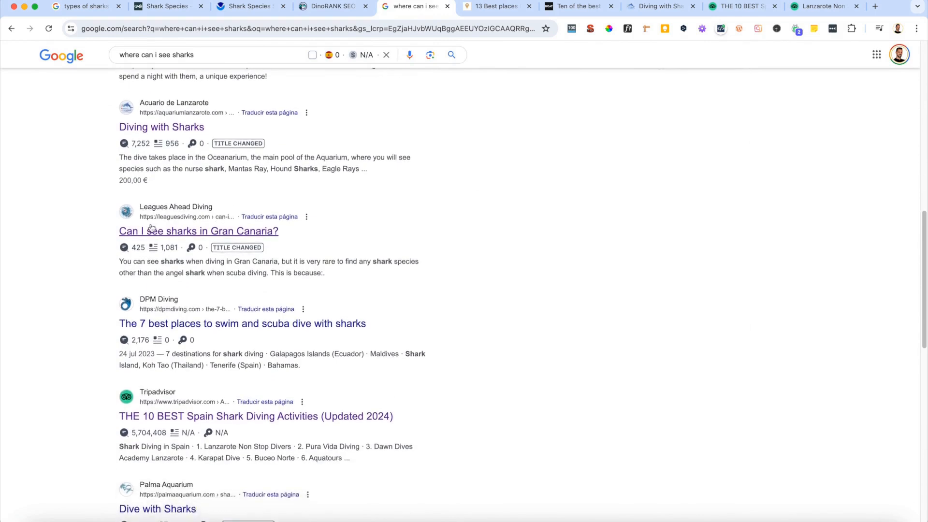
scroll(100, 256, down, 5)
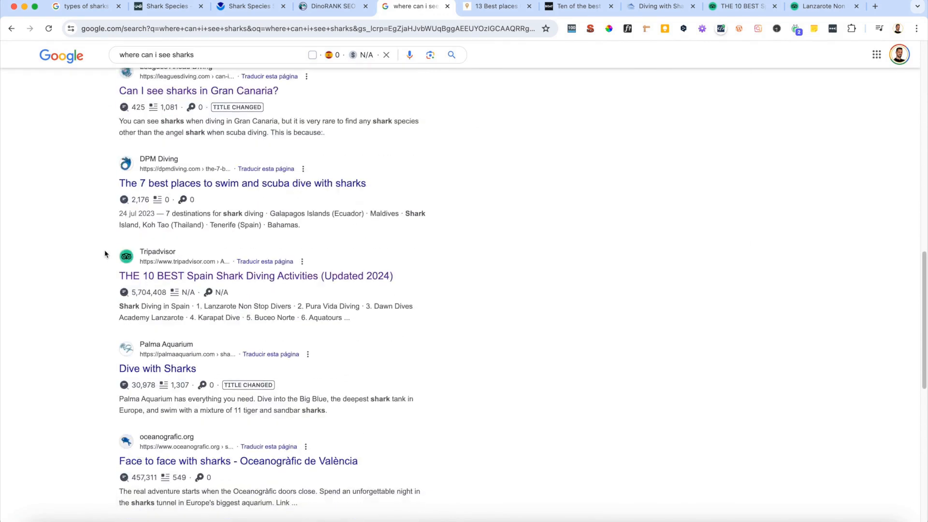
scroll(96, 297, down, 3)
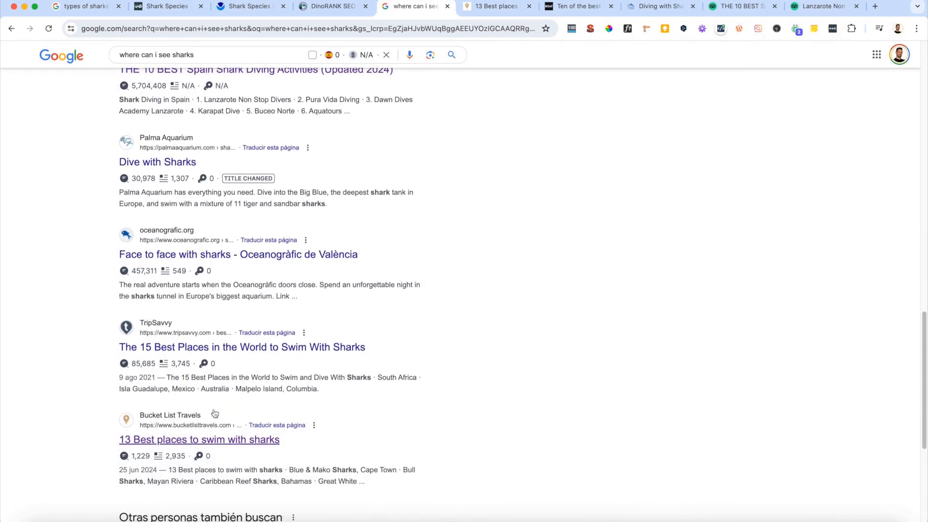
Switch to the open Bucket List Travels page "13 Best places to swim with sharks" and examine its introduction and first listing
click(497, 9)
click(584, 116)
scroll(477, 289, down, 1)
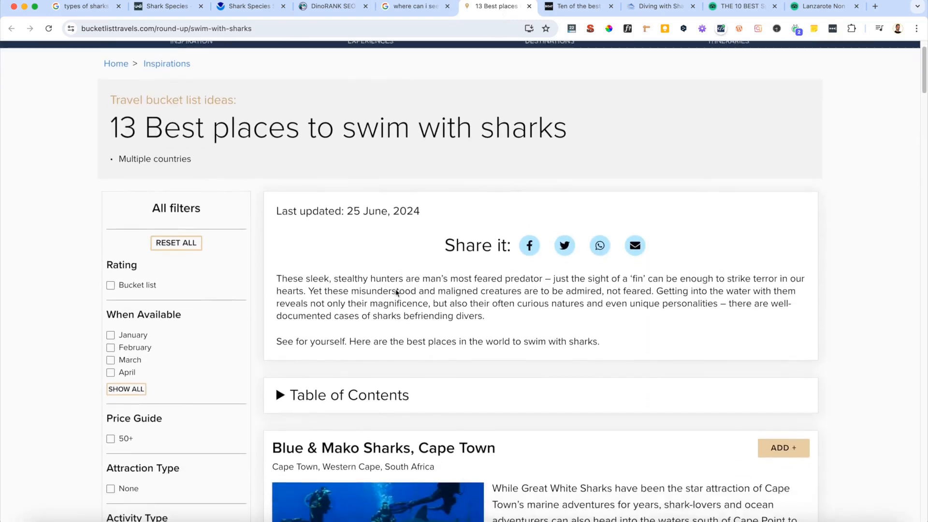
scroll(403, 285, down, 5)
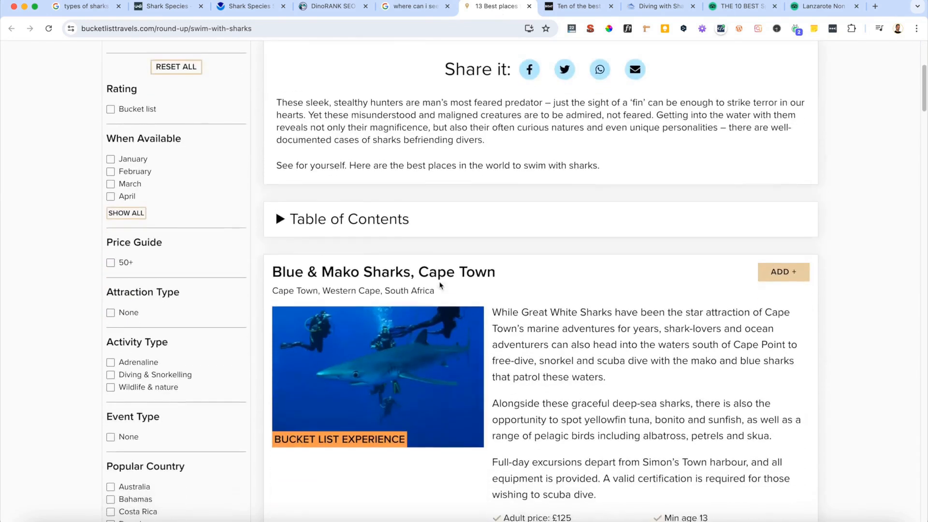
scroll(387, 168, up, 2)
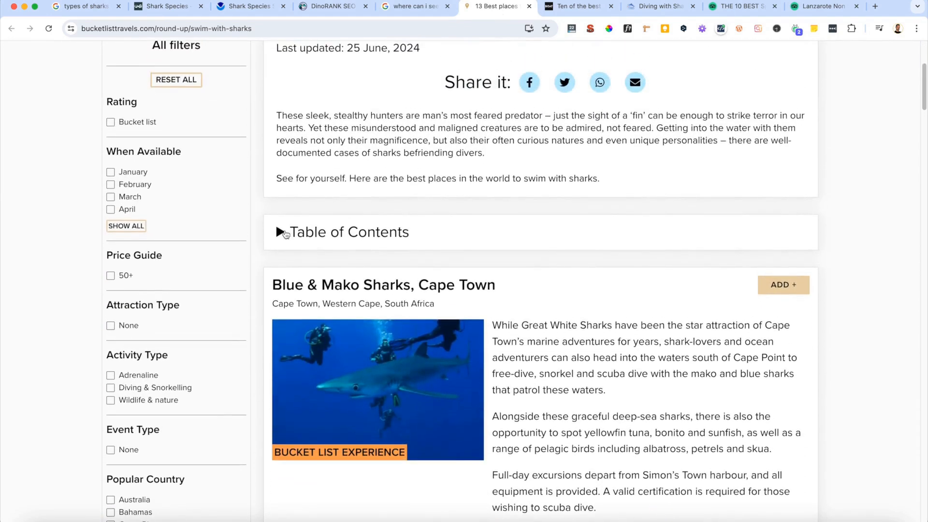
Try to expand the page's table of contents, return to the article and review the Blue & Mako Sharks, Cape Town entry
click(284, 233)
click(469, 11)
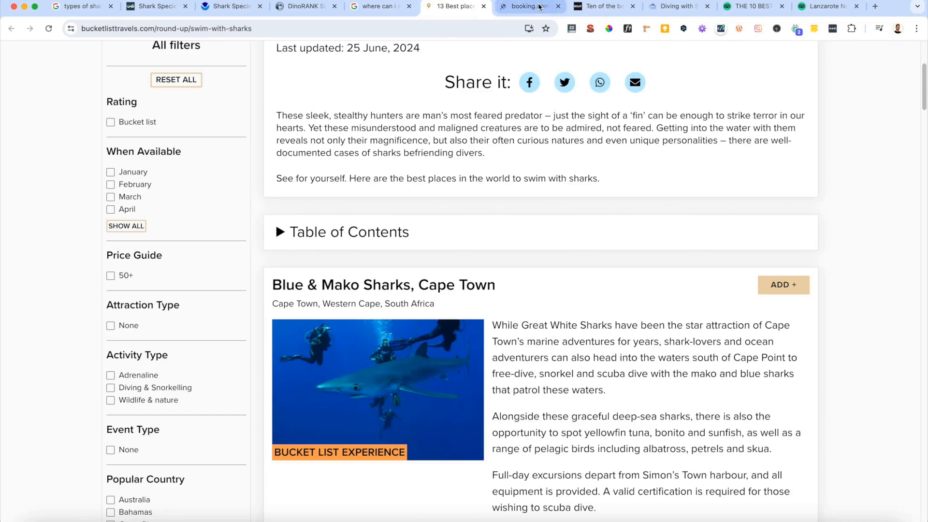
scroll(367, 234, up, 1)
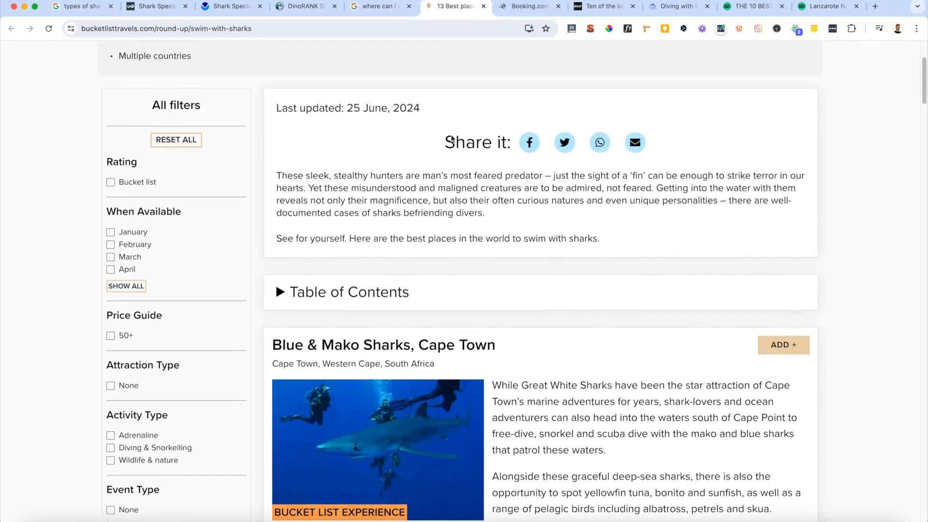
scroll(409, 146, down, 1)
scroll(416, 164, down, 6)
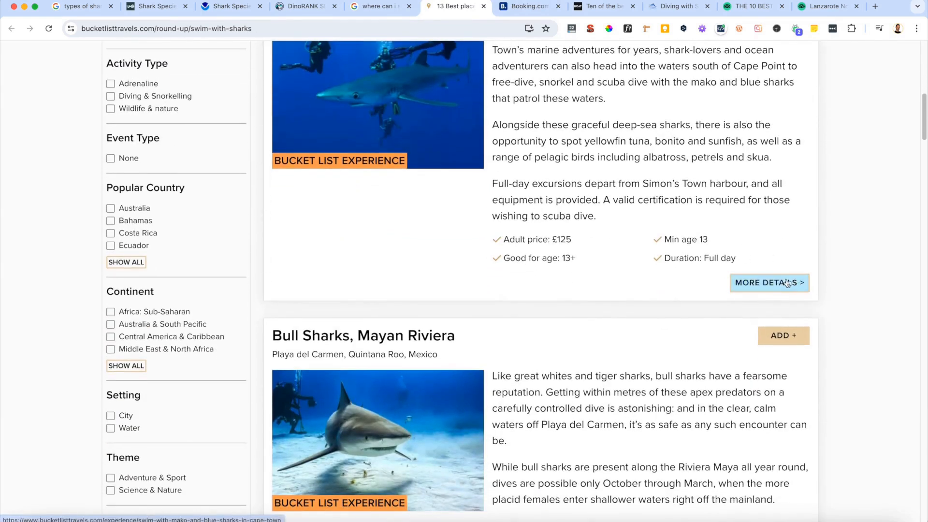
Open the details of the Cape Town mako and blue sharks experience and inspect the Hoteles.com and Booking.com pages opened alongside
click(782, 283)
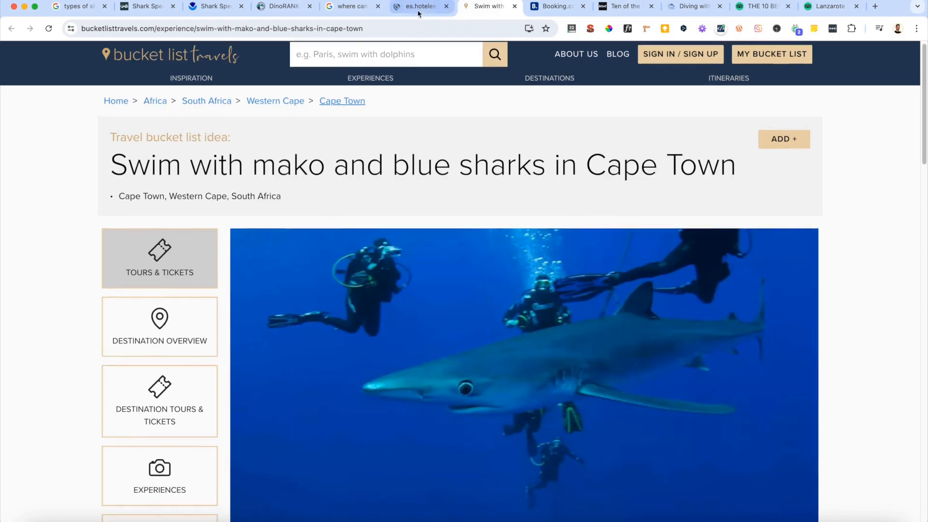
click(418, 7)
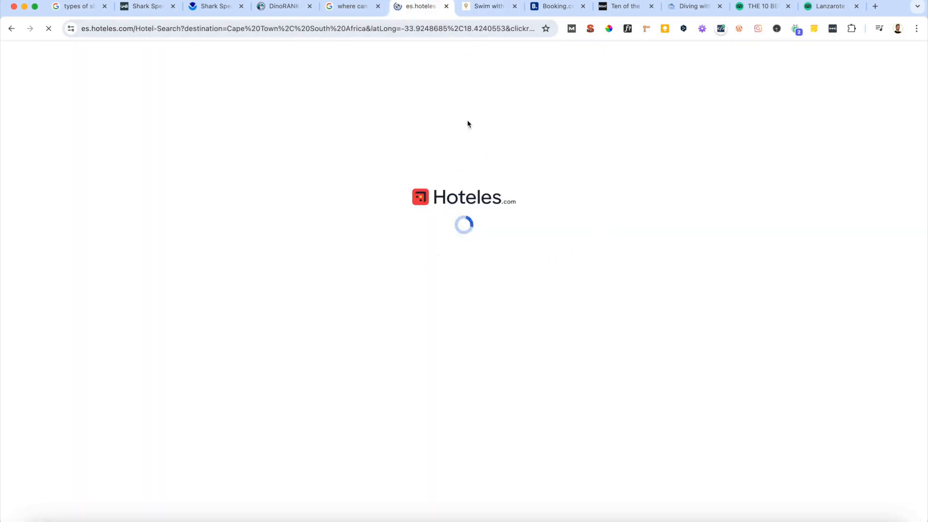
click(558, 6)
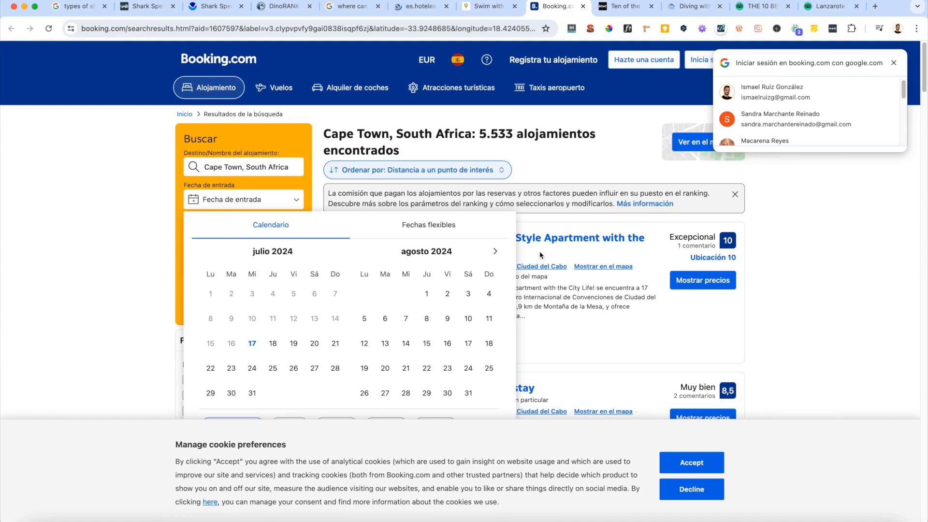
click(132, 176)
scroll(489, 265, down, 1)
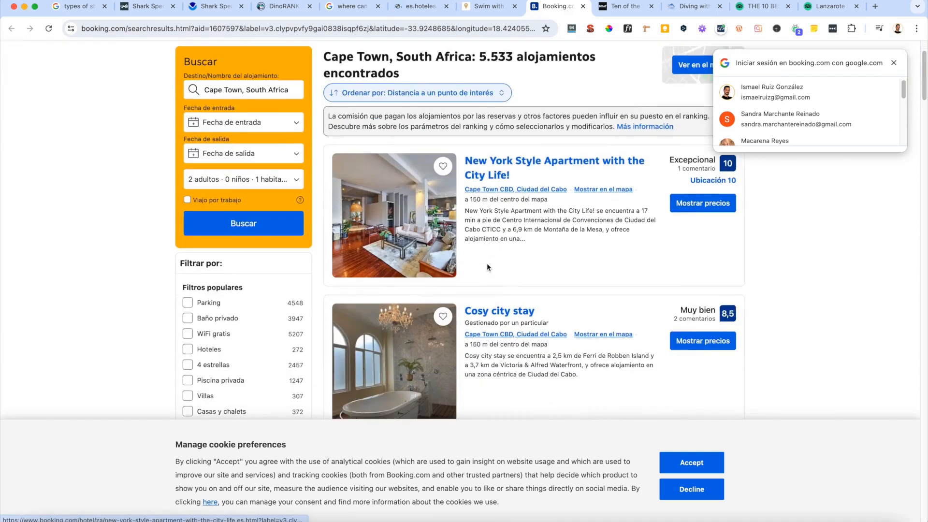
scroll(488, 241, up, 1)
click(486, 7)
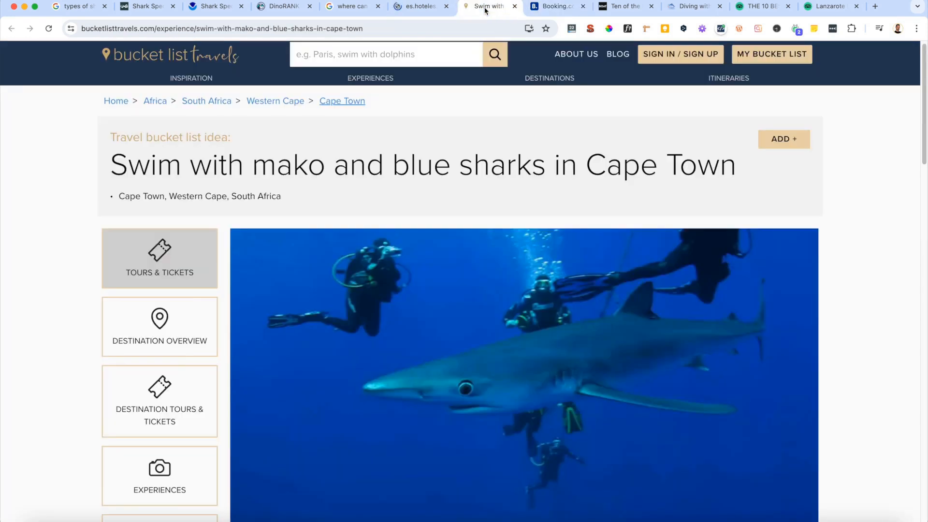
Look over the "where can i see sharks" Google results again and return to the generated article in DinoRANK
click(421, 6)
click(355, 6)
scroll(207, 419, down, 1)
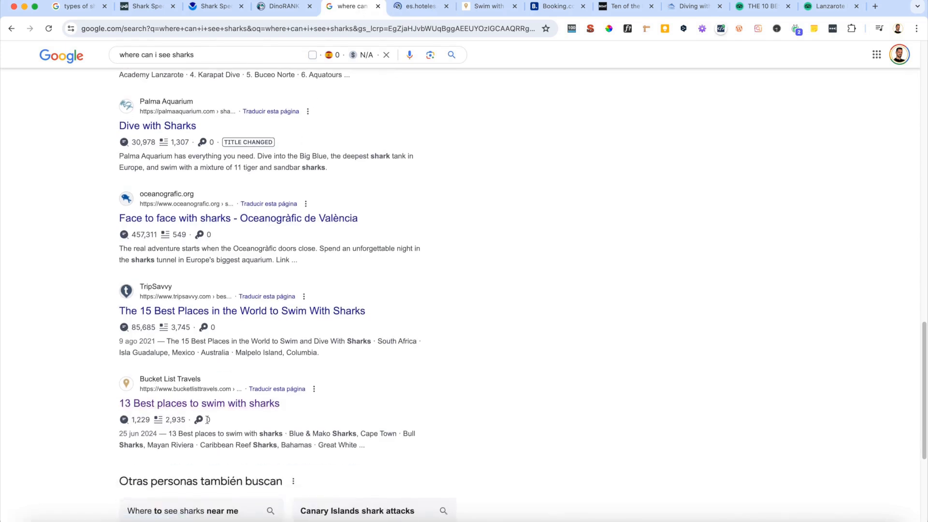
scroll(271, 413, down, 2)
scroll(335, 402, up, 10)
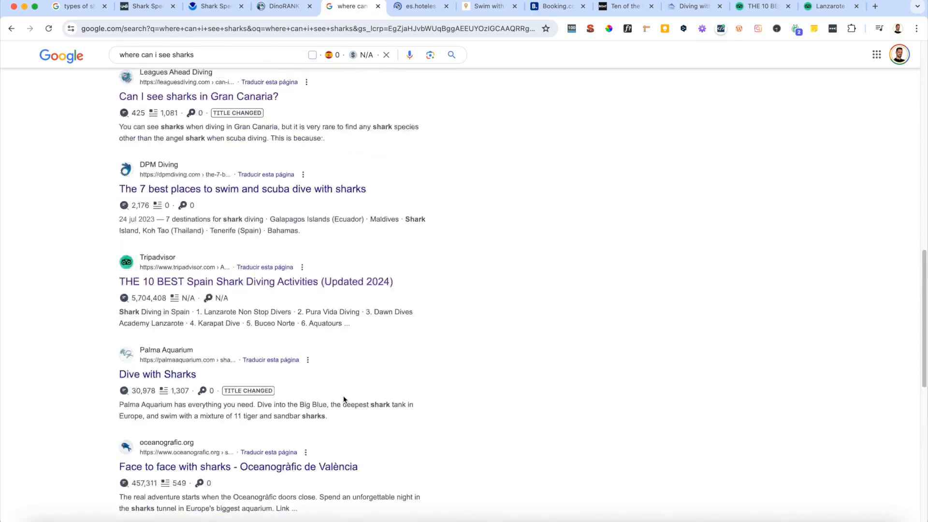
click(286, 8)
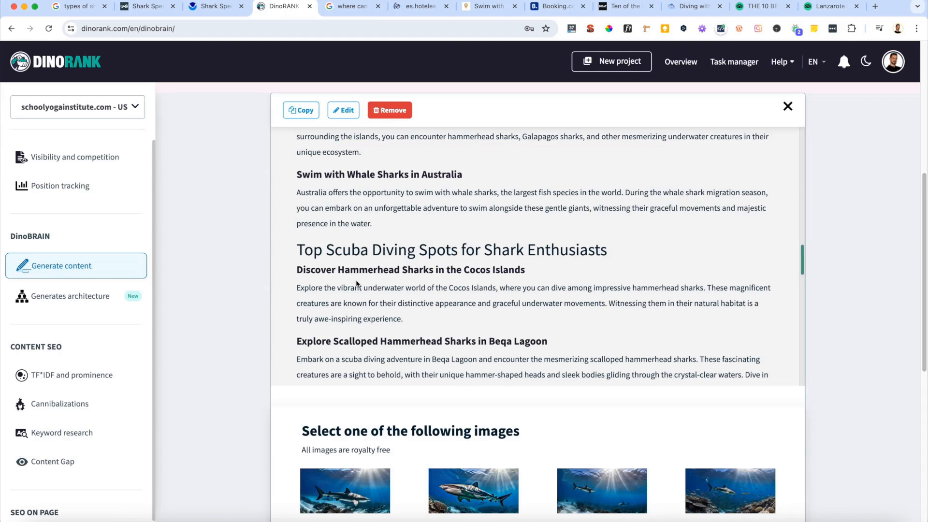
scroll(228, 355, down, 1)
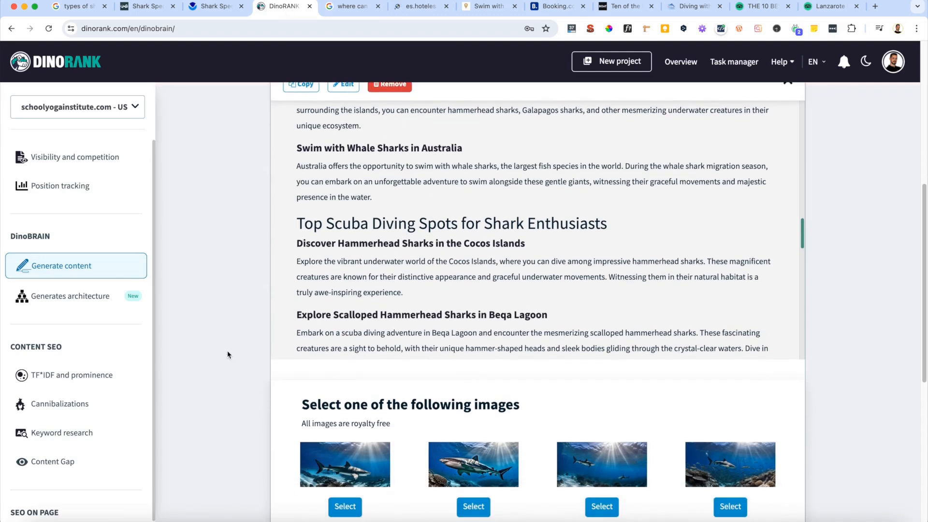
Return to the list of latest created content and highlight the "where can i see sharks" keyword
scroll(227, 354, up, 4)
scroll(228, 354, up, 1)
scroll(227, 354, down, 4)
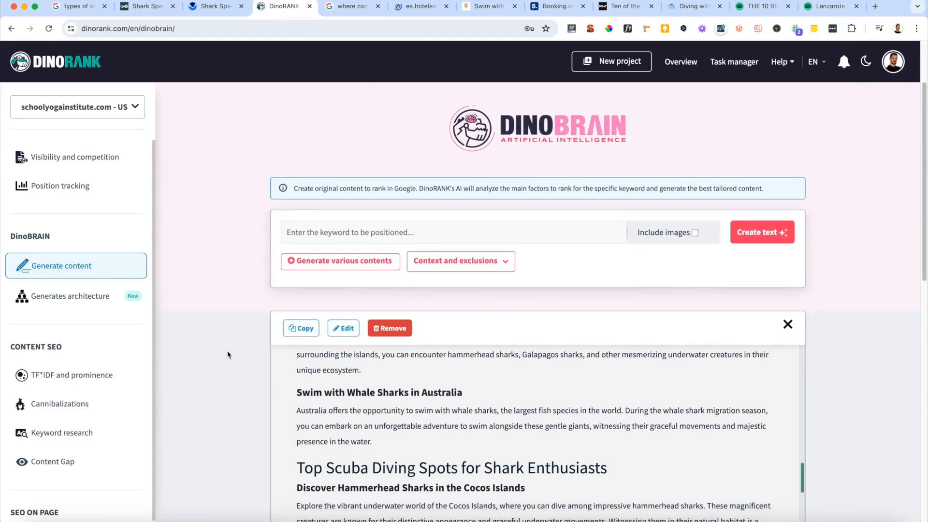
scroll(228, 354, down, 7)
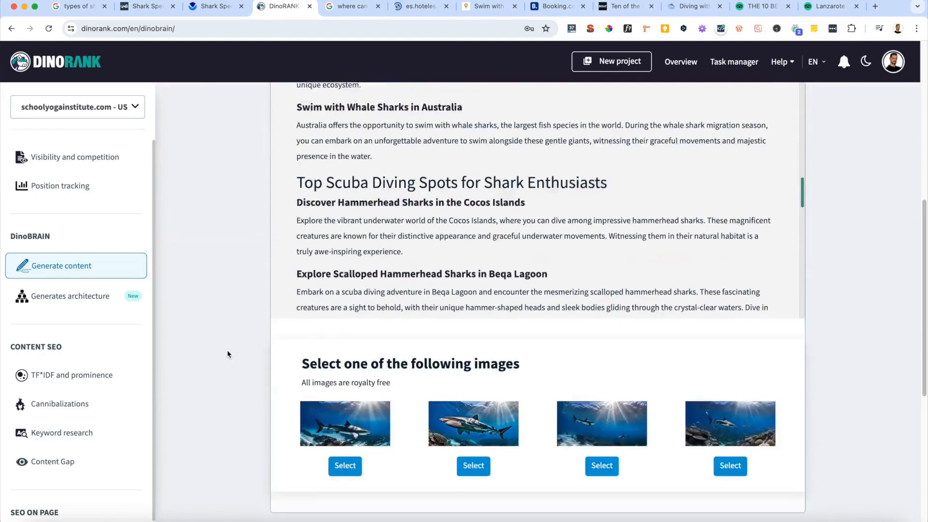
scroll(229, 353, down, 3)
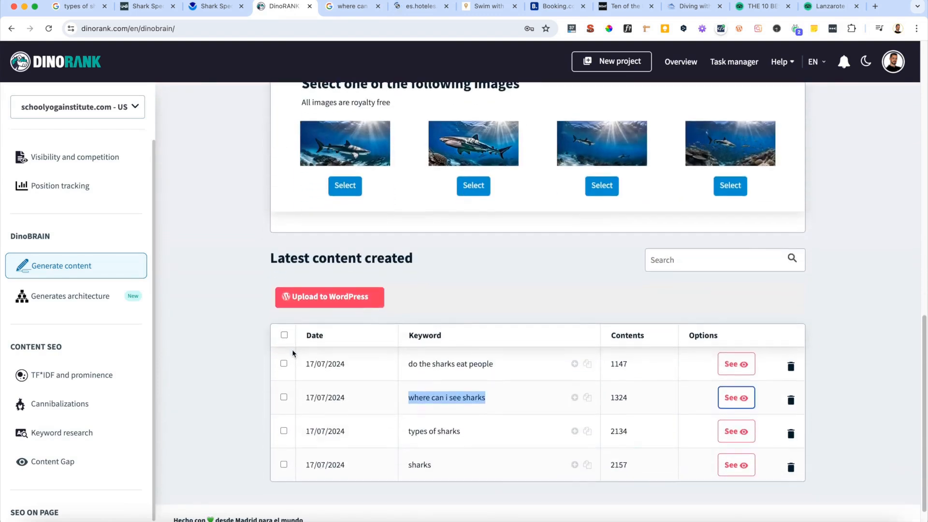
click(410, 397)
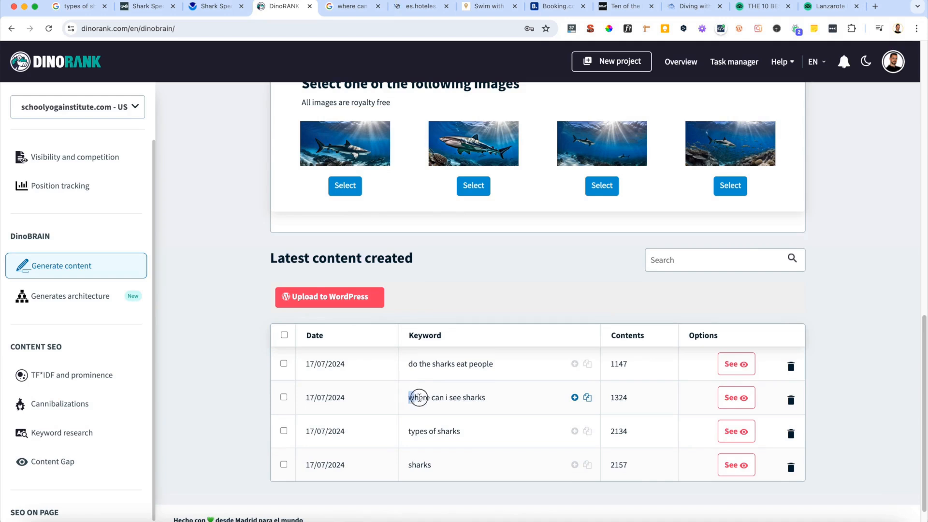
drag(419, 397, 487, 400)
click(484, 397)
click(408, 397)
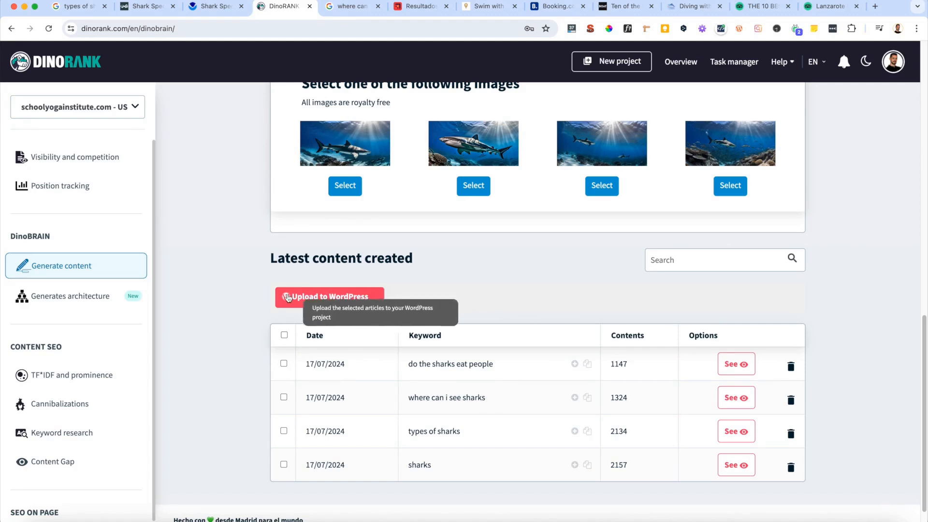
Review the eco-tourism, frequently asked questions and booking sections of the generated "where can i see sharks" article
scroll(221, 301, up, 7)
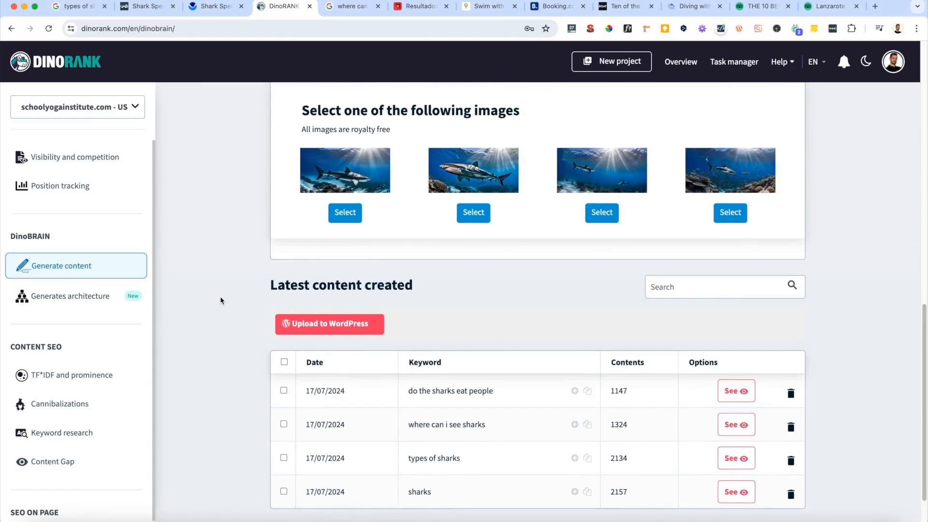
scroll(474, 255, down, 8)
scroll(445, 261, down, 4)
scroll(444, 261, down, 4)
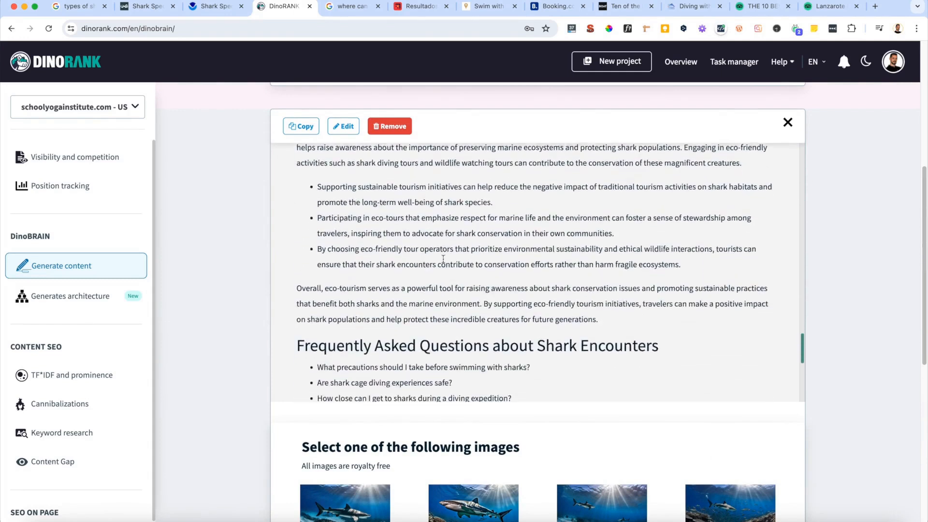
scroll(310, 235, down, 1)
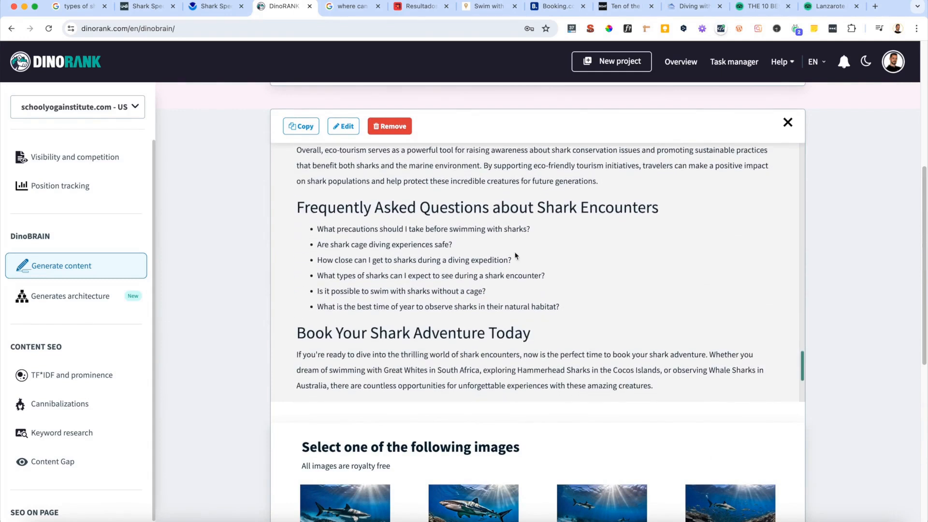
Go back through the article's safety tips and diving spots, and highlight the "Dive with Tiger Sharks in South Africa" section
scroll(417, 210, up, 8)
scroll(417, 210, up, 5)
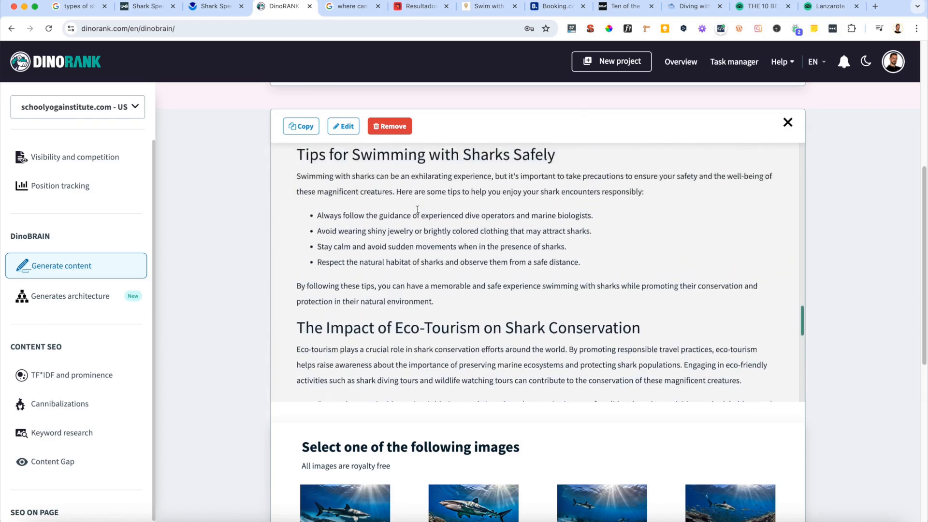
scroll(418, 218, up, 6)
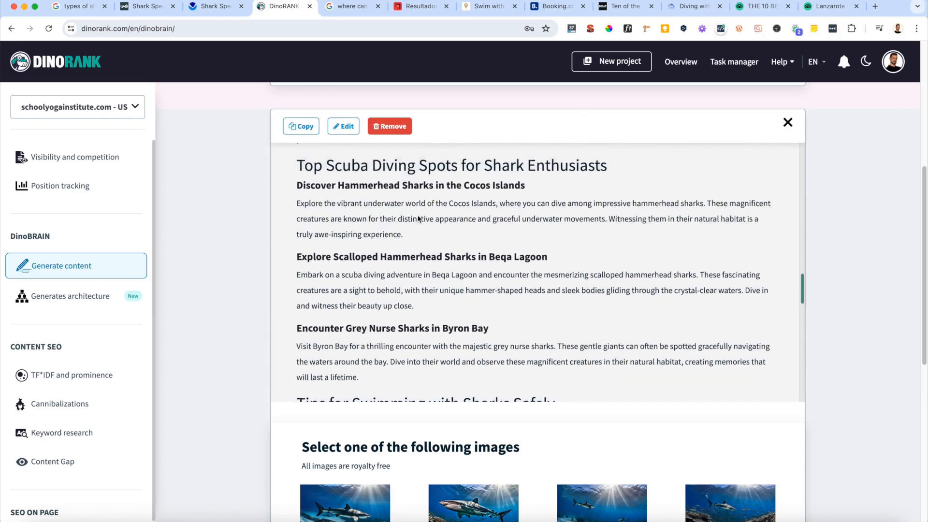
scroll(415, 215, up, 2)
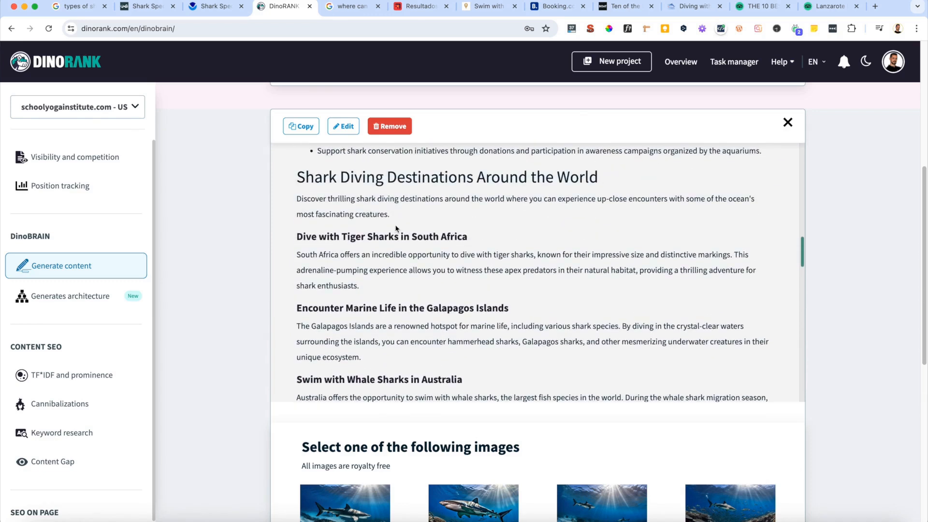
drag(342, 236, 471, 237)
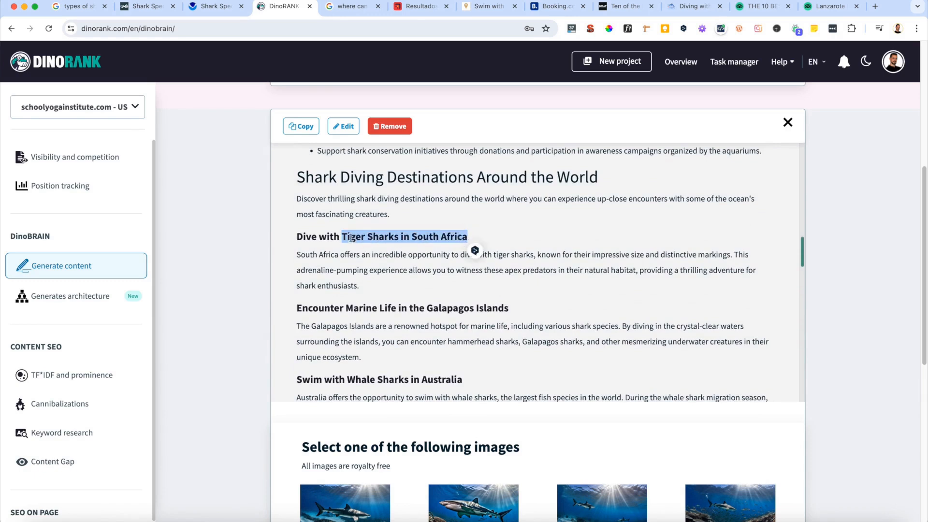
click(381, 240)
drag(358, 286, 298, 236)
click(386, 295)
drag(377, 292, 299, 233)
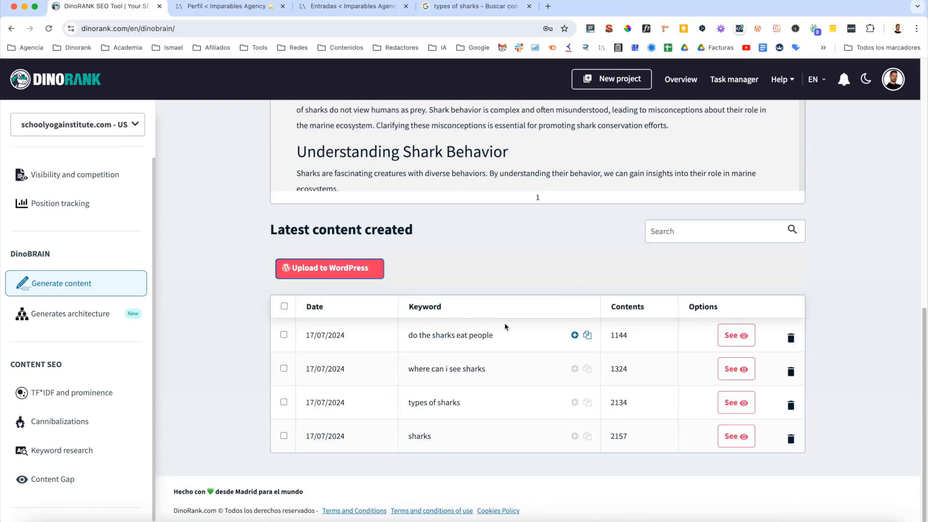
Open the generated "do the sharks eat people" article, glance at the WordPress posts list, and return to review the article's text
scroll(437, 331, up, 1)
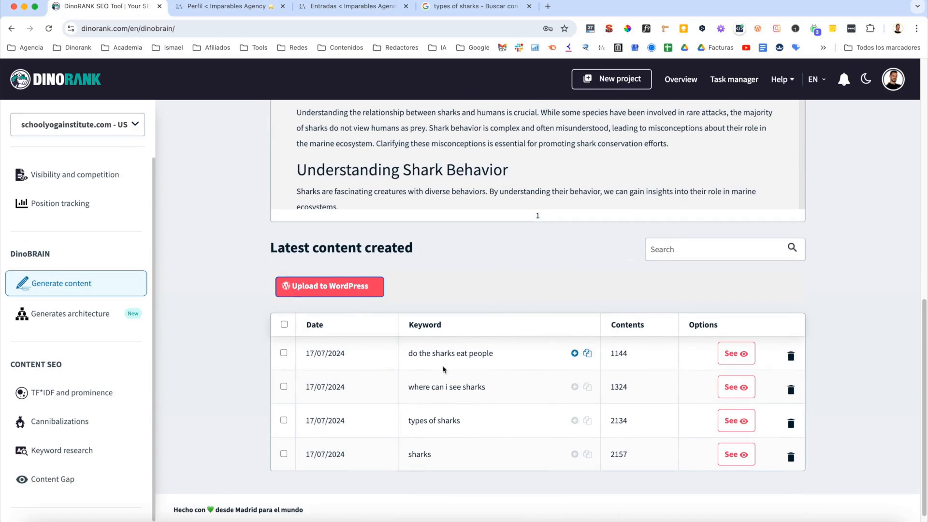
click(731, 357)
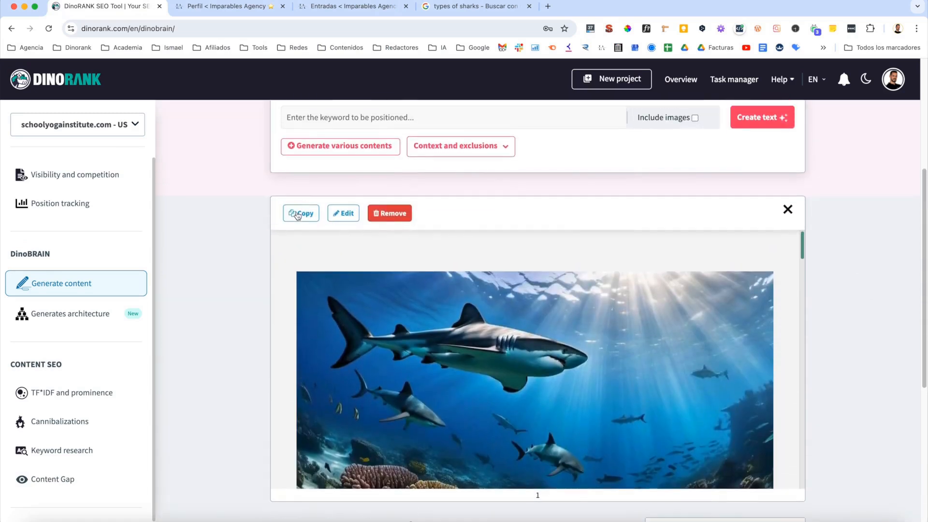
click(348, 6)
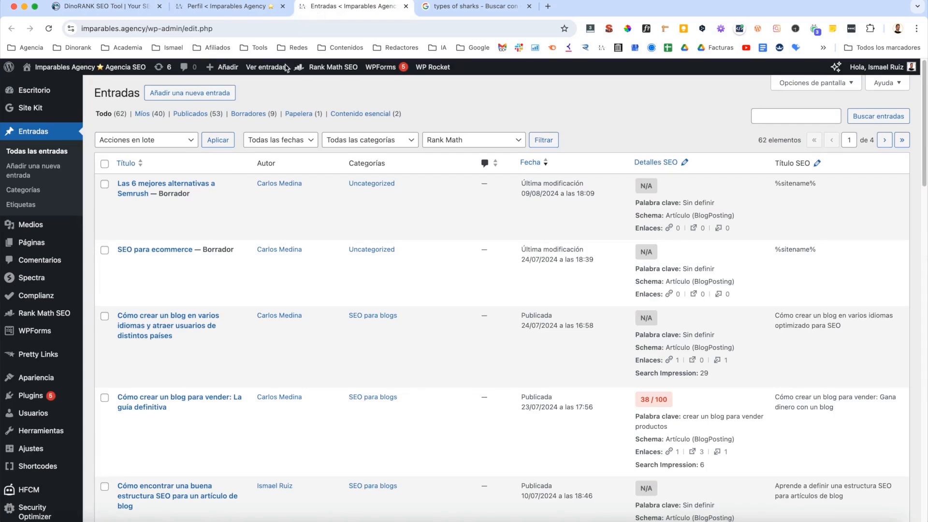
click(220, 6)
click(106, 6)
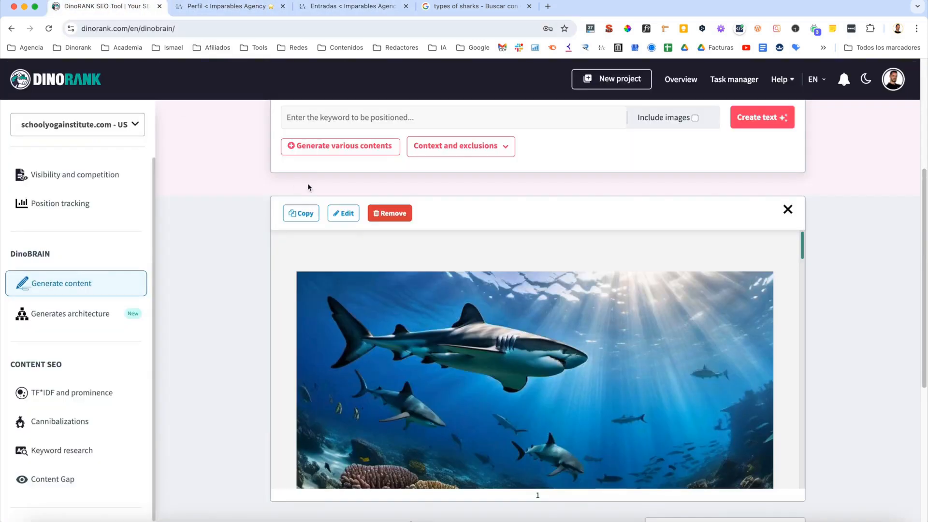
scroll(342, 296, down, 5)
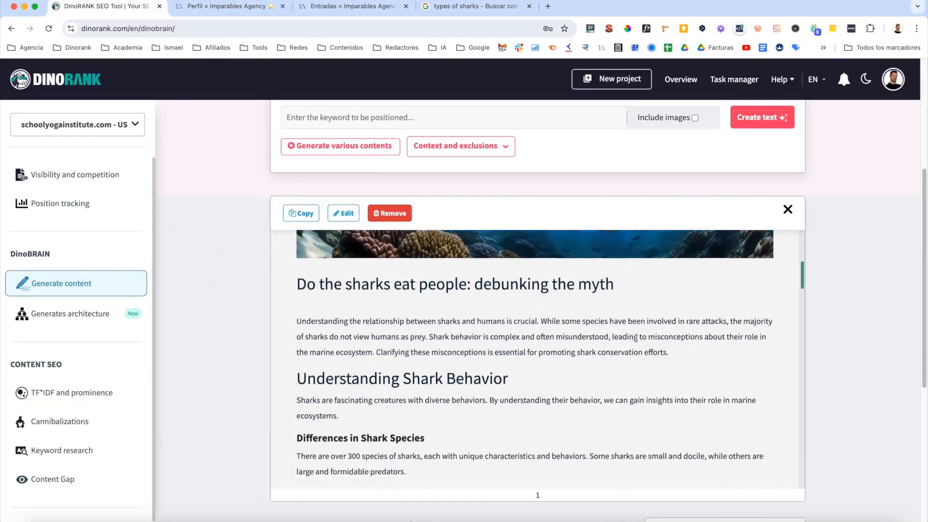
scroll(870, 358, down, 6)
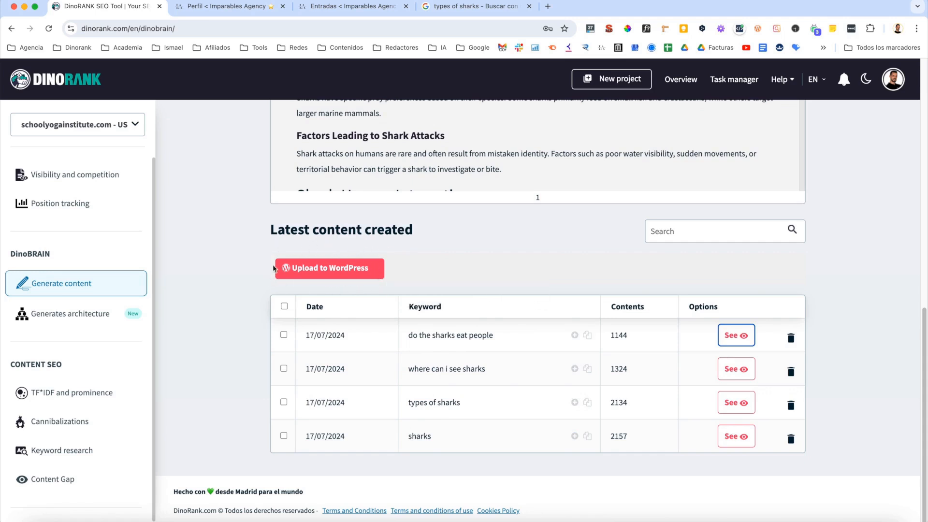
Select all four generated shark articles and upload them to WordPress, confirming the upload
click(284, 335)
click(283, 368)
click(284, 402)
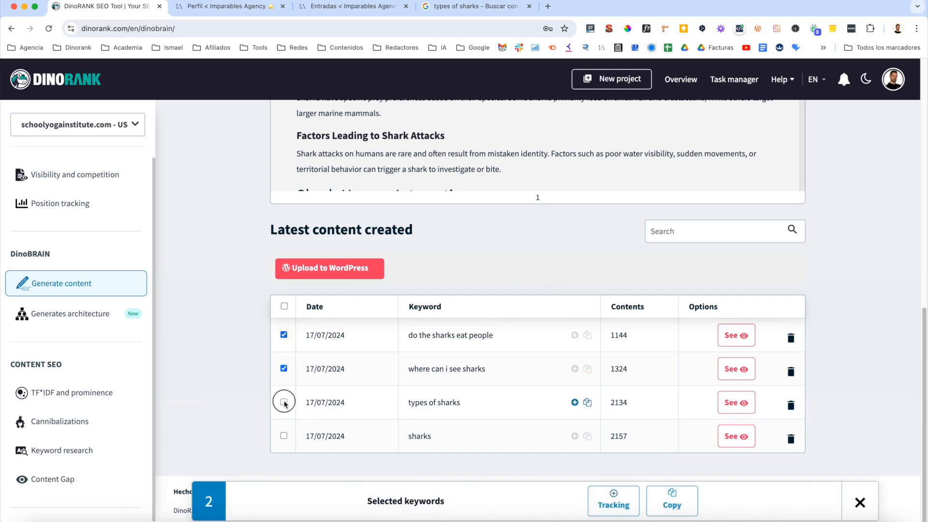
click(284, 435)
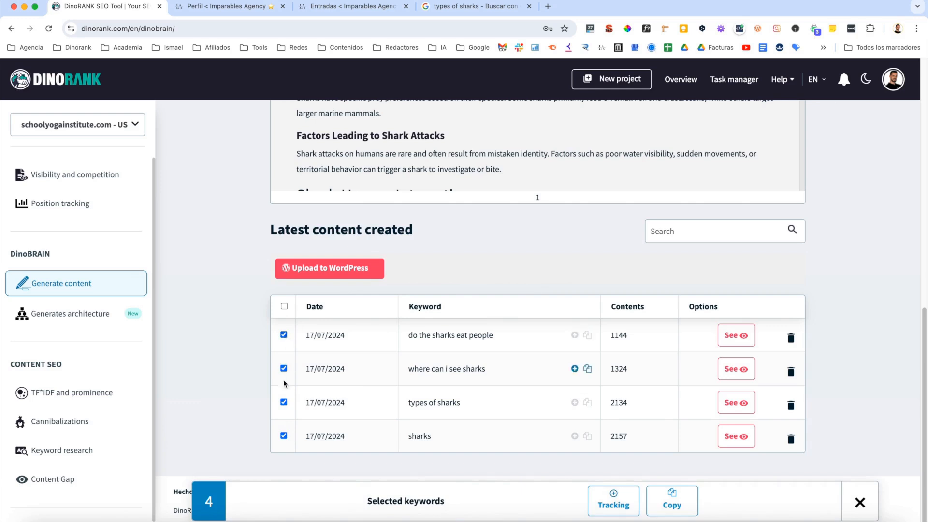
click(347, 274)
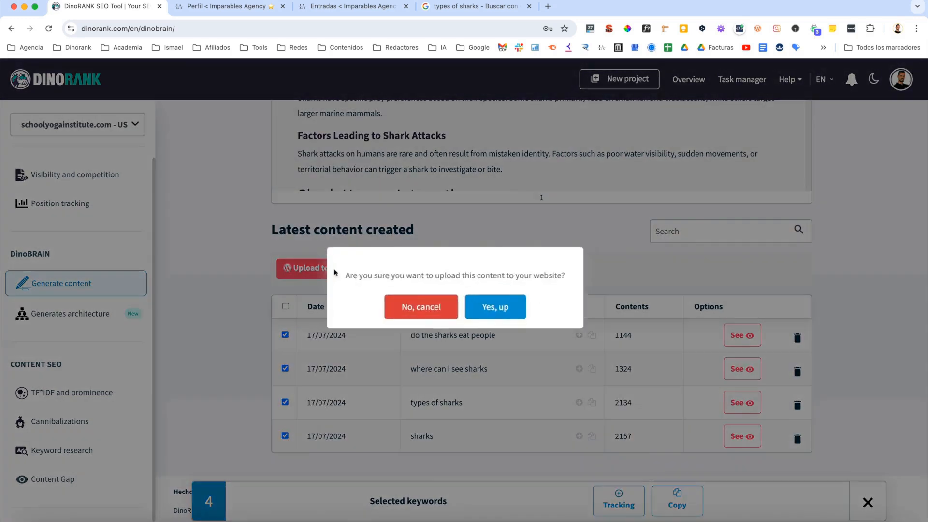
click(489, 307)
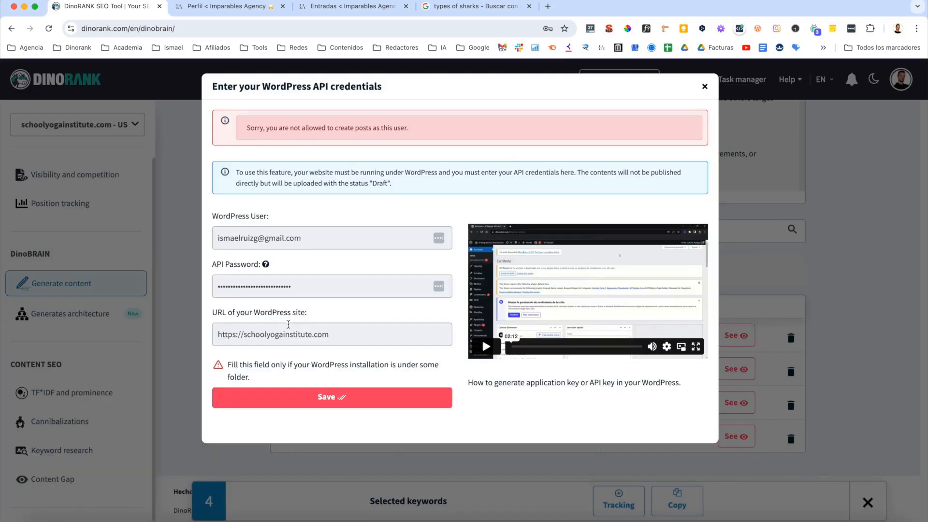
click(256, 333)
key(super+a)
text(https://imparables.agency/)
triple_click(235, 316)
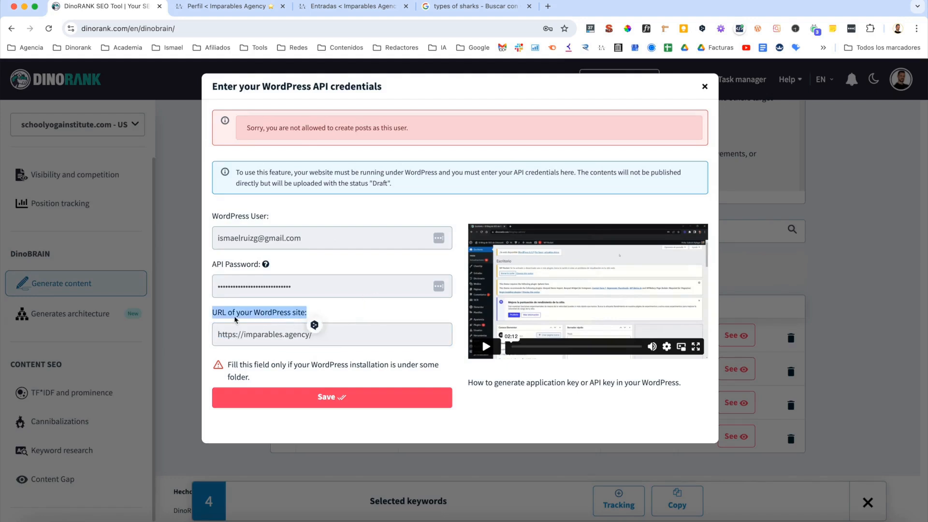
click(335, 318)
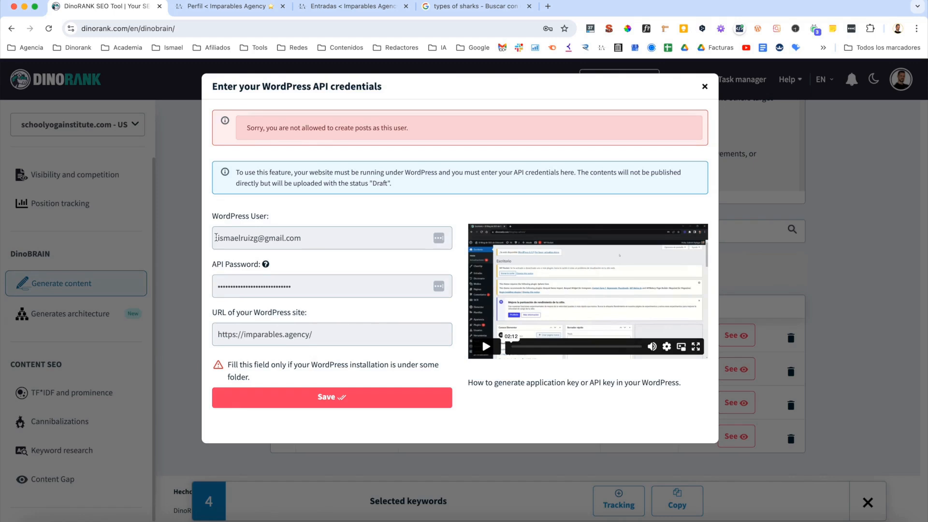
Check the WordPress username against the site's profile page and clear the stored API password from the credentials
click(244, 9)
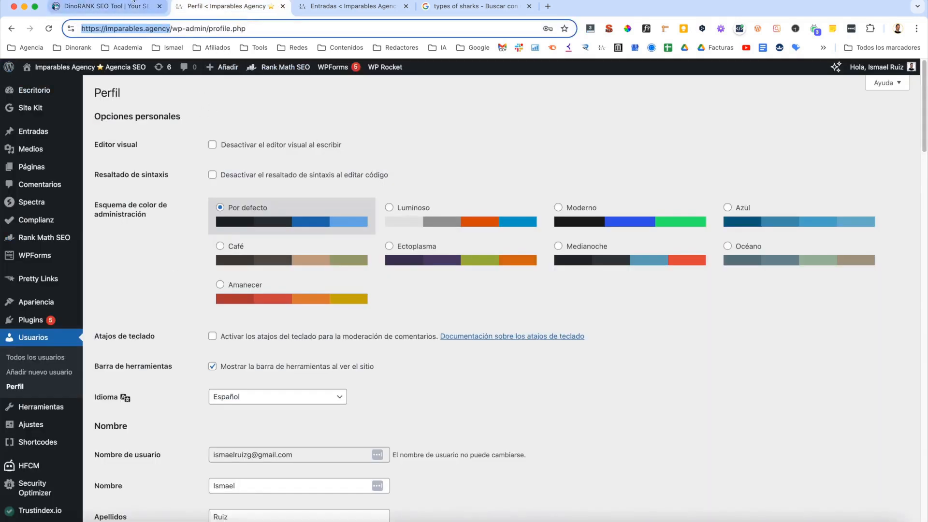
click(128, 9)
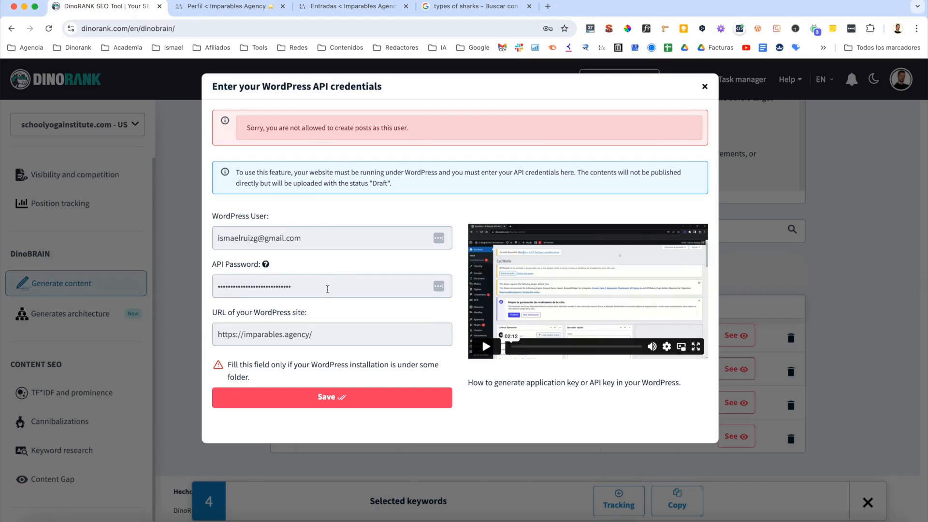
drag(327, 289, 215, 286)
key(BackSpace)
click(261, 273)
Add a new application password named TestDinoBRAIN in the application passwords section of the WordPress user profile
click(222, 11)
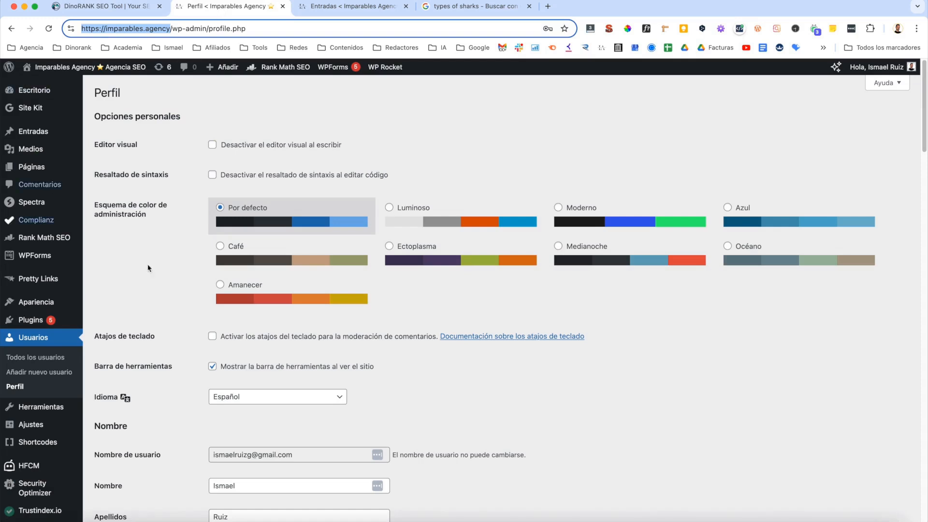
click(325, 106)
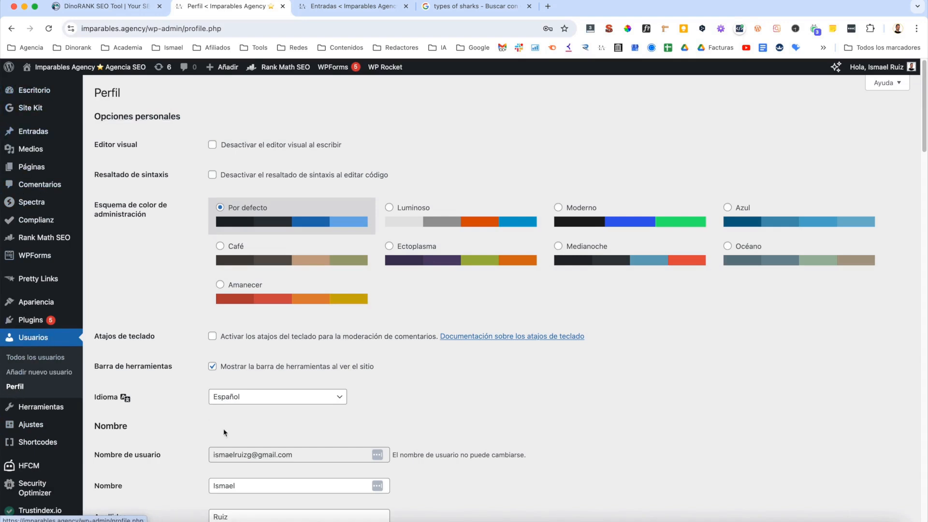
scroll(230, 430, down, 20)
scroll(230, 432, down, 6)
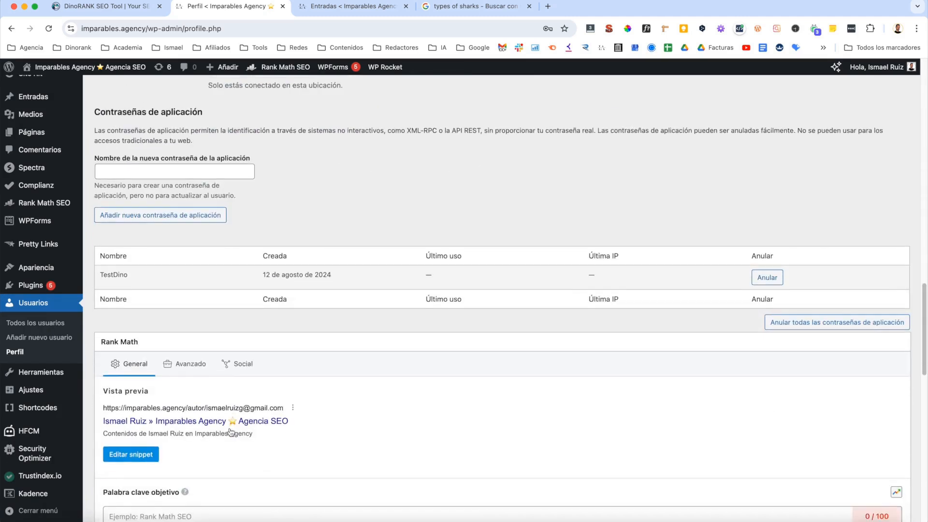
scroll(222, 356, up, 1)
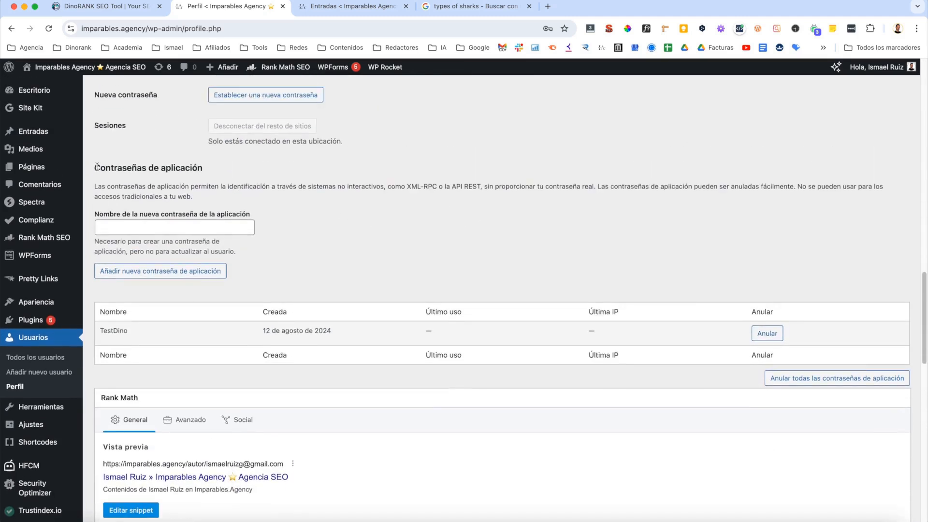
drag(96, 167, 216, 172)
click(256, 168)
click(120, 226)
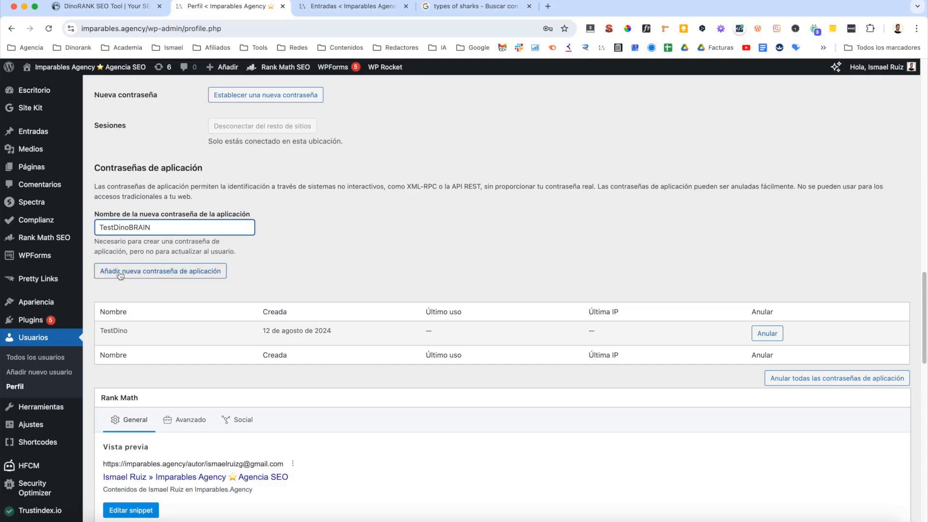
click(185, 273)
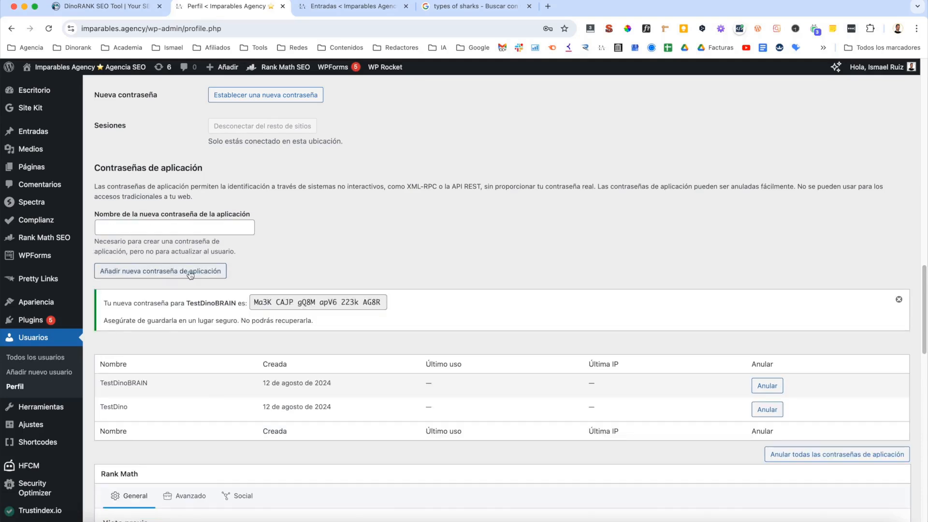
Copy the generated application password and paste it as the API password in DinoRANK's WordPress credentials
drag(252, 302, 397, 308)
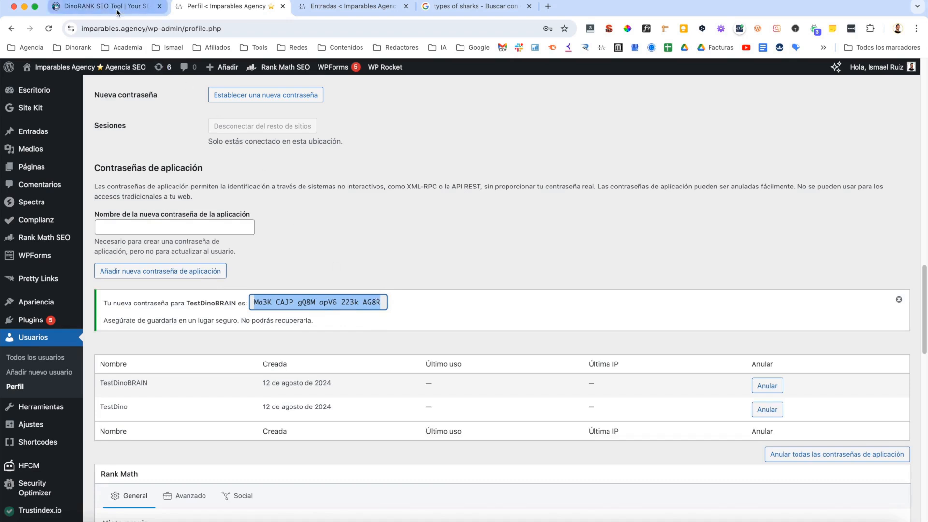
click(101, 6)
click(259, 287)
key(super+v)
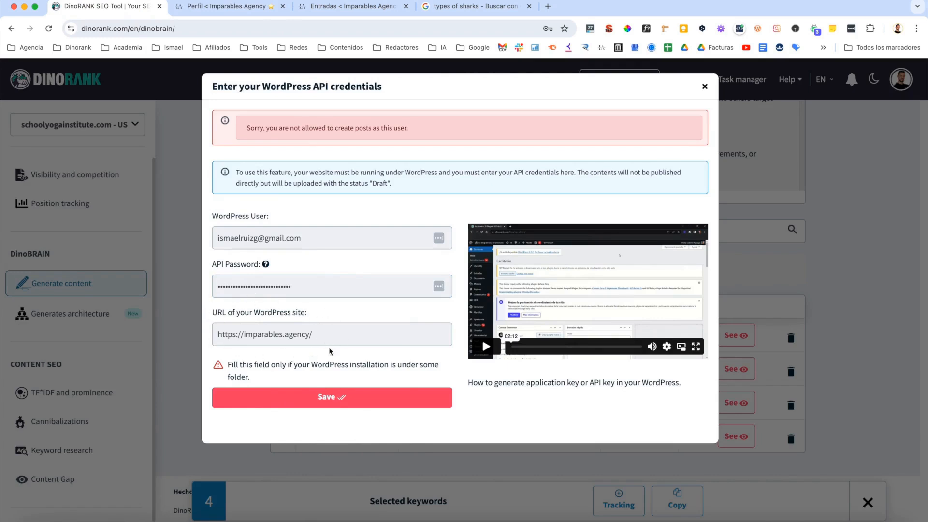
Save the WordPress API credentials and upload the four selected shark articles to the site
click(291, 399)
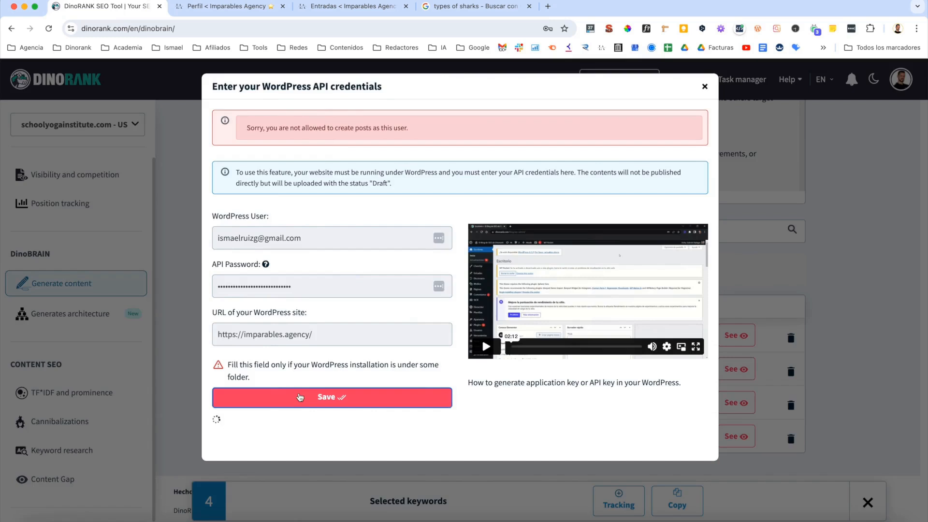
click(448, 197)
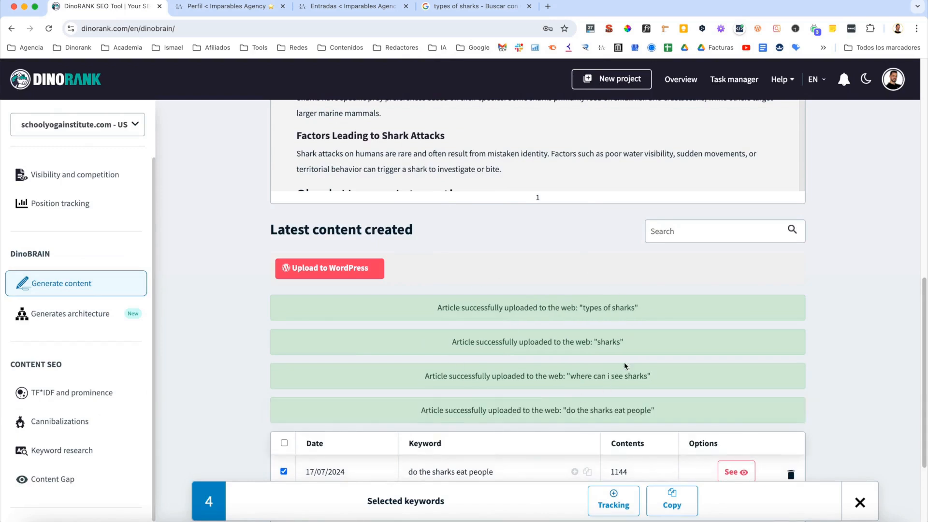
scroll(581, 347, down, 3)
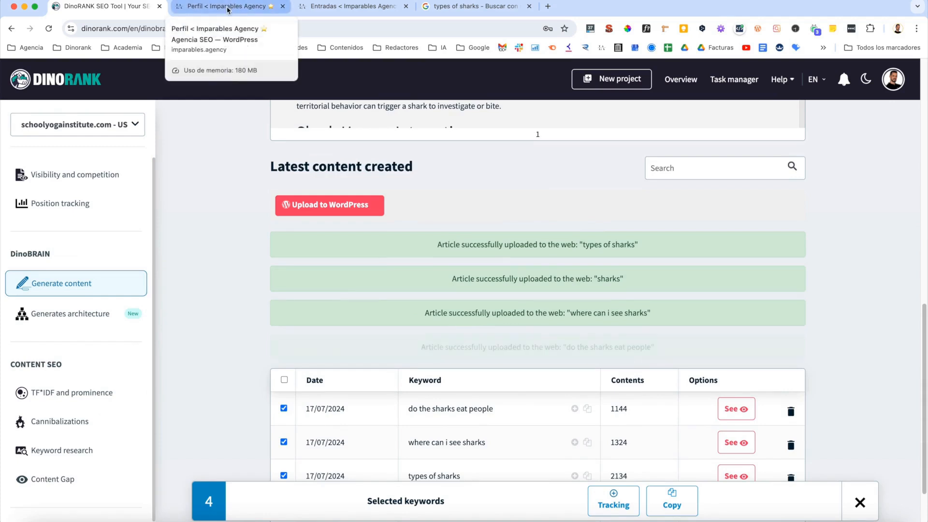
Switch to WordPress, refresh the list of all posts, and open the untitled draft to review its image and text
click(345, 6)
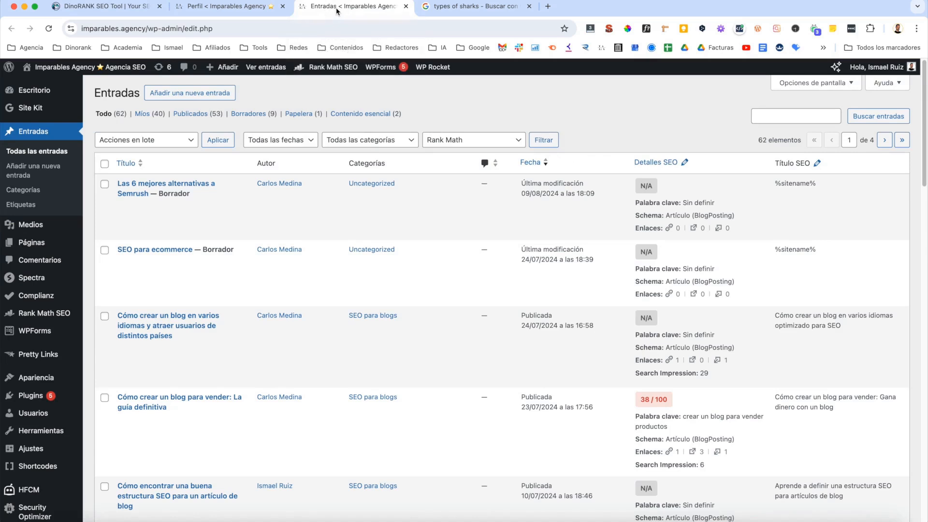
click(49, 154)
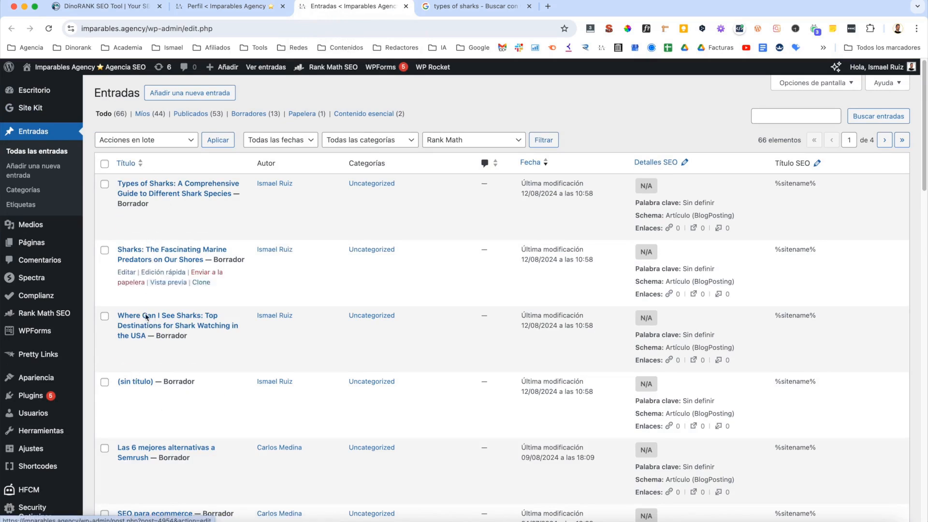
click(143, 383)
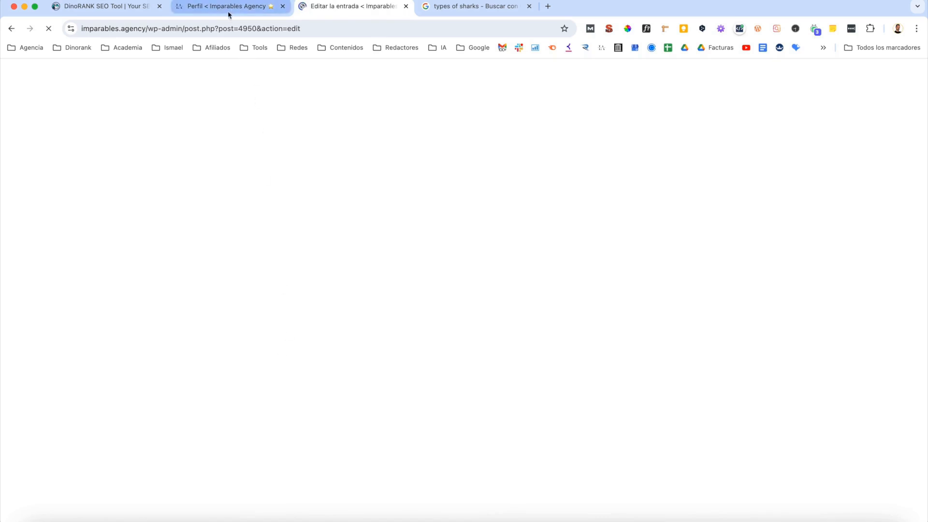
click(128, 7)
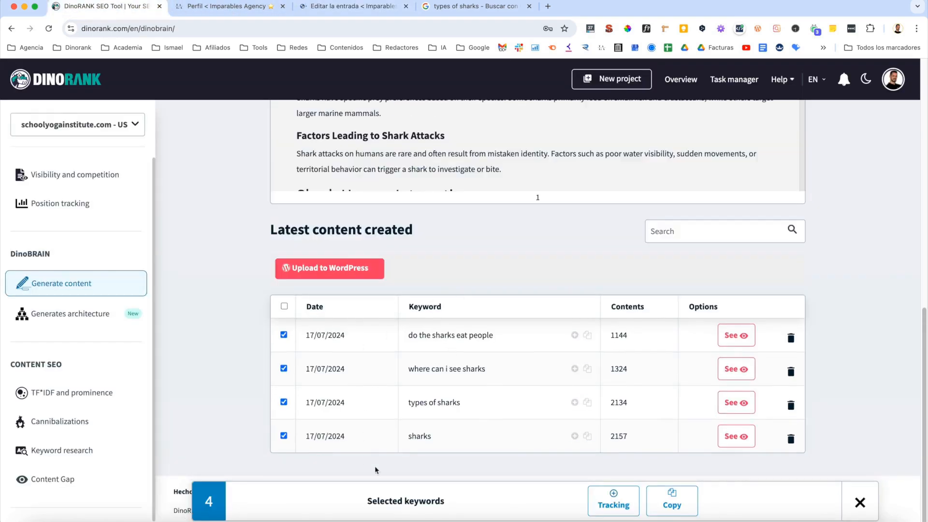
click(345, 7)
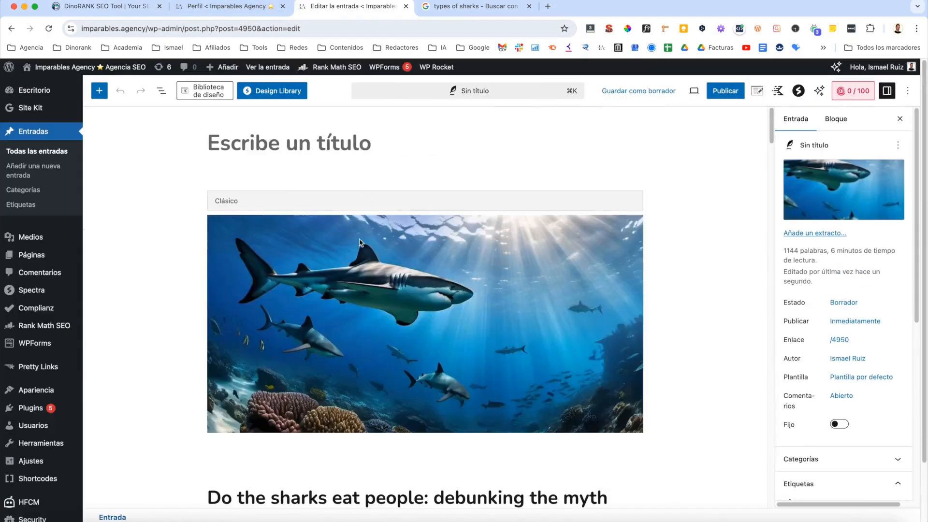
scroll(351, 318, down, 3)
scroll(361, 319, down, 10)
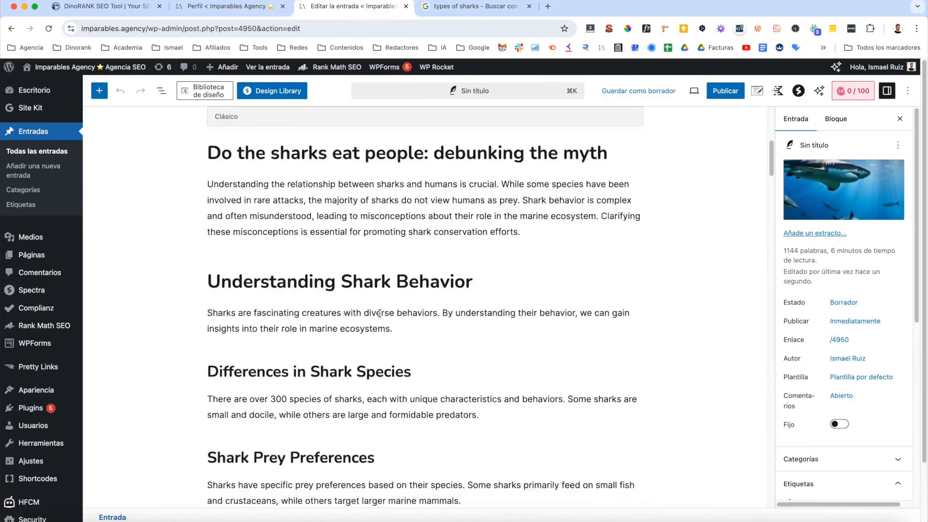
scroll(379, 313, up, 4)
Return to all posts and open the draft "Sharks: The Fascinating Marine Predators on Our Shores" to review its content
click(58, 152)
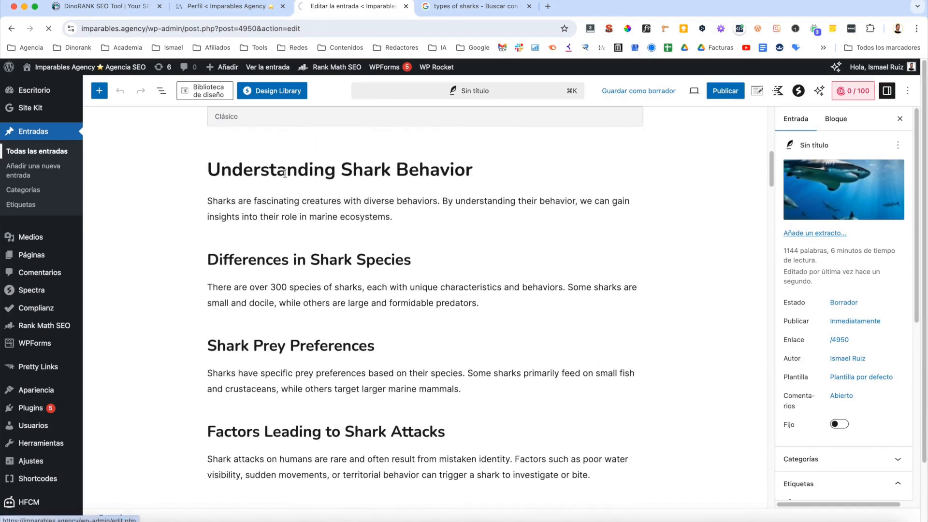
click(166, 259)
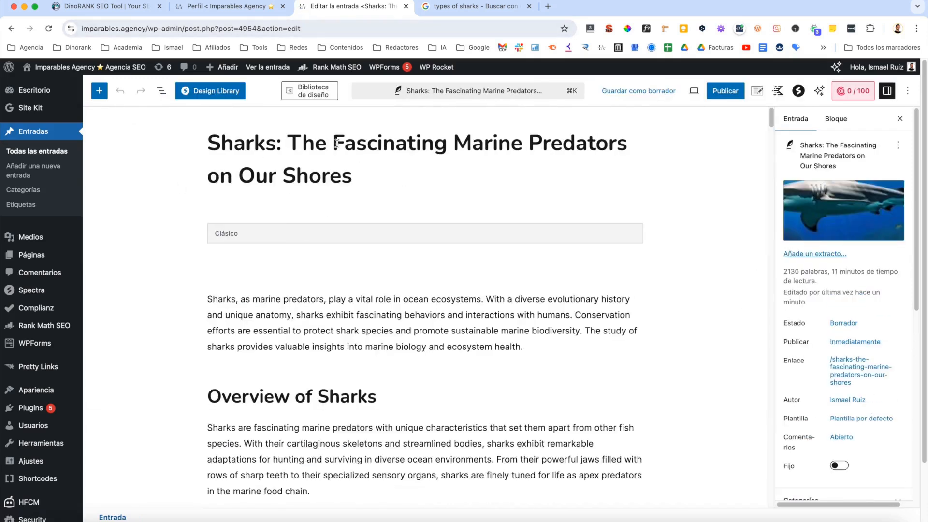
scroll(416, 144, down, 1)
scroll(345, 217, down, 15)
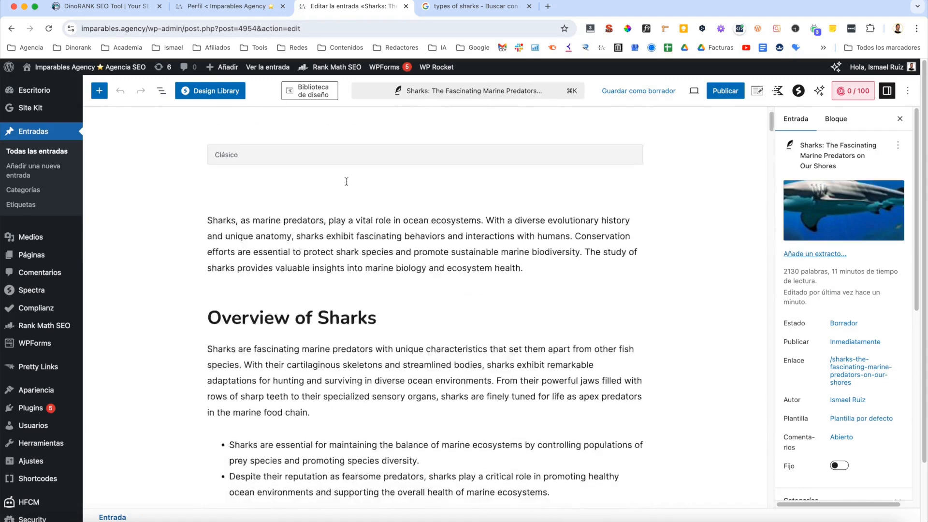
scroll(345, 217, down, 15)
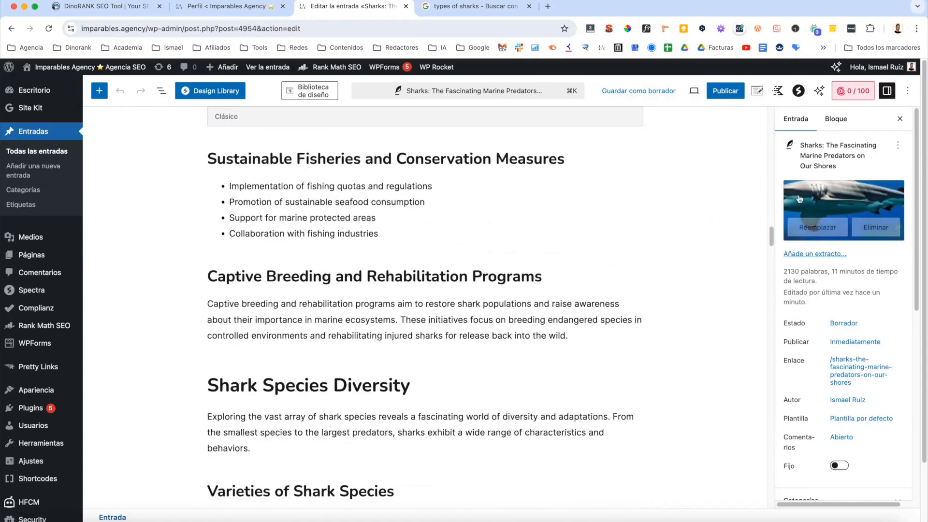
scroll(377, 297, down, 8)
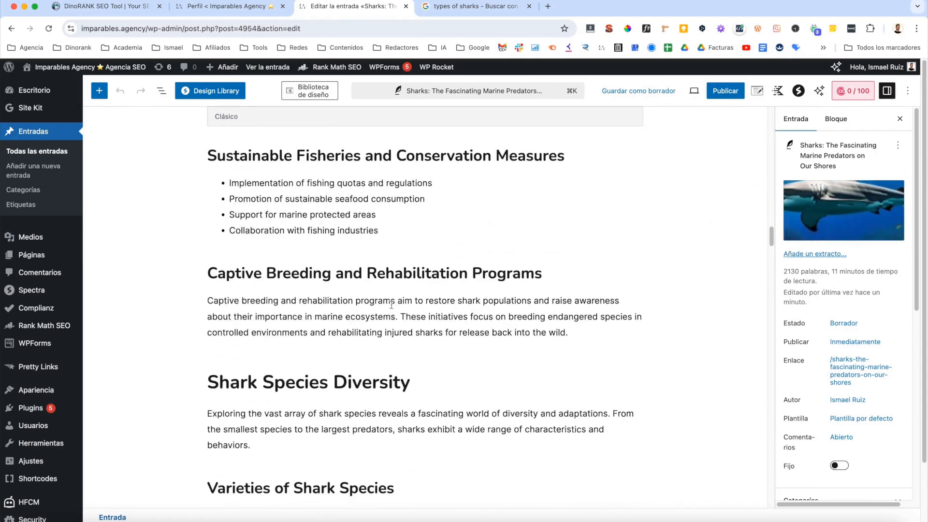
scroll(416, 296, up, 2)
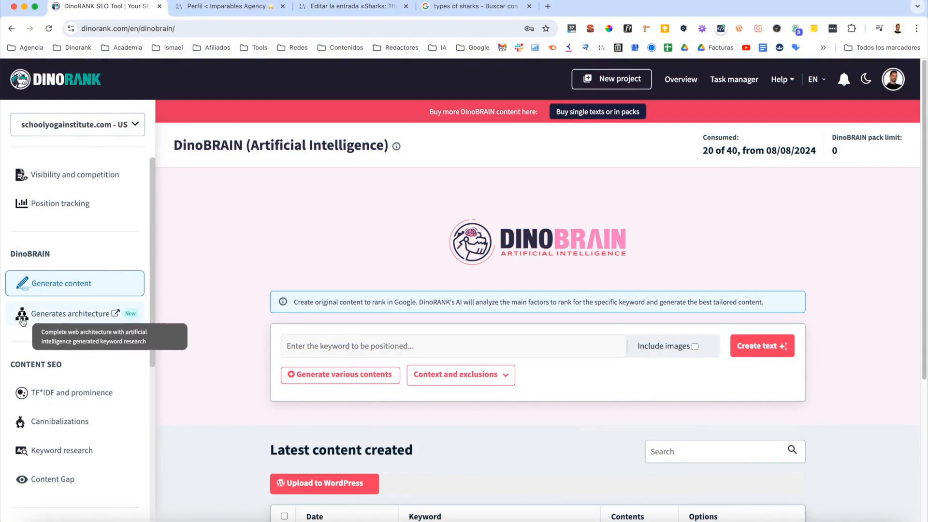
Switch to DinoRANK's architecture generator and enter sharks as the theme of the website
click(131, 296)
click(94, 318)
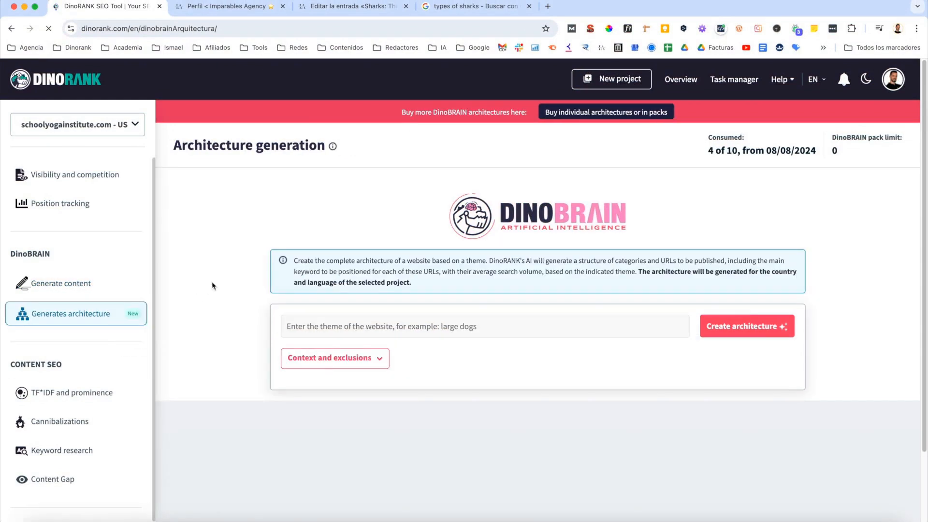
scroll(288, 225, down, 1)
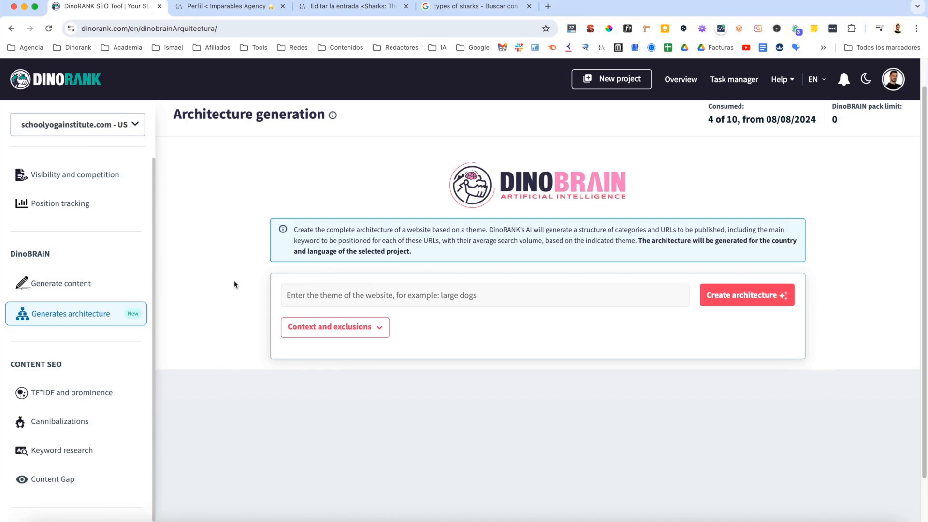
click(297, 295)
text(sharks)
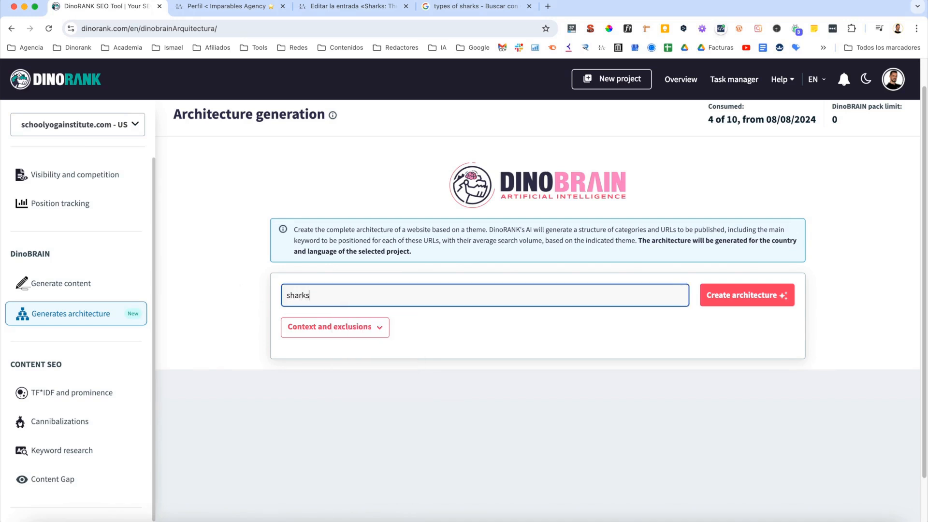
drag(308, 294, 284, 295)
Expand the context and exclusions options and look at the field for excluding categories from the architecture
click(376, 328)
scroll(353, 448, down, 1)
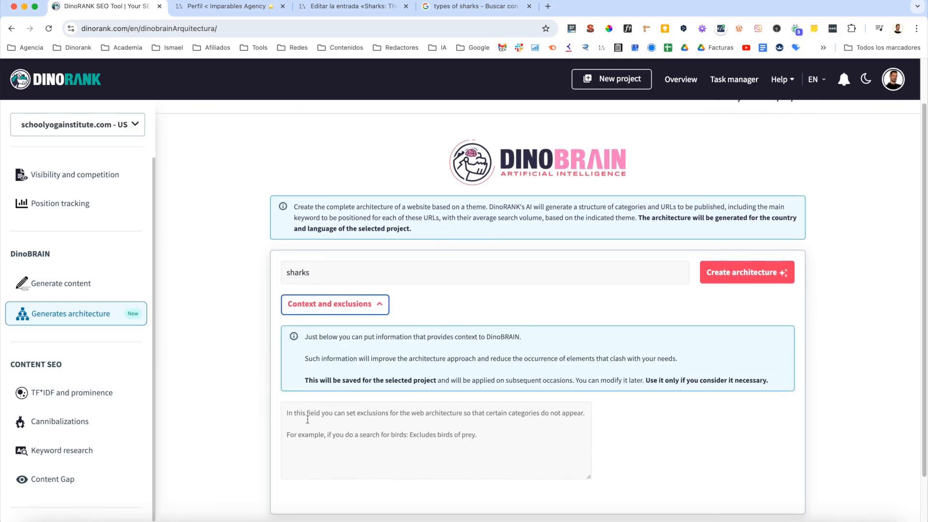
scroll(318, 381, down, 1)
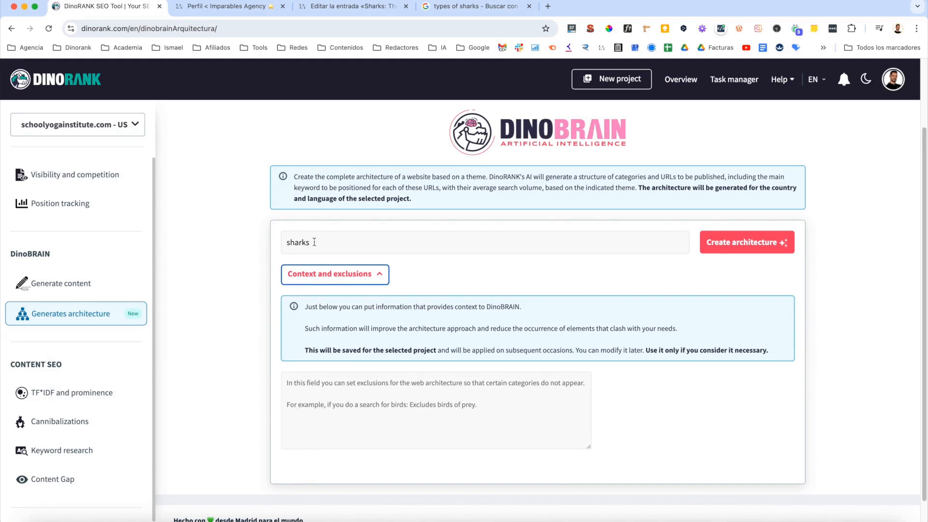
click(318, 383)
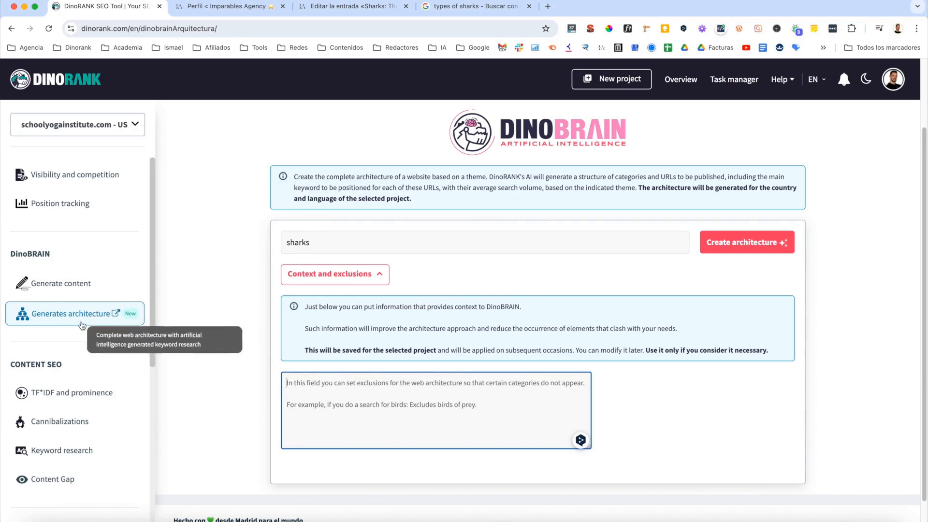
Create the web architecture for the sharks theme and acknowledge the process notice
click(747, 250)
click(481, 322)
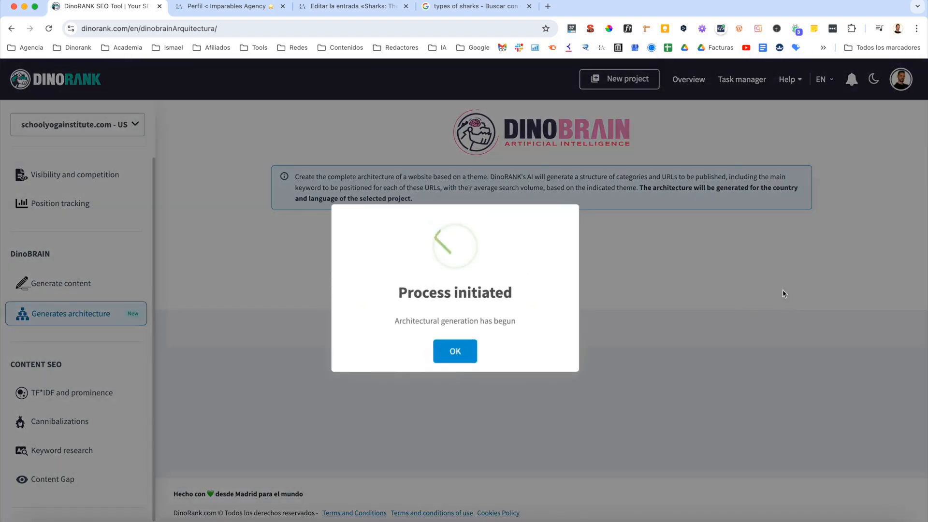
click(465, 350)
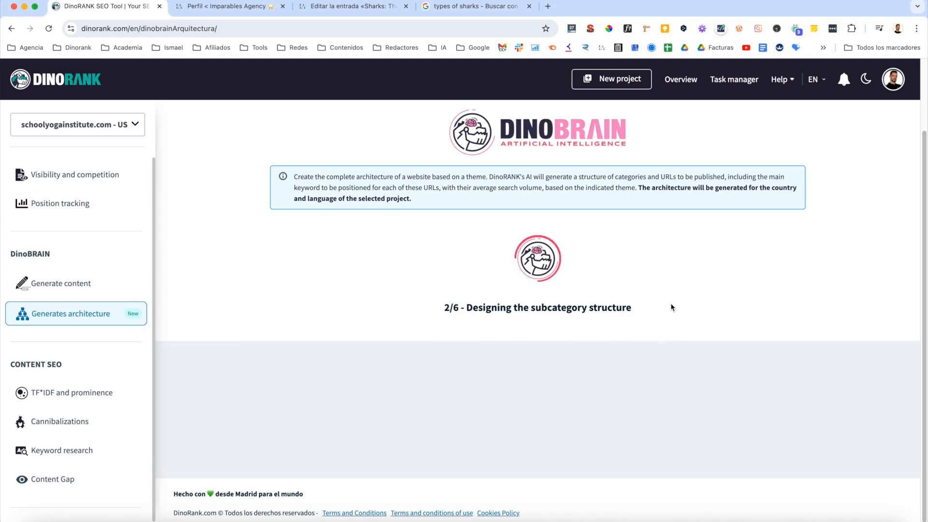
Examine the top-level categories of the generated sharks architecture diagram and the URLs proposed for them
scroll(813, 344, down, 4)
scroll(813, 345, down, 5)
scroll(438, 338, up, 1)
scroll(438, 338, down, 1)
scroll(466, 270, up, 2)
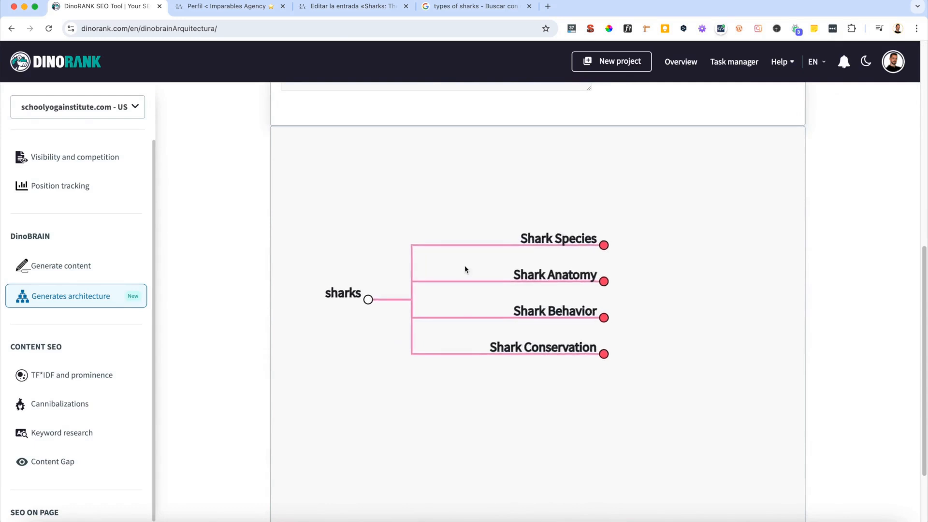
drag(494, 264, 463, 280)
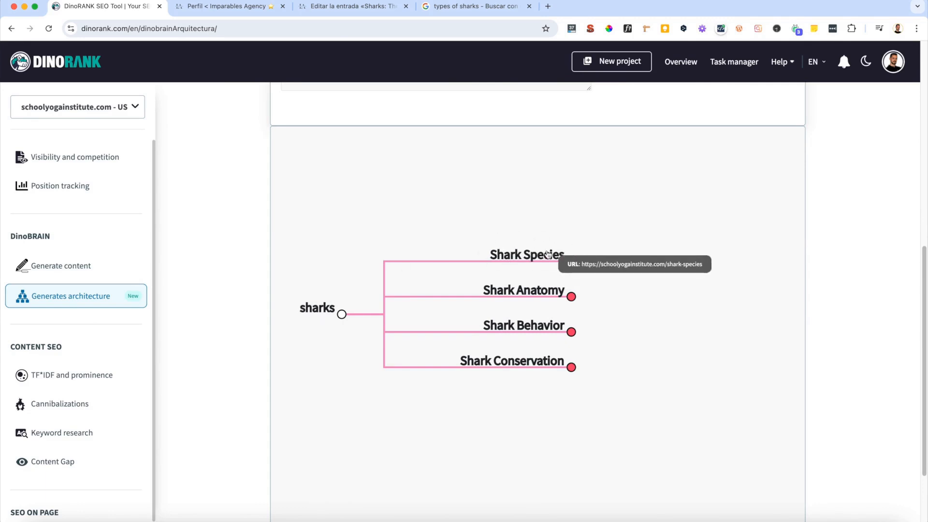
scroll(532, 289, down, 1)
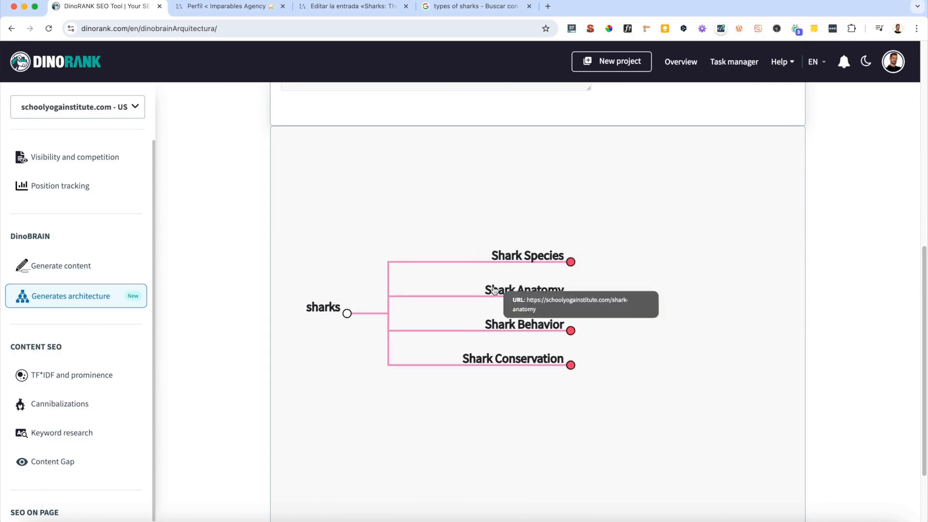
scroll(568, 333, up, 1)
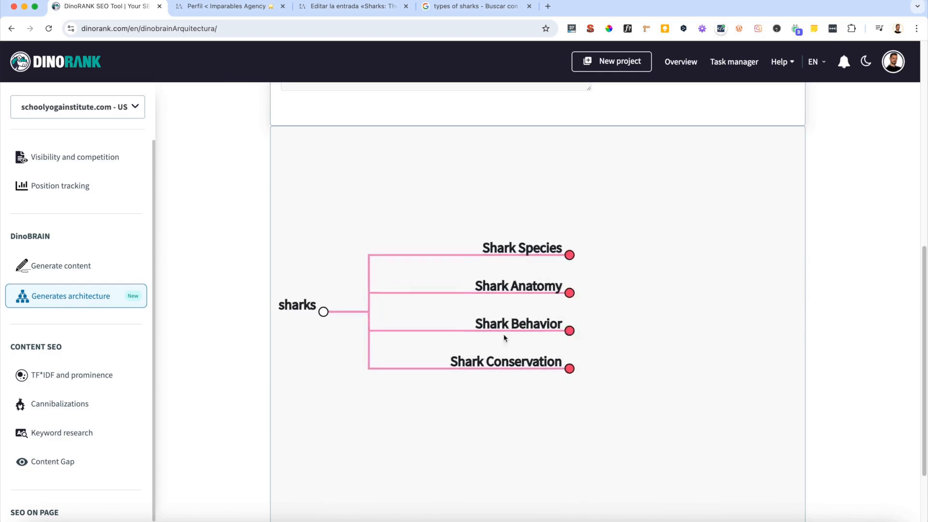
scroll(589, 275, down, 2)
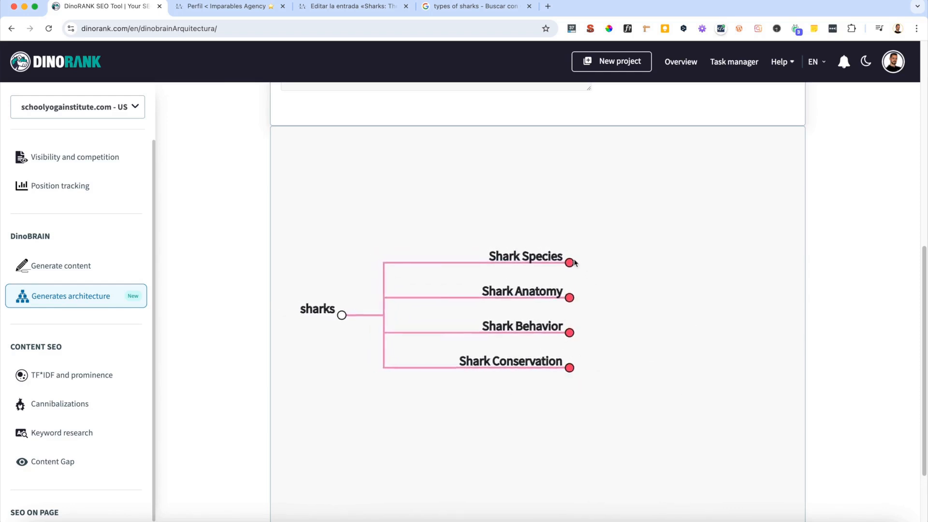
Expand the Shark Species category in the diagram and examine its subcategories and their URLs
drag(587, 266, 563, 278)
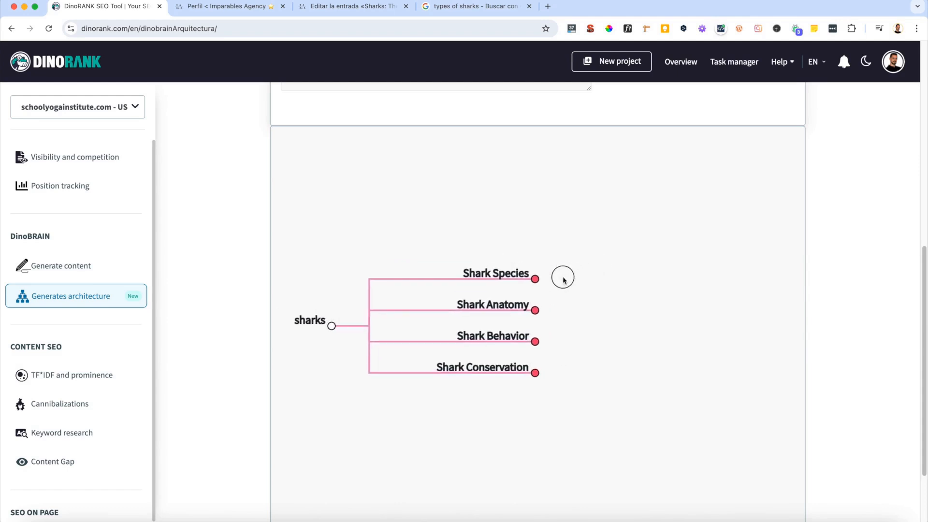
click(536, 279)
click(449, 278)
drag(726, 311, 738, 267)
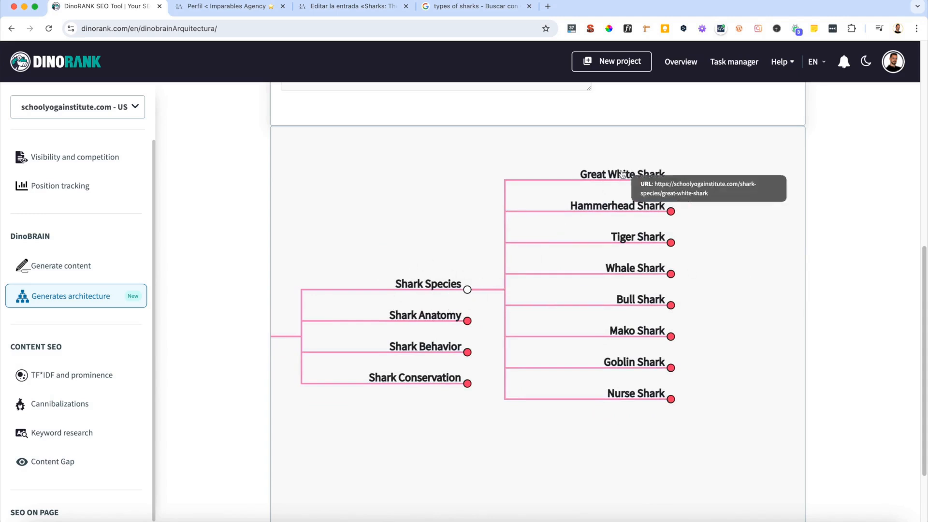
scroll(628, 292, up, 2)
scroll(713, 224, up, 1)
scroll(701, 232, down, 3)
scroll(665, 206, up, 3)
scroll(629, 217, down, 3)
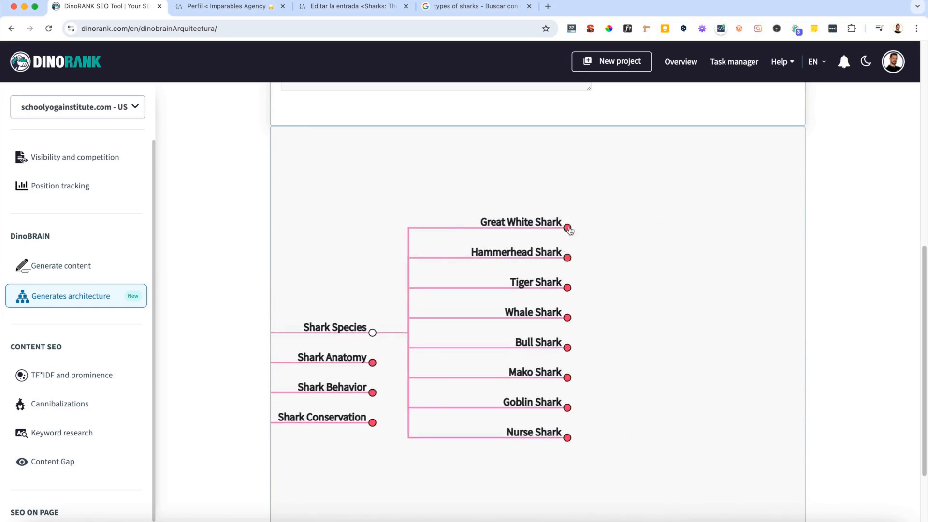
Expand the Great White Shark subcategory and bring its full list of article topics into view
scroll(568, 228, up, 1)
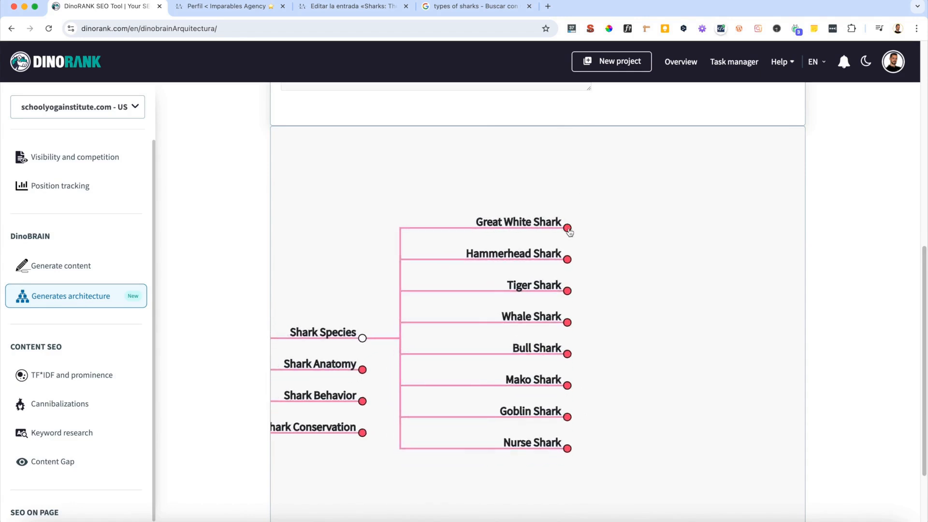
click(567, 229)
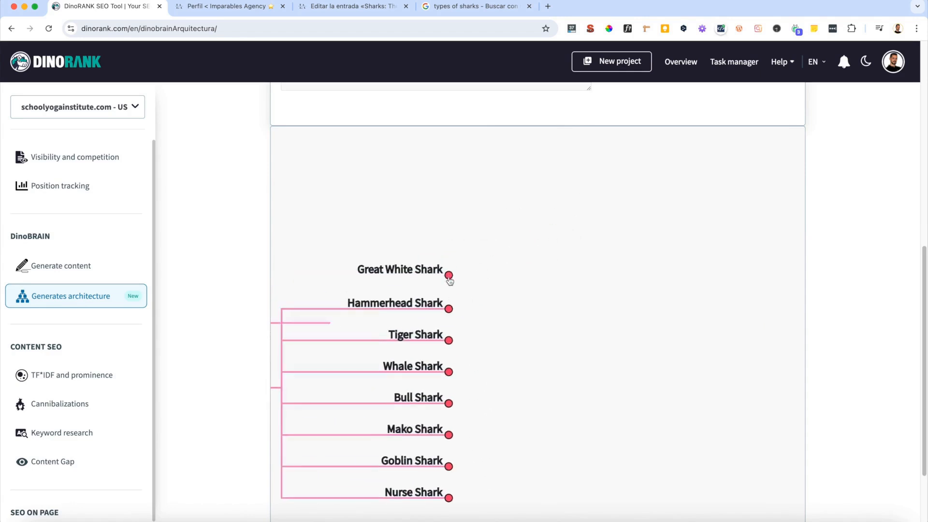
click(449, 275)
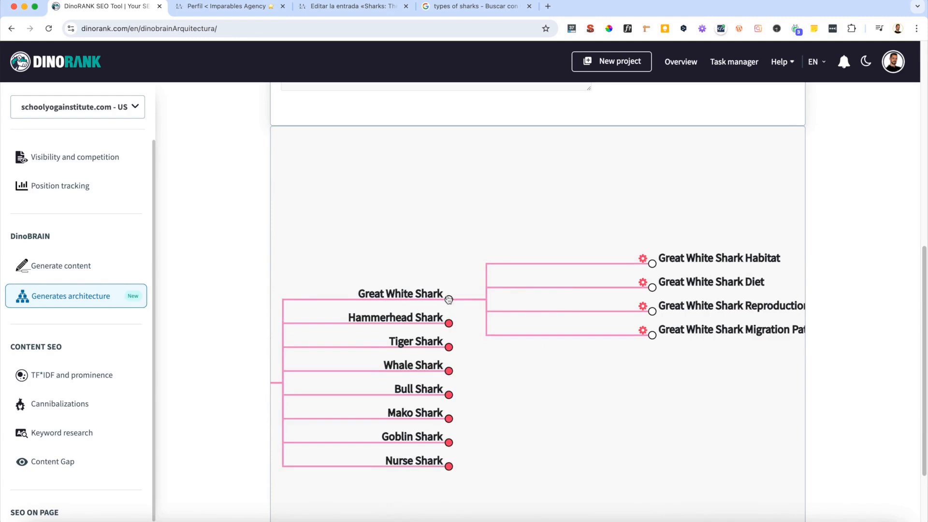
drag(709, 245, 674, 240)
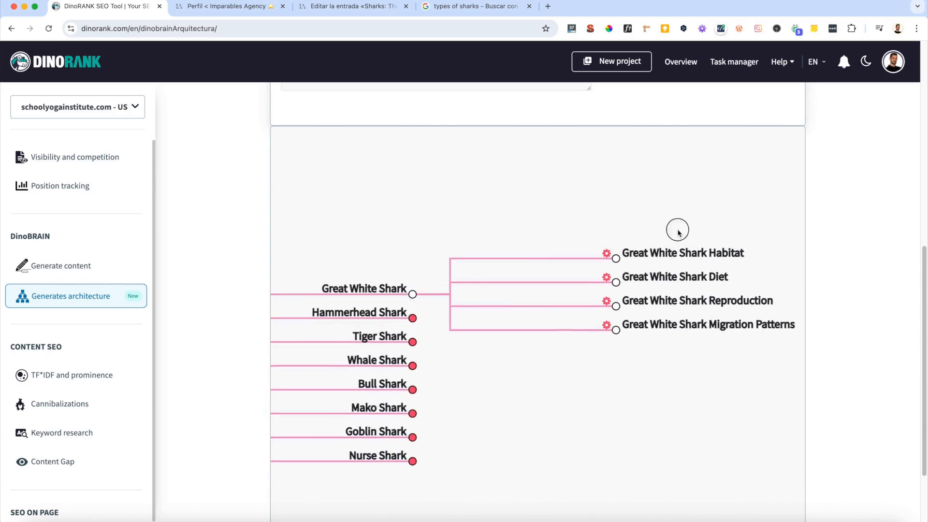
Examine the URL, keyword and search volume of the article topics under Great White Shark
drag(677, 230, 544, 228)
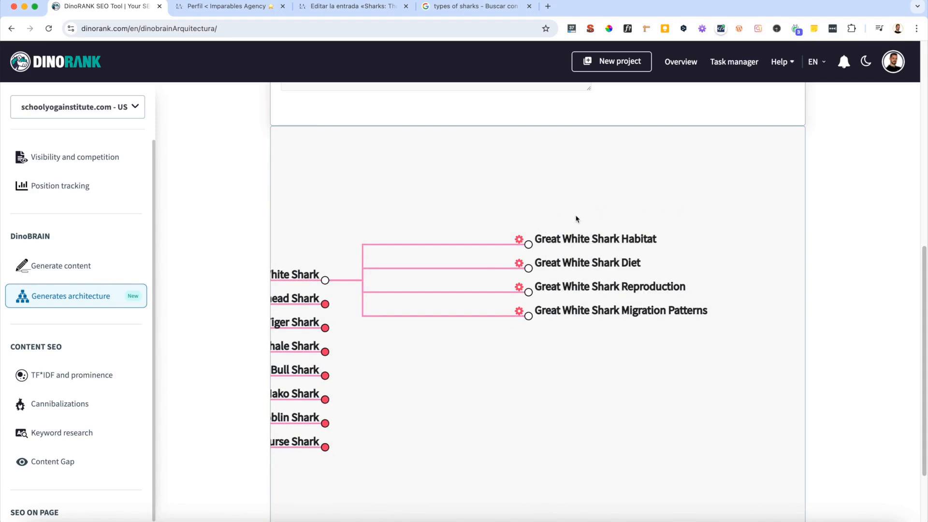
mouse_move(572, 244)
mouse_move(570, 314)
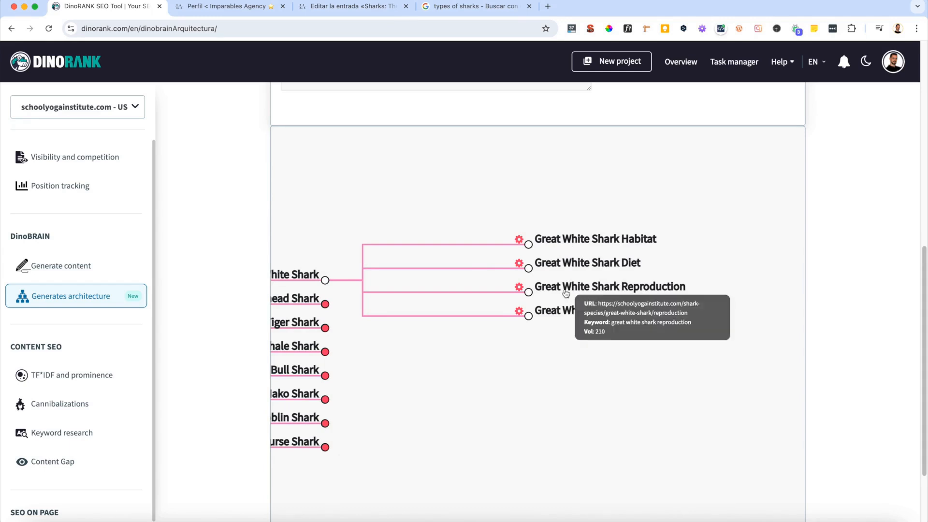
mouse_move(566, 269)
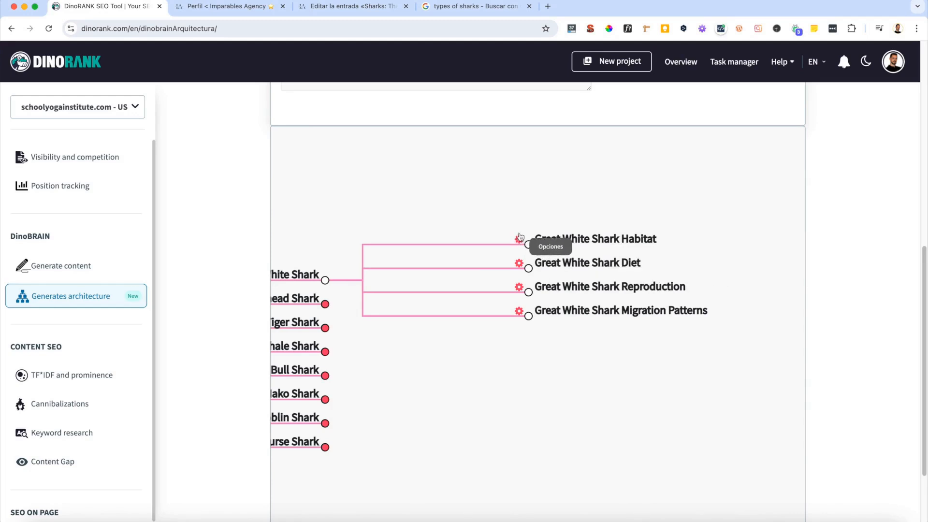
Open the options for the Great White Shark Habitat topic, check what Write does, and close them
scroll(518, 235, up, 5)
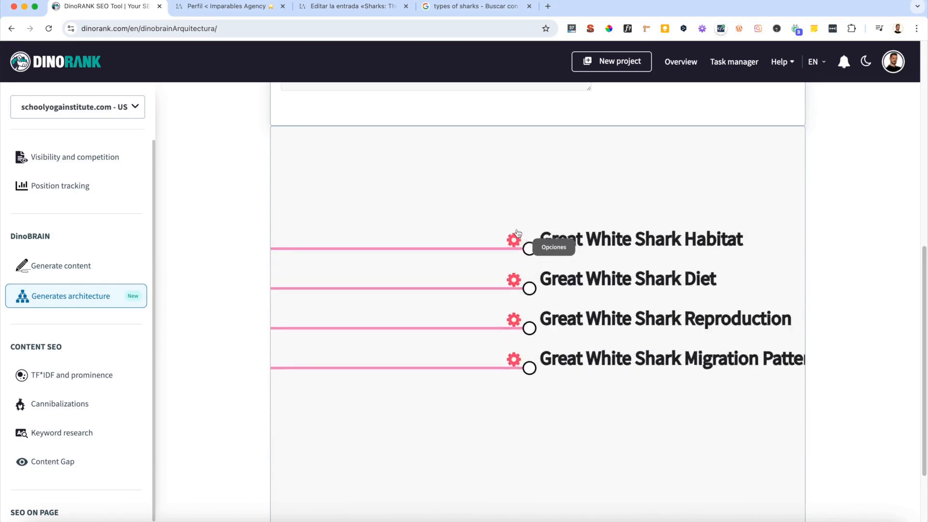
drag(519, 234, 514, 239)
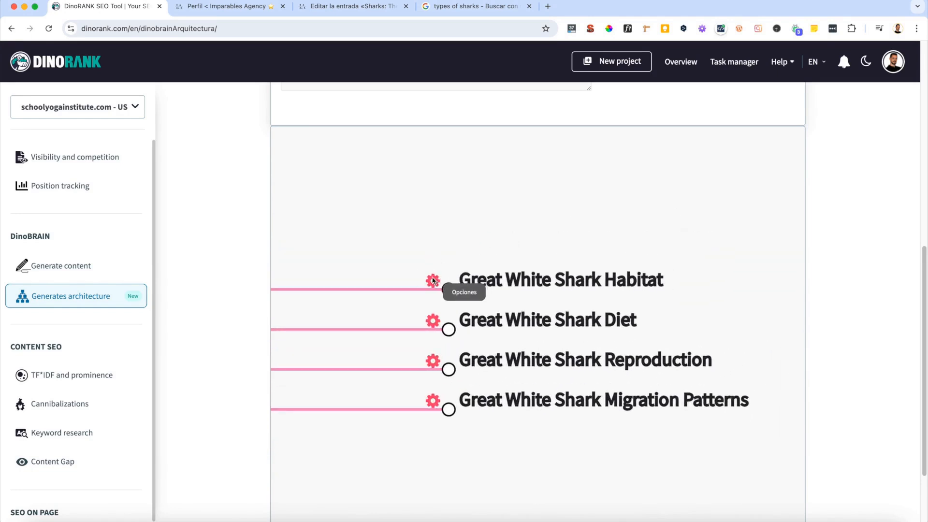
click(432, 281)
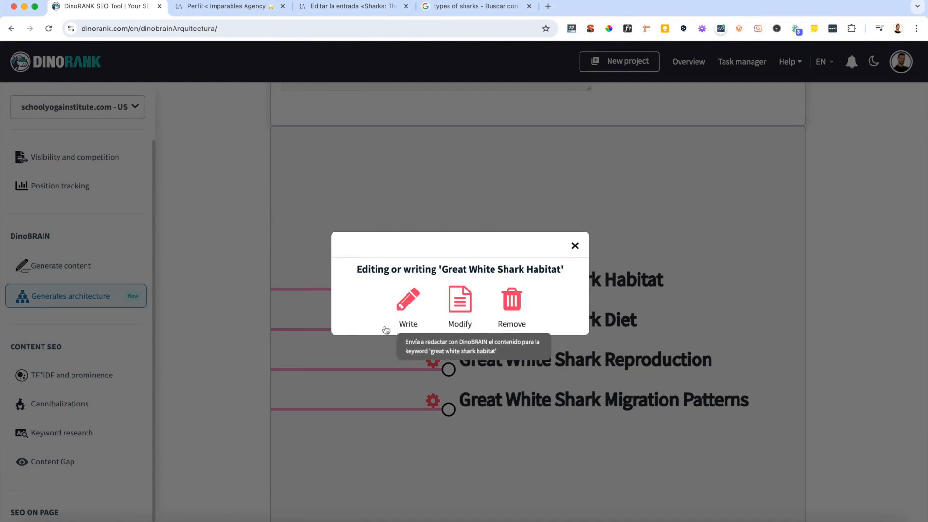
click(575, 245)
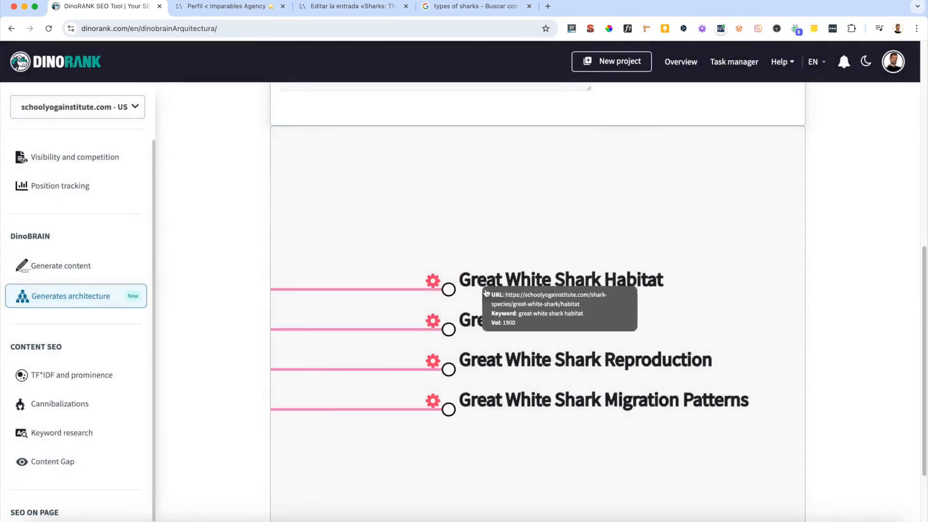
Inspect the editable title and keyword of the Great White Shark Habitat topic and the Remove option, then close without saving changes
click(433, 280)
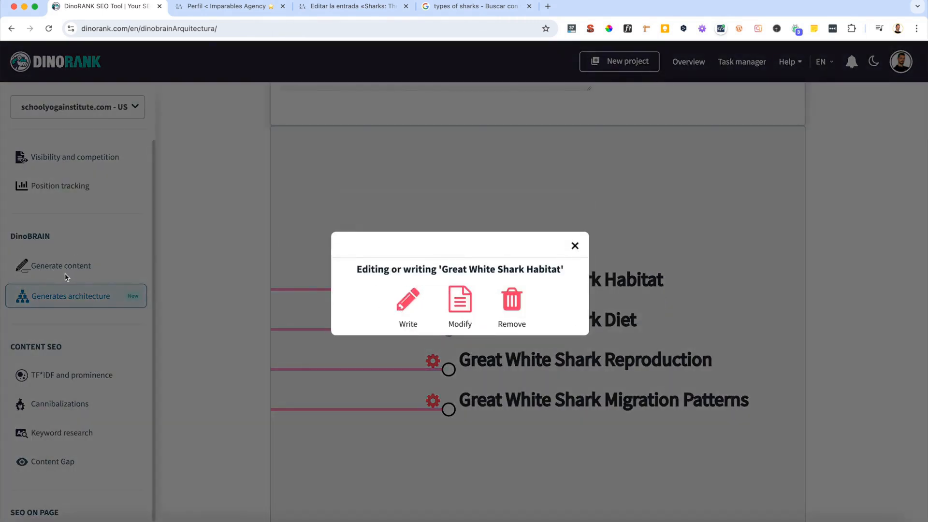
click(460, 305)
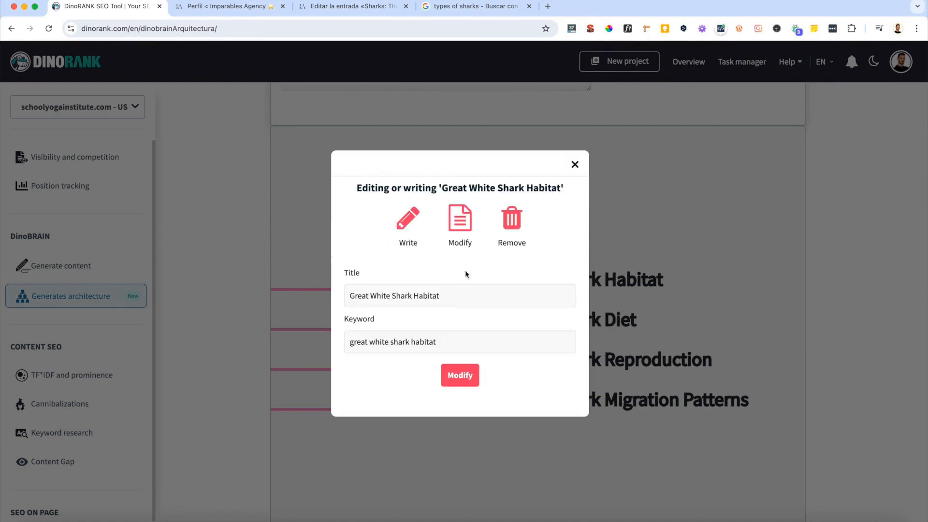
drag(351, 294, 470, 294)
click(460, 296)
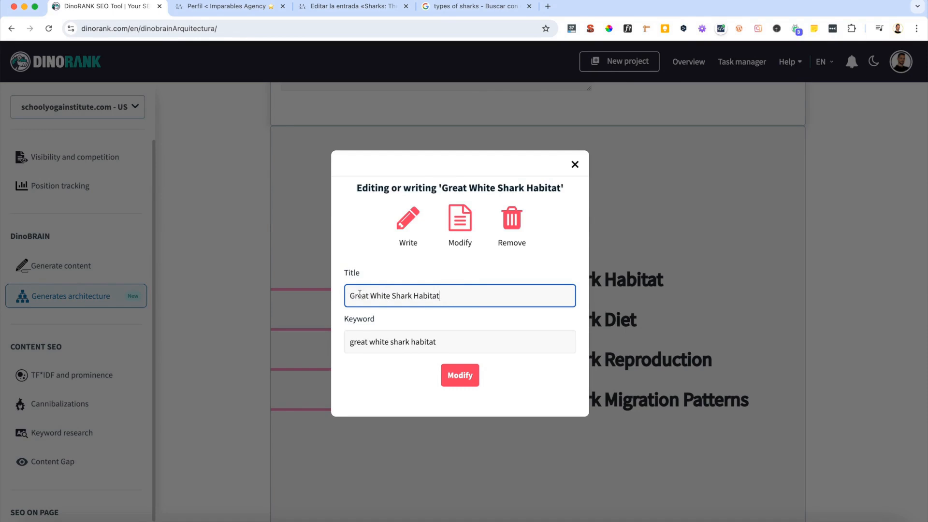
drag(370, 296, 342, 297)
key(BackSpace)
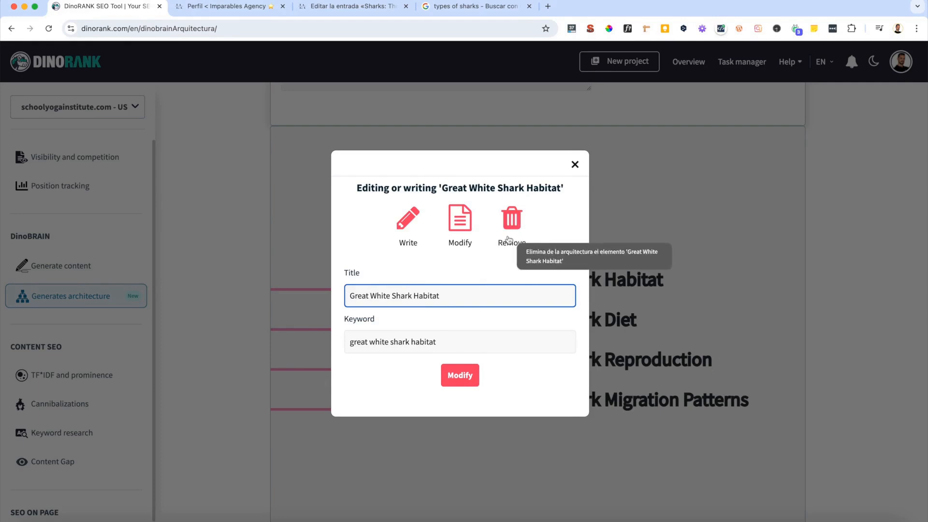
click(575, 166)
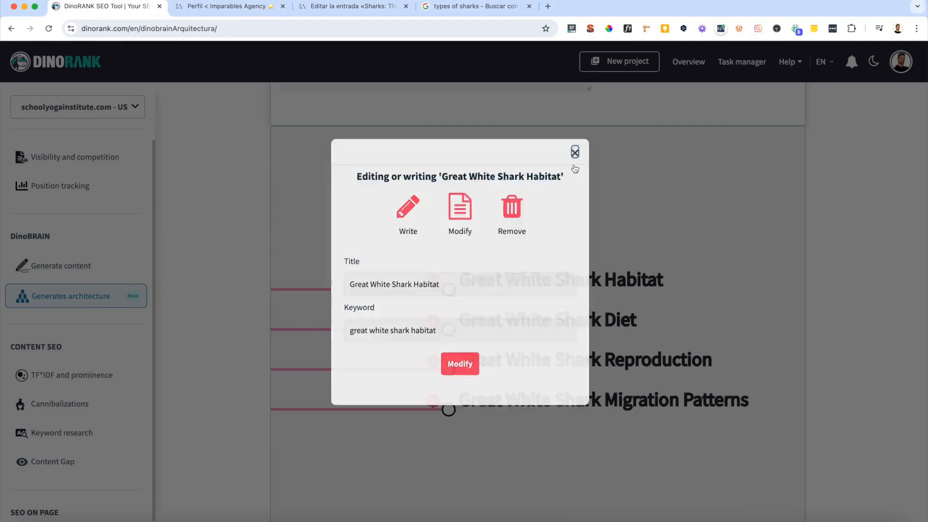
Review the Great White Shark topics once more and collapse that subcategory back to the list of species
scroll(502, 236, down, 5)
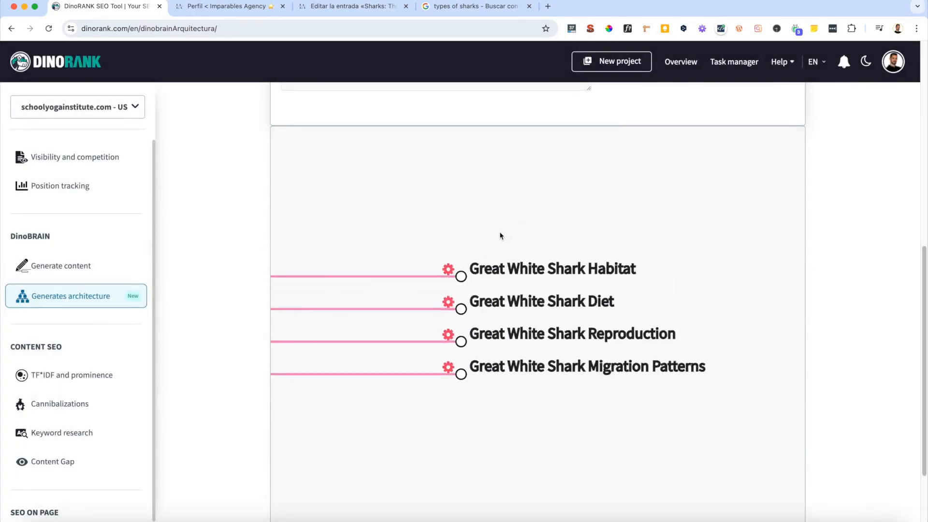
scroll(495, 242, up, 3)
scroll(491, 247, up, 2)
mouse_move(575, 243)
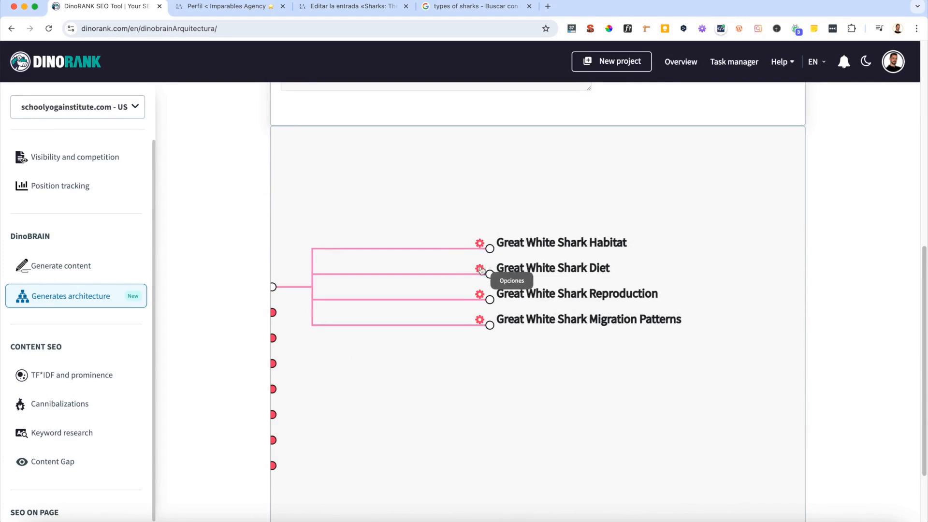
scroll(485, 310, down, 1)
scroll(434, 263, down, 1)
drag(402, 241, 567, 192)
click(492, 240)
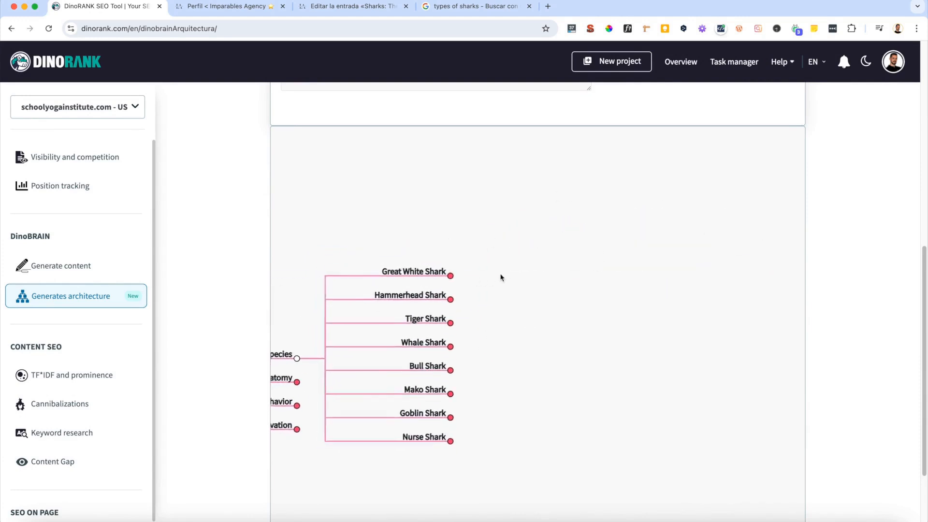
Expand the Hammerhead Shark subcategory and examine its article topics with their URLs and keywords
click(561, 270)
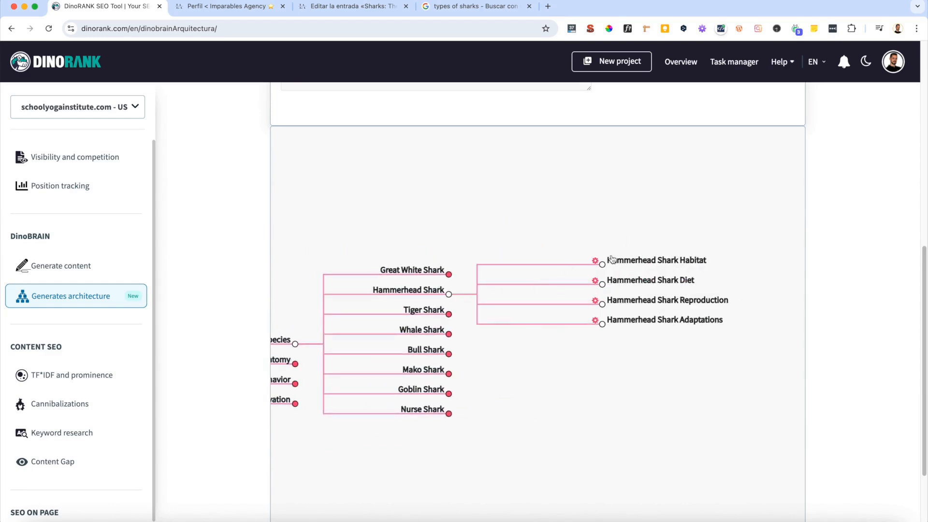
scroll(596, 262, up, 4)
scroll(596, 263, down, 1)
scroll(578, 288, down, 3)
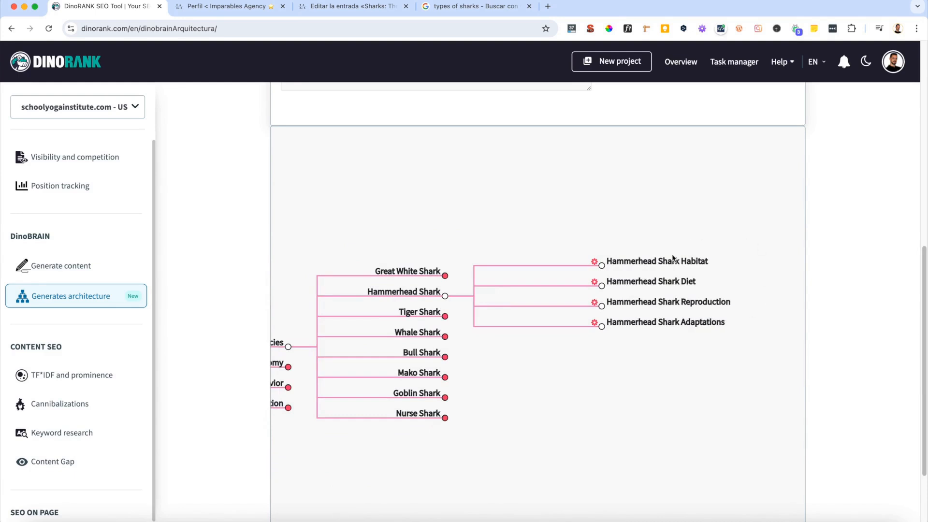
mouse_move(667, 307)
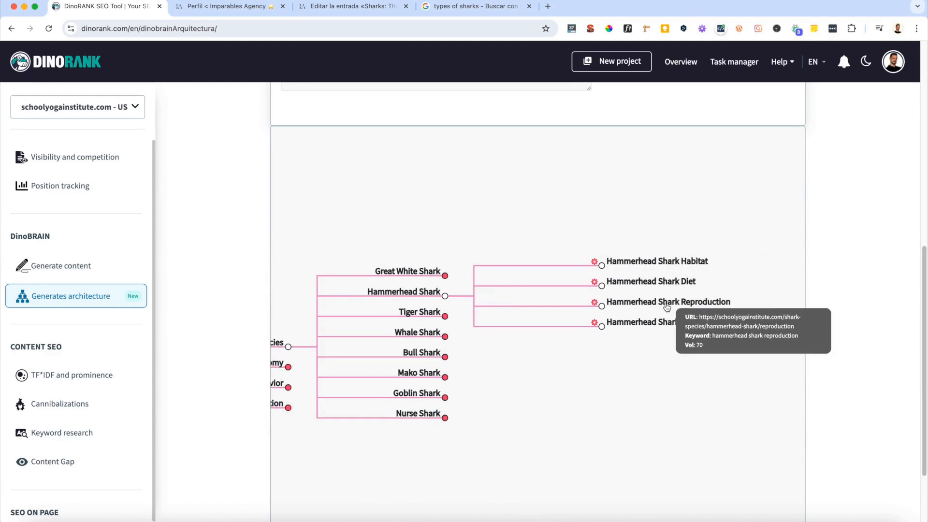
Collapse the Hammerhead Shark and Shark Species branches to return to the top-level categories
click(446, 297)
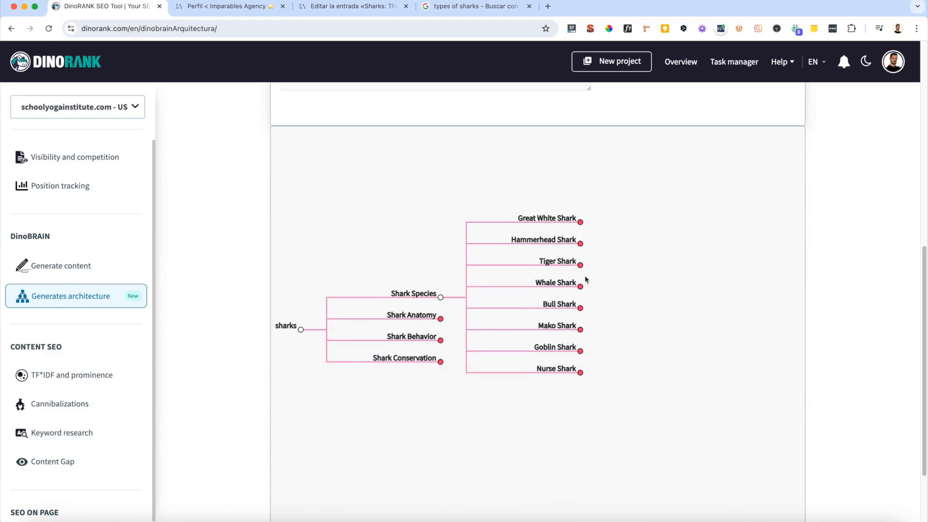
click(440, 297)
scroll(453, 308, up, 5)
drag(380, 319, 512, 293)
scroll(668, 310, up, 1)
scroll(664, 309, down, 4)
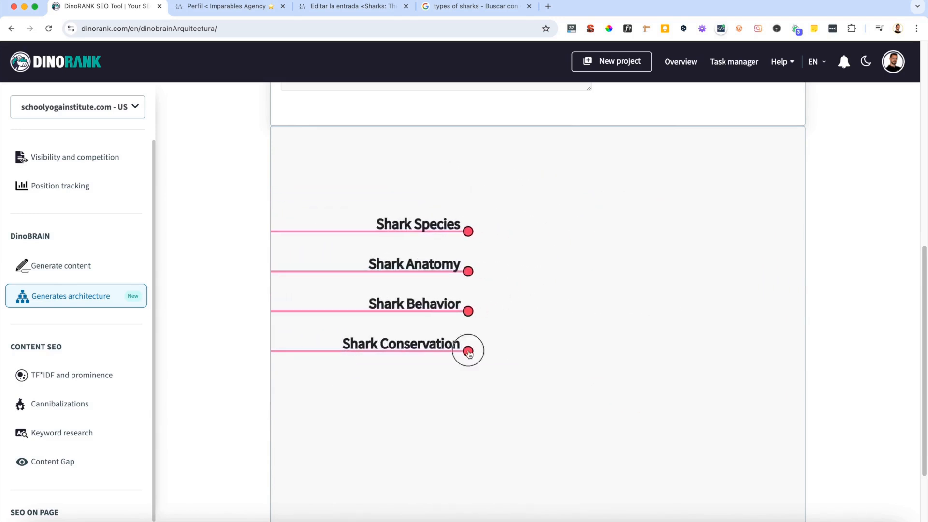
Expand the Shark Conservation category and bring its whole branch of subcategories and topics into view
click(467, 352)
scroll(594, 336, down, 3)
scroll(610, 322, down, 3)
drag(711, 186, 542, 131)
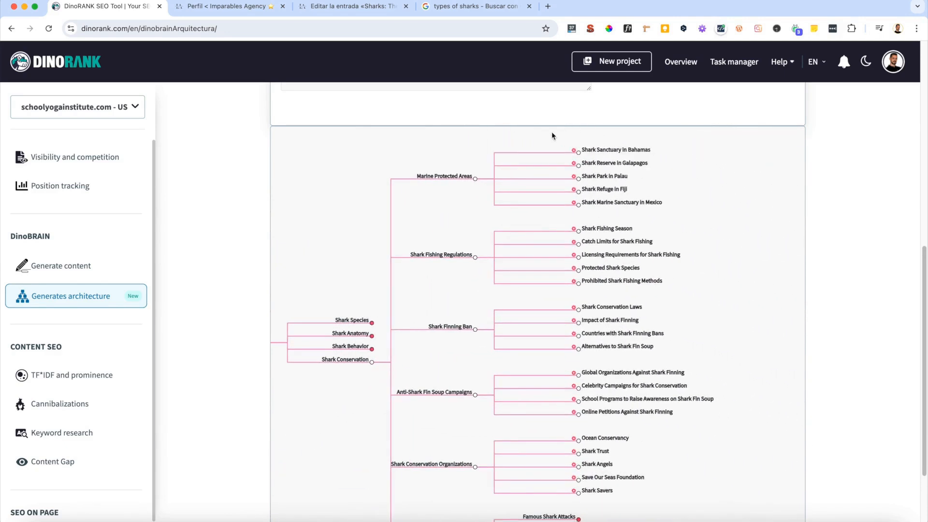
scroll(515, 298, up, 3)
scroll(481, 256, down, 2)
scroll(480, 256, down, 3)
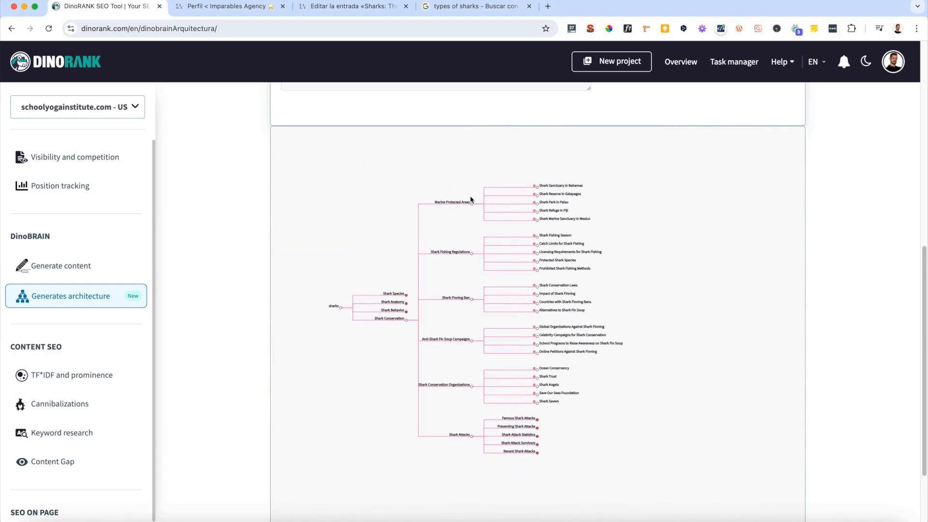
Examine the Shark Conservation subcategories up close, including the article topics under Shark Fishing Regulations and Shark Finning Ban
scroll(392, 285, up, 5)
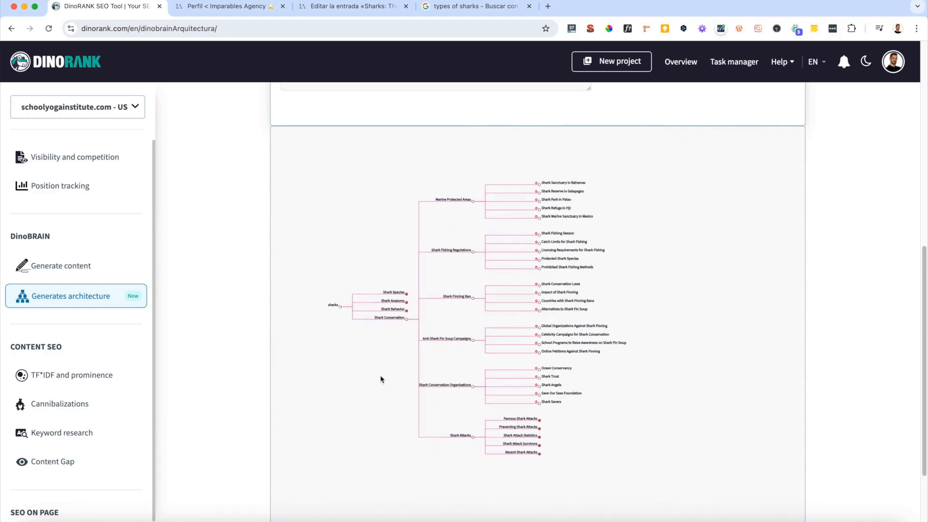
scroll(400, 295, up, 5)
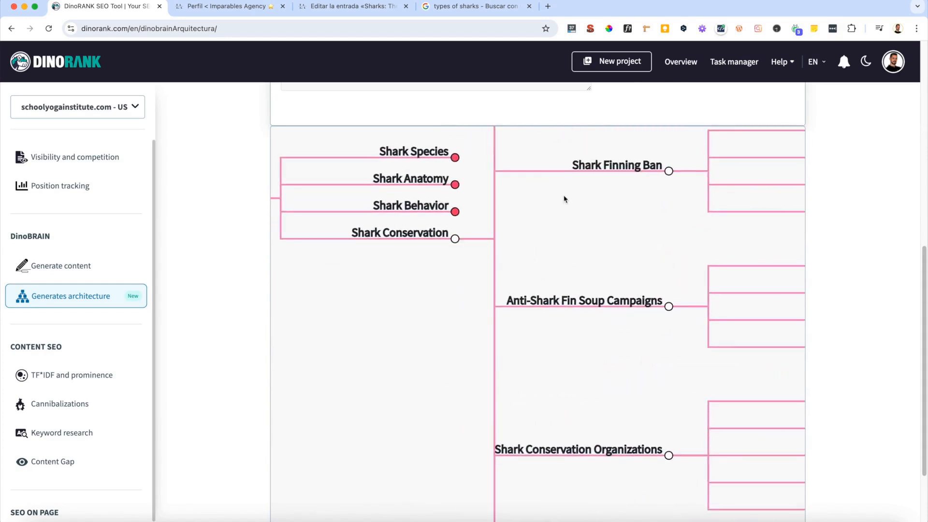
scroll(564, 199, down, 3)
scroll(540, 354, up, 3)
scroll(537, 266, up, 2)
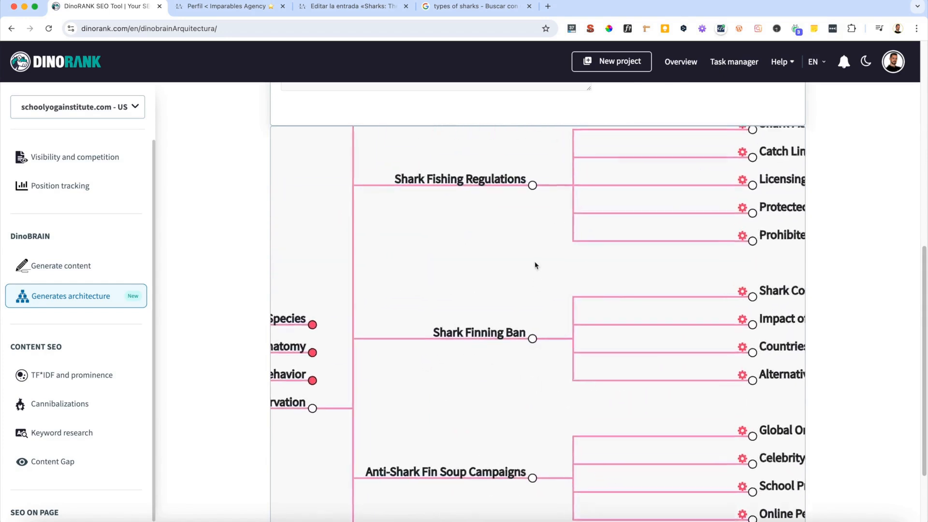
scroll(532, 243, down, 3)
drag(513, 220, 512, 337)
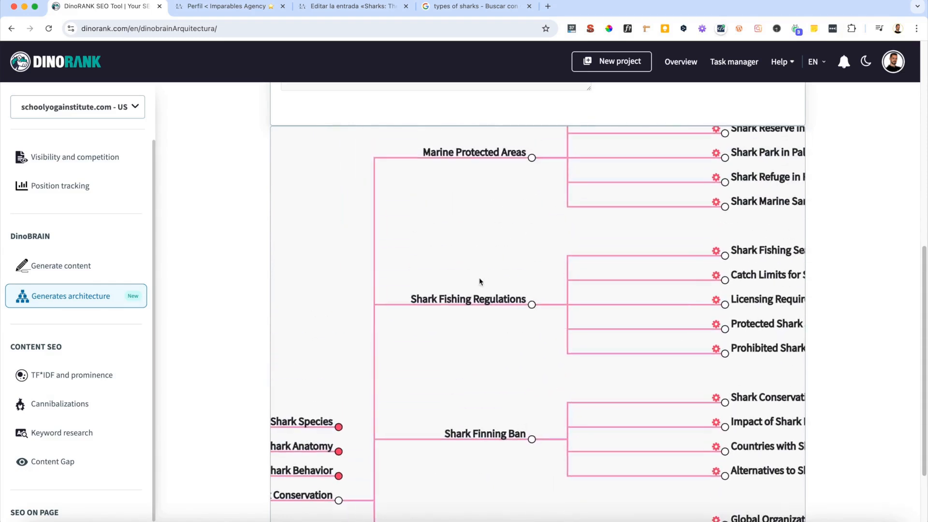
drag(622, 287, 459, 285)
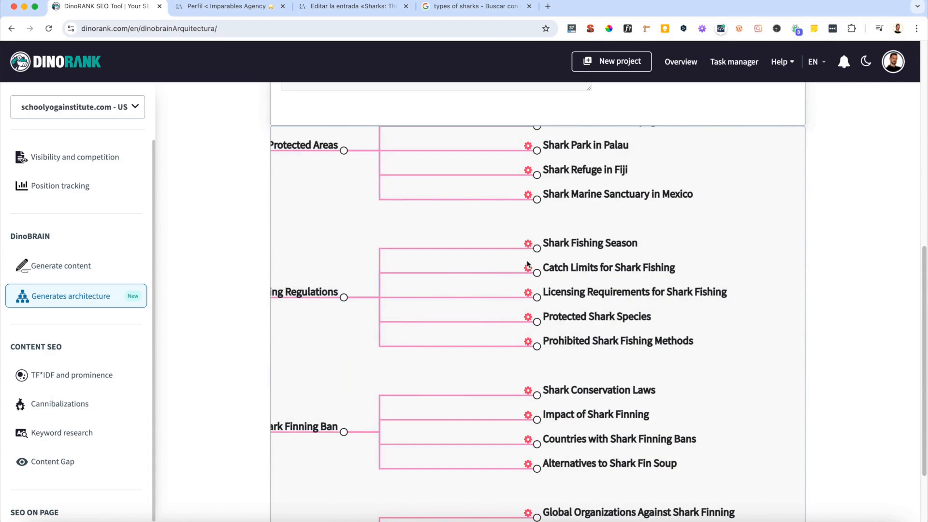
Collapse the Shark Conservation category and centre the four top-level categories in the diagram
scroll(510, 325, down, 5)
drag(413, 299, 563, 226)
double_click(518, 343)
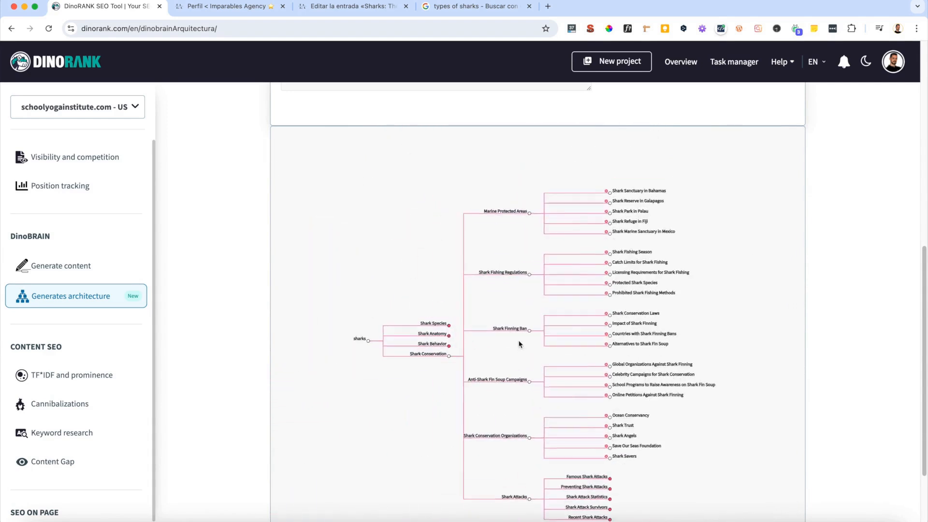
click(449, 356)
scroll(441, 317, up, 4)
scroll(451, 309, up, 1)
drag(488, 236, 583, 305)
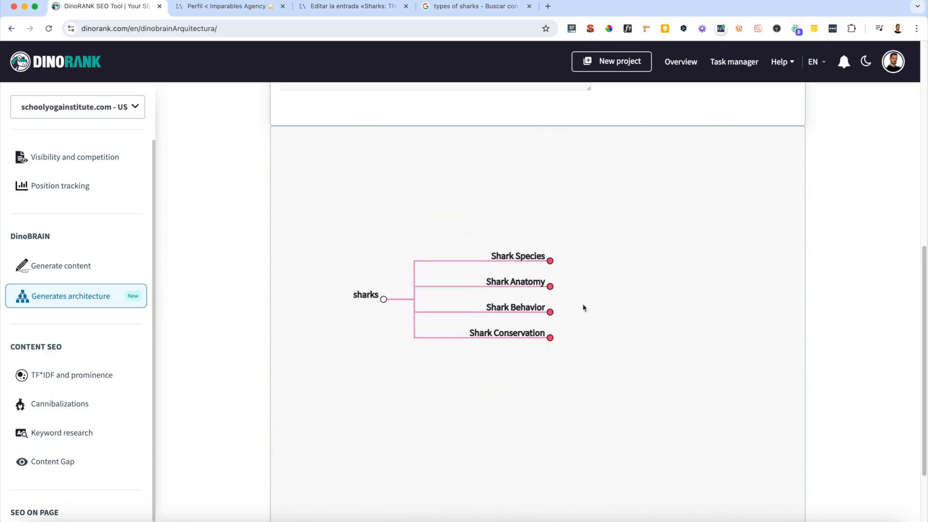
Expand the Shark Species category again and bring the whole diagram from sharks to the species into view
click(550, 261)
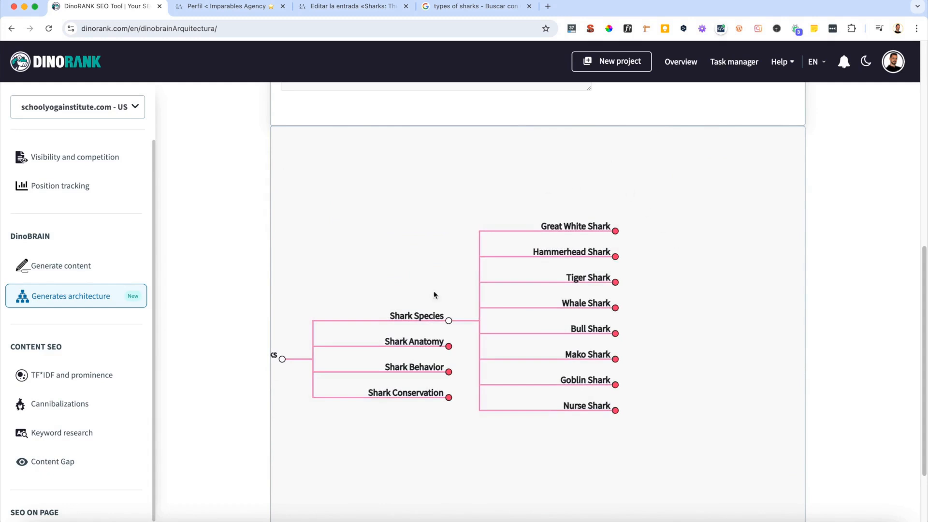
drag(658, 321, 765, 305)
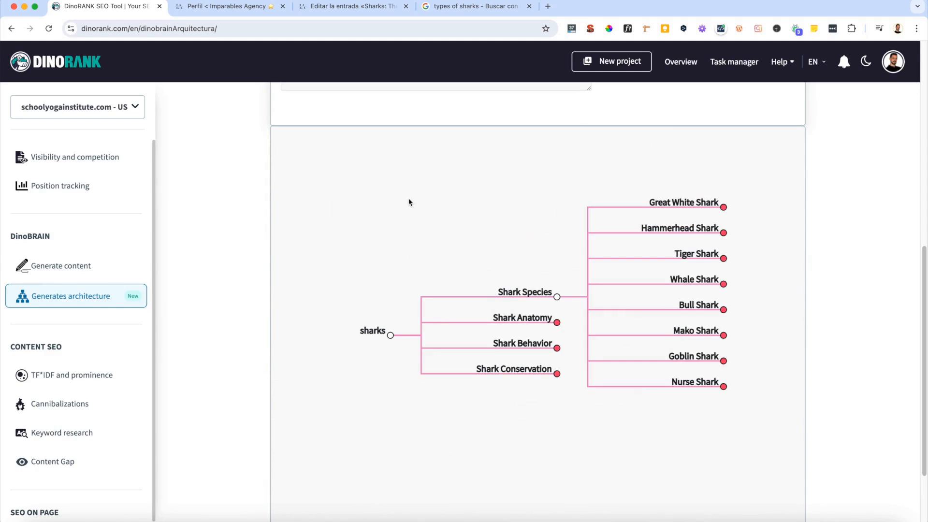
scroll(493, 207, down, 1)
scroll(493, 207, up, 1)
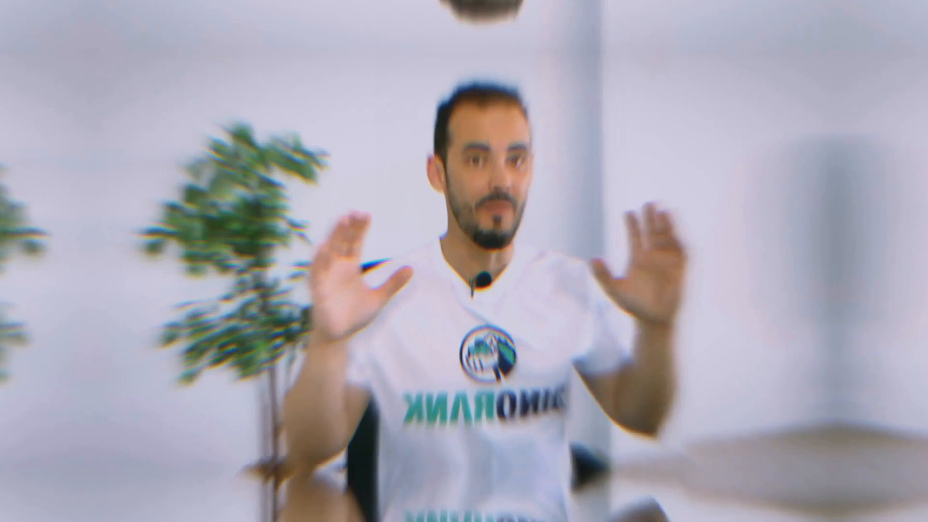